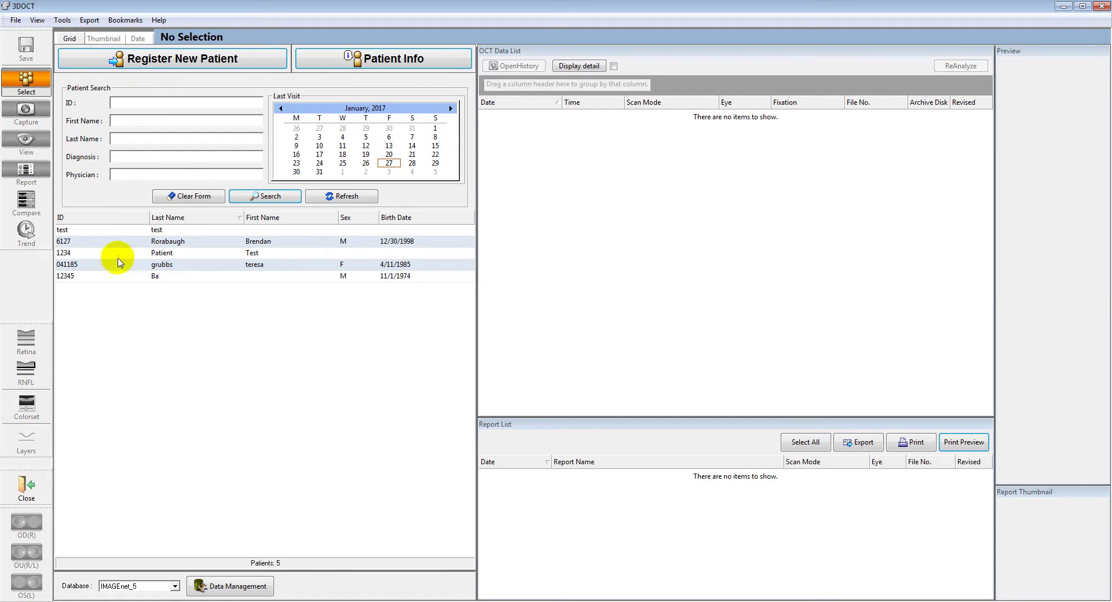
Look through the OCT data and report lists of the first four patients in the patient list.
click(130, 229)
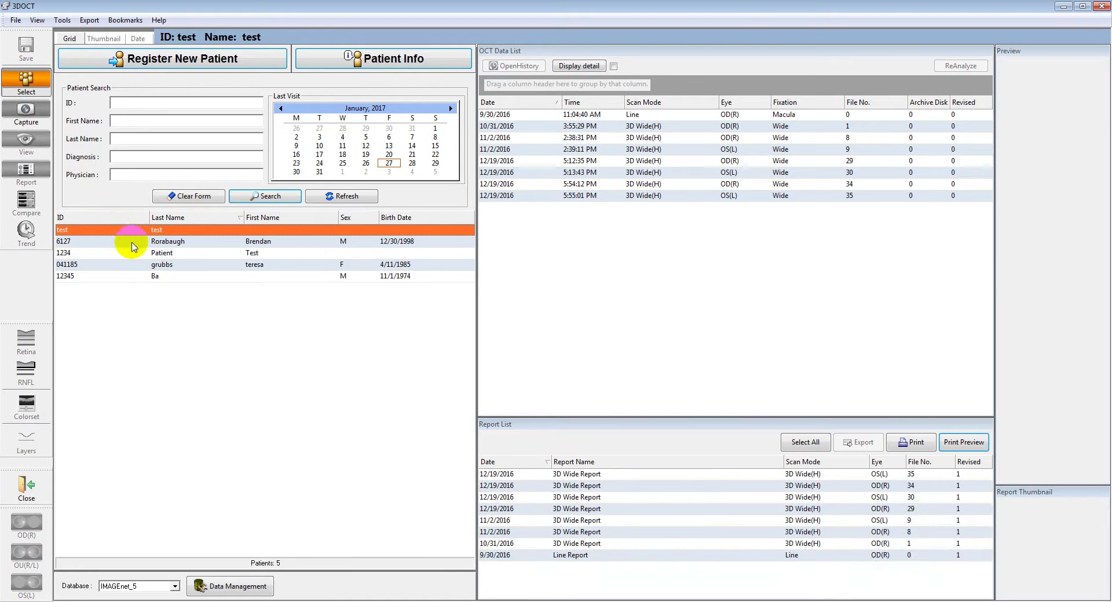
click(131, 242)
click(131, 253)
click(132, 265)
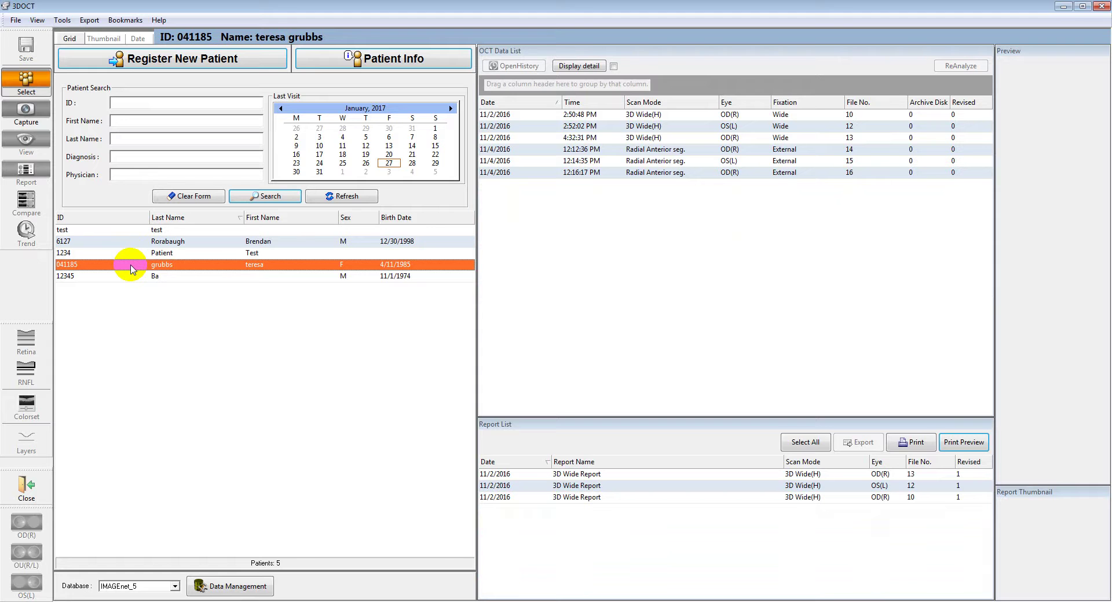
Start registering a new patient and fill in the patient's ID, last name and first name.
click(183, 58)
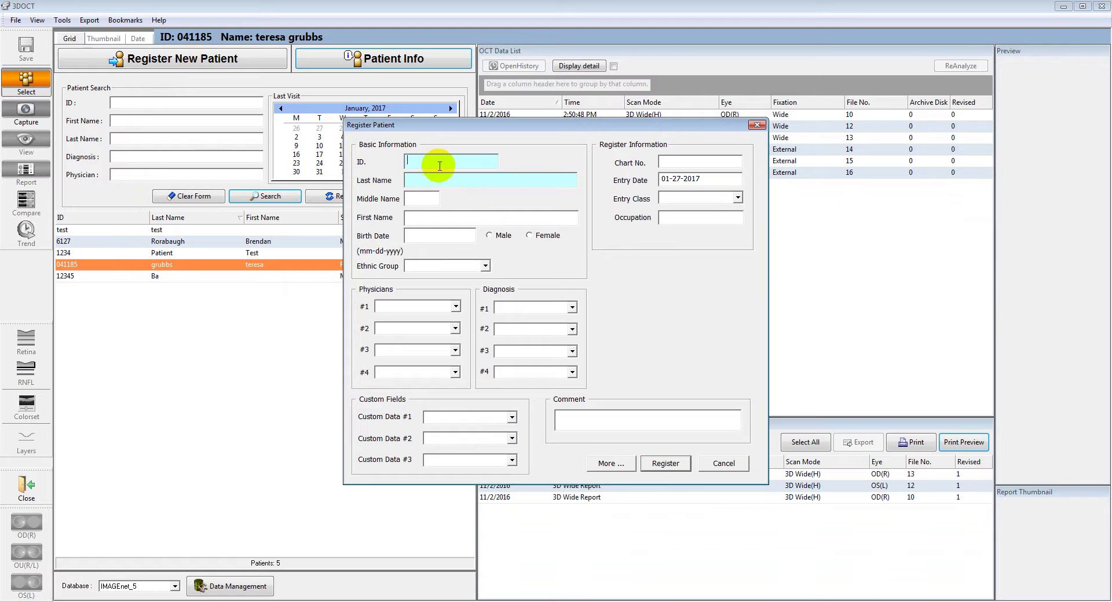
text(123456)
click(425, 184)
text(Mouse)
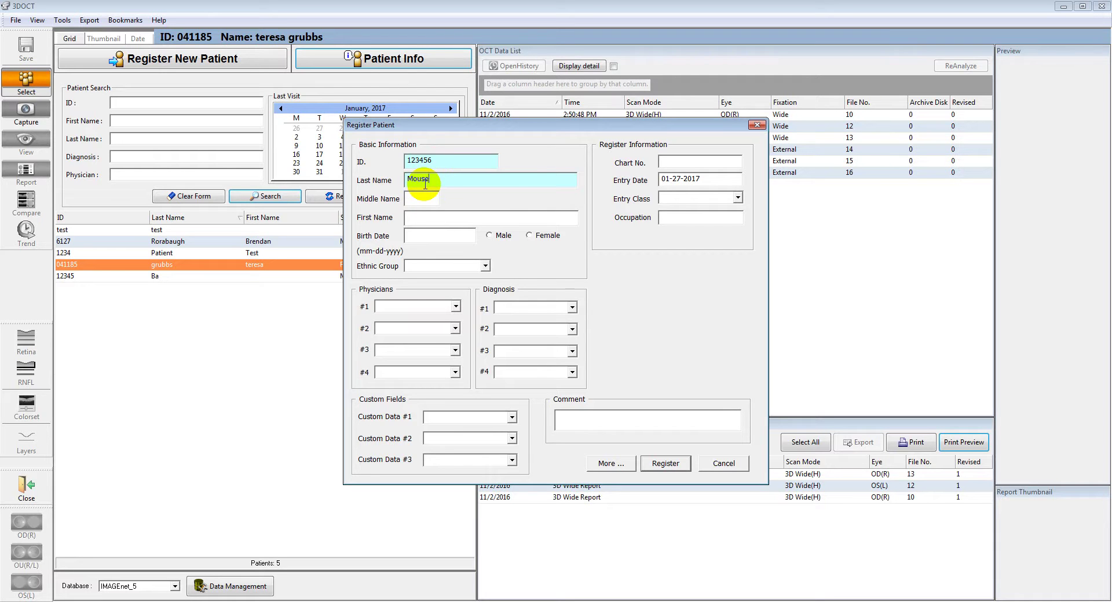
click(415, 221)
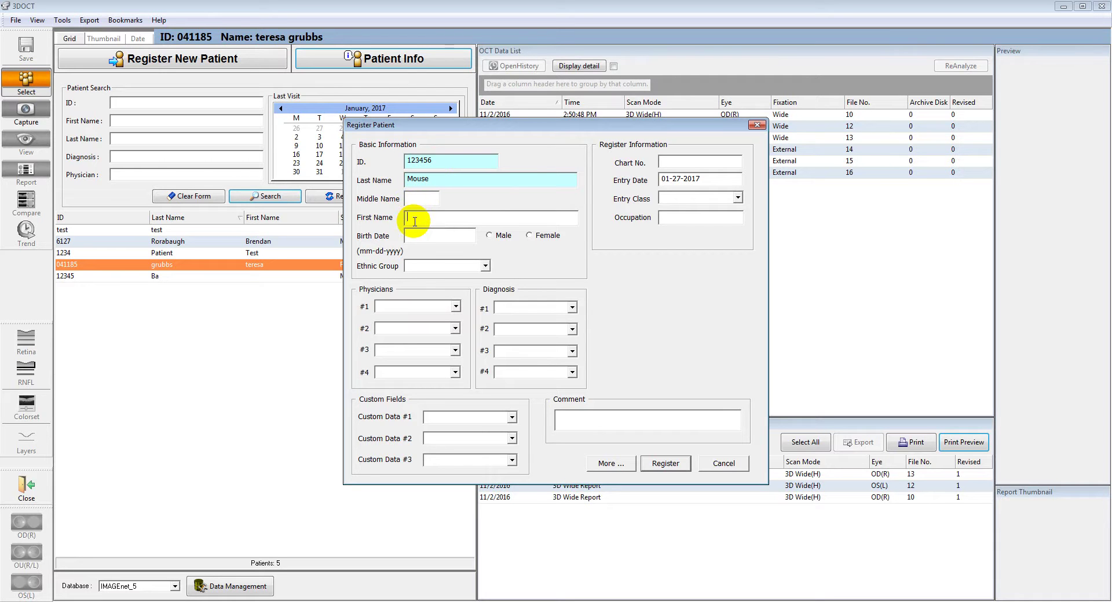
text(Mickey)
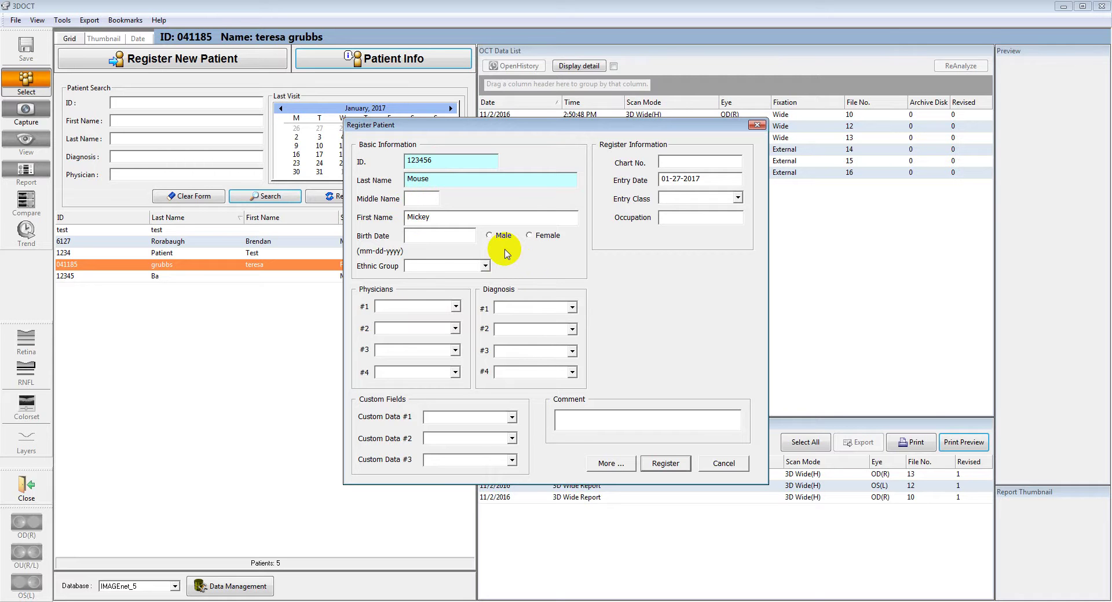
Enter the new patient's birth date and set the sex to Male.
click(449, 233)
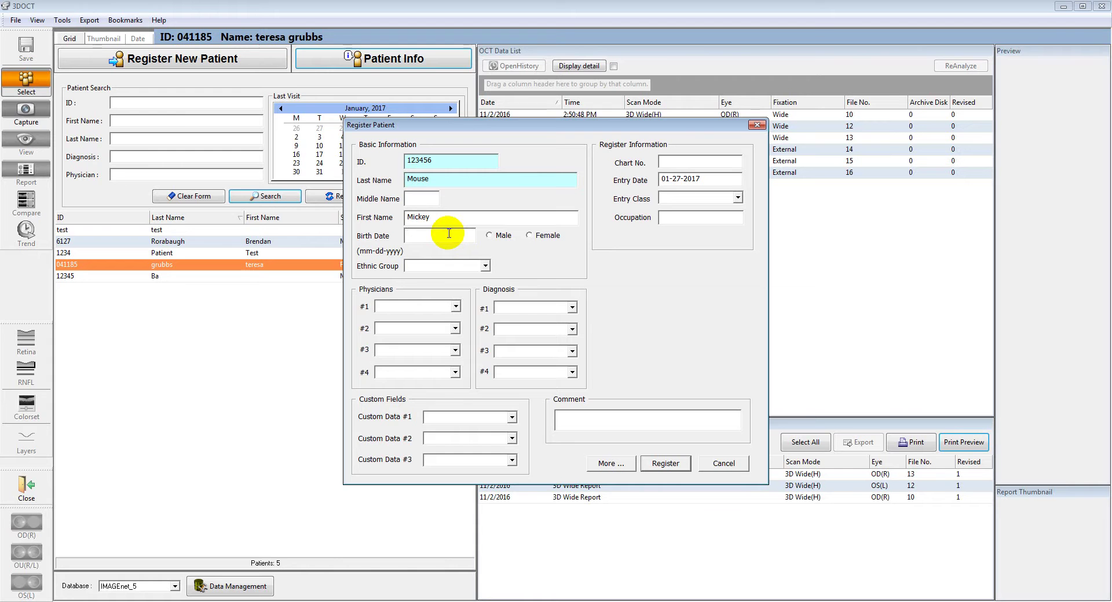
text(2/10/1956)
click(490, 237)
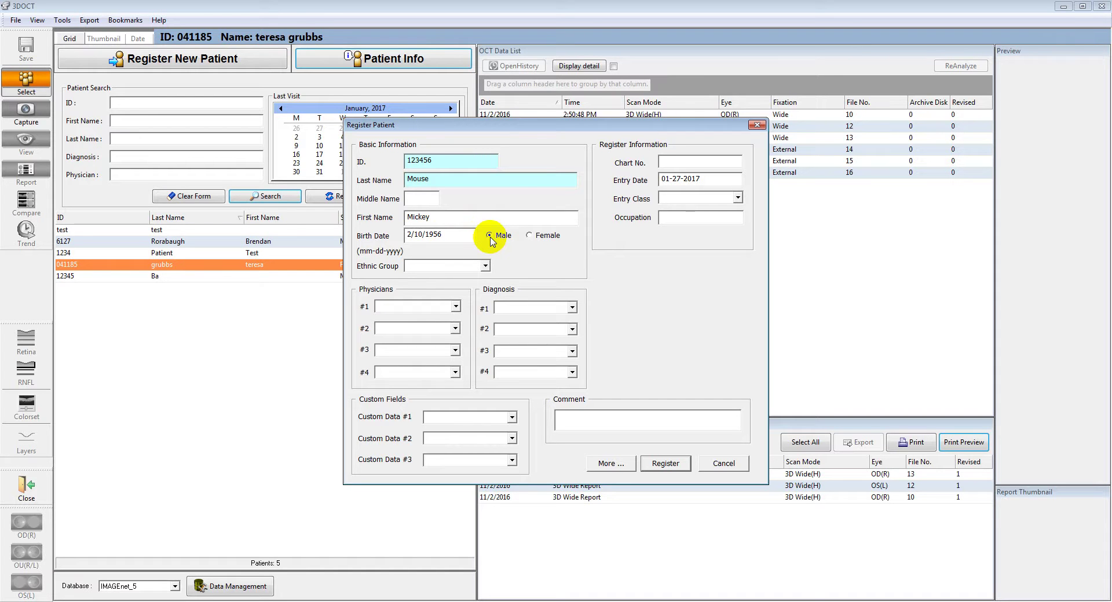
Set the ethnic group to Non categorized, leave the physician fields empty and register the patient.
click(486, 267)
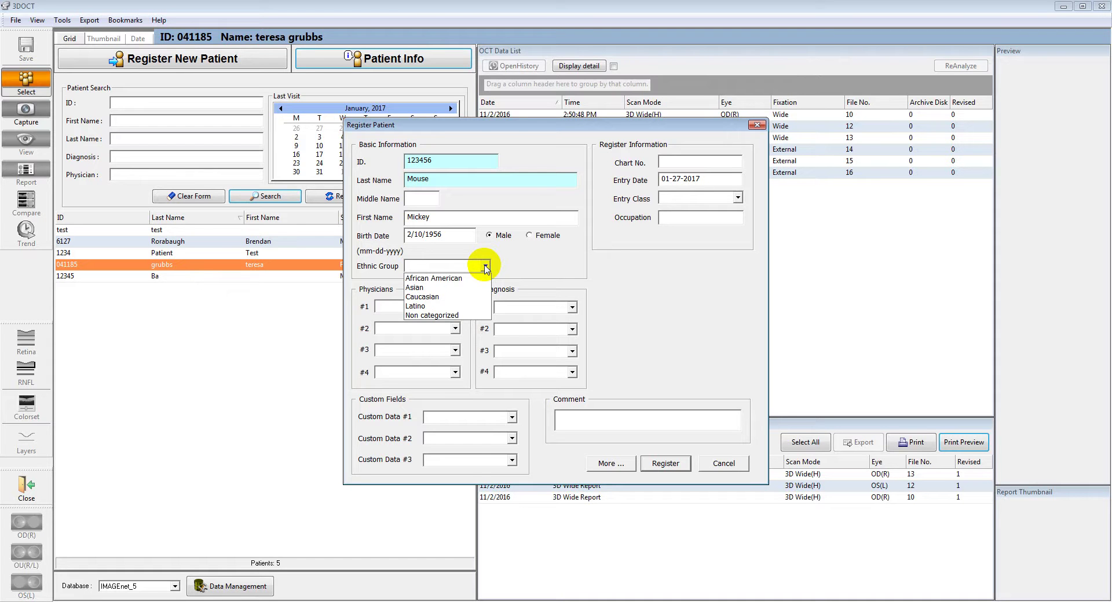
click(509, 273)
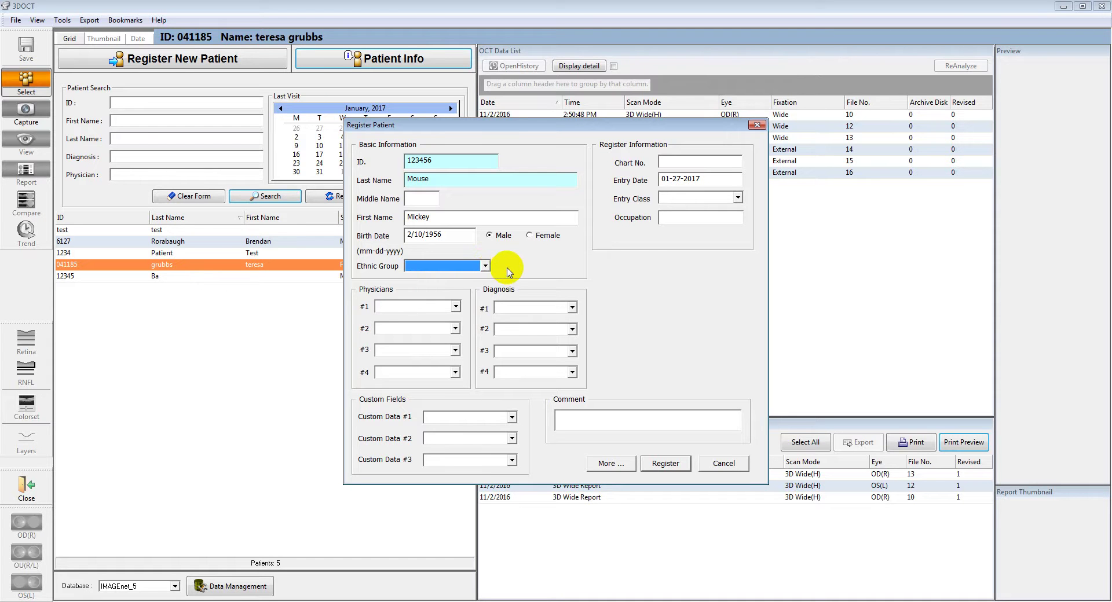
click(457, 307)
click(457, 307)
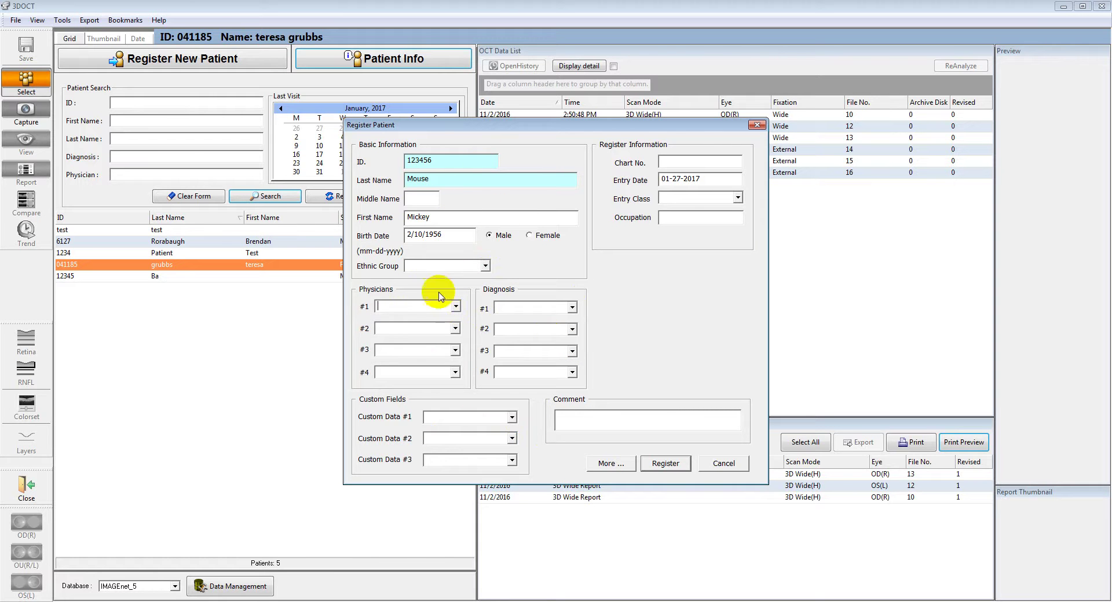
click(486, 266)
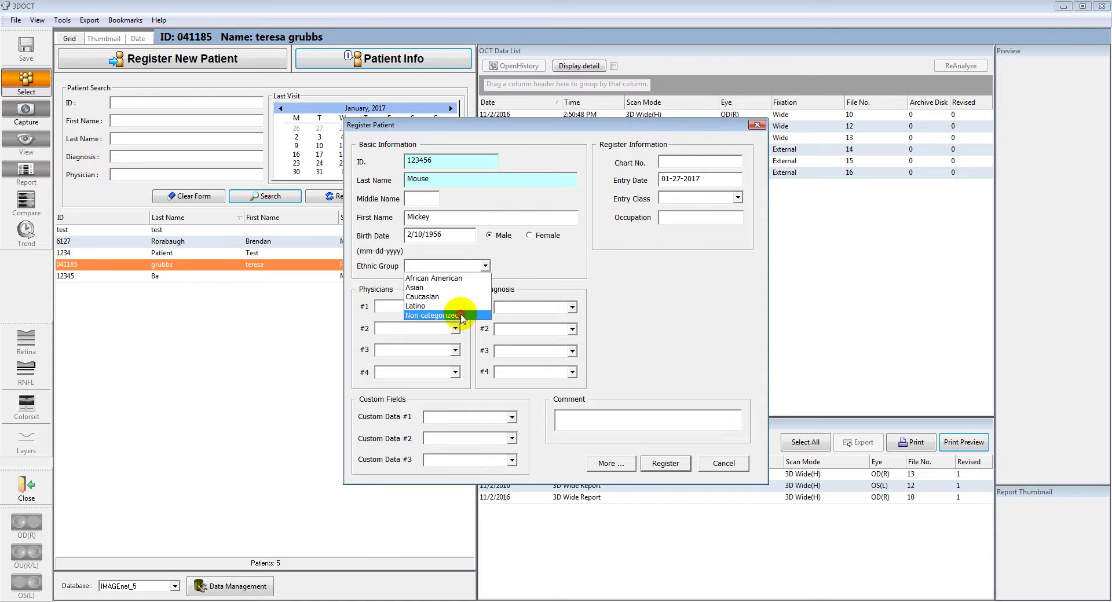
click(461, 315)
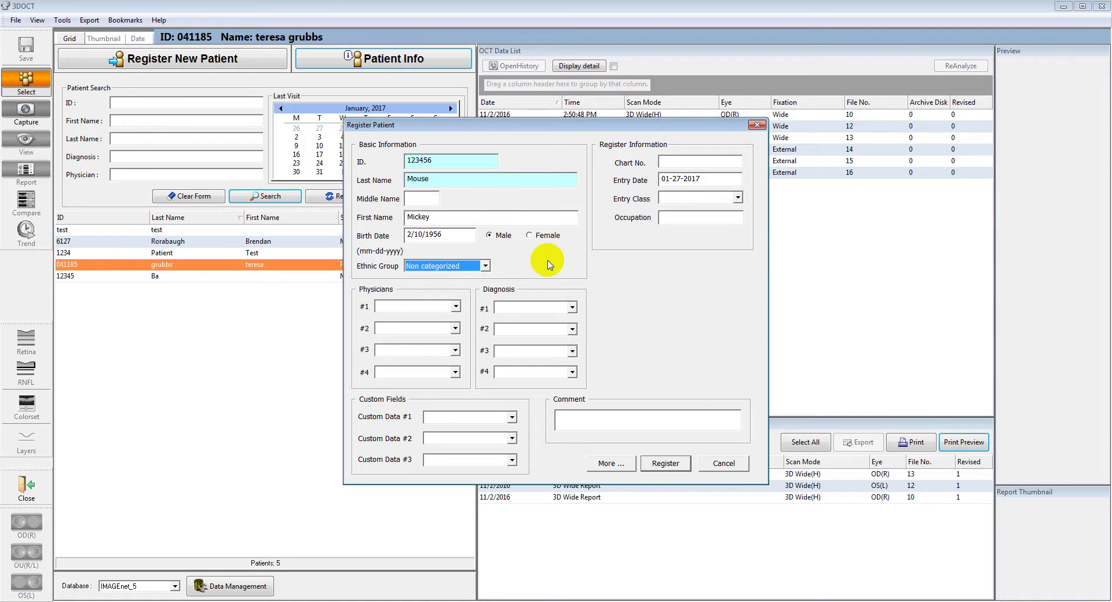
click(669, 464)
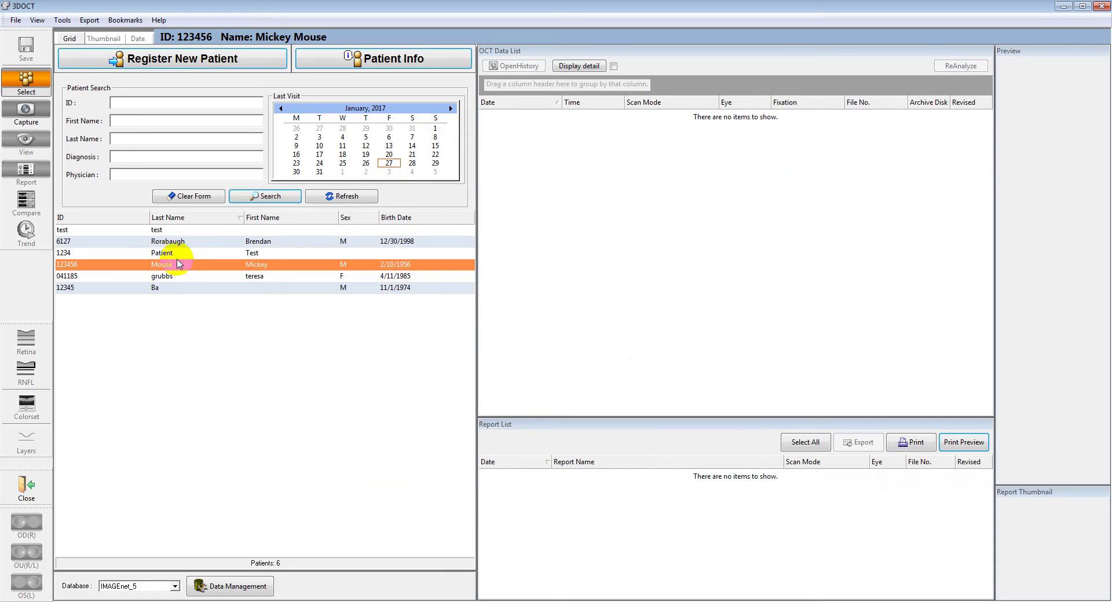
Try to start image capture for the newly registered patient and dismiss the device message.
click(121, 266)
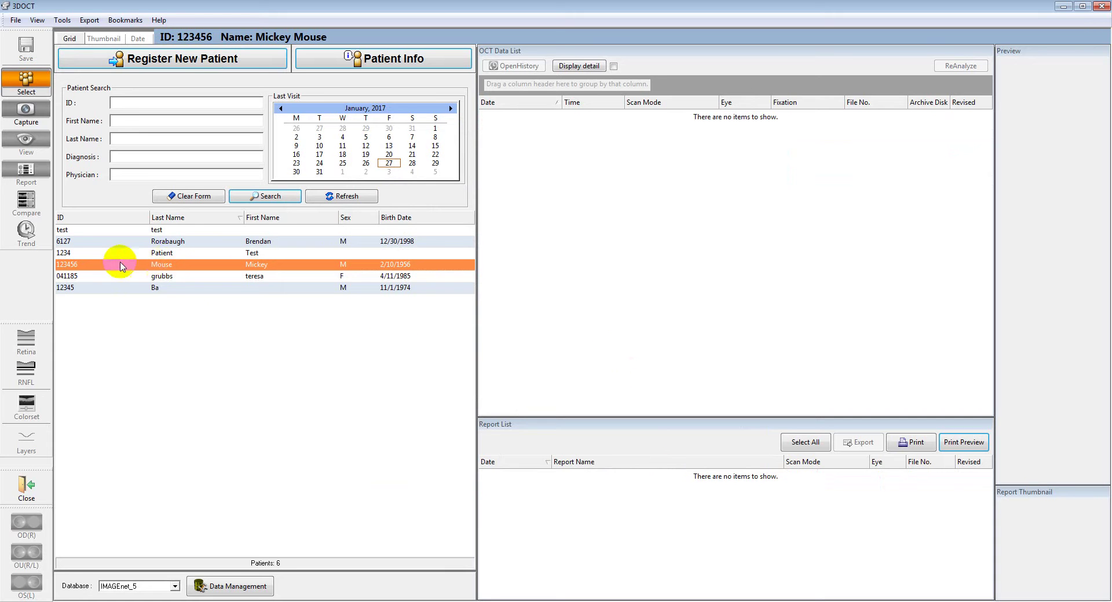
click(210, 266)
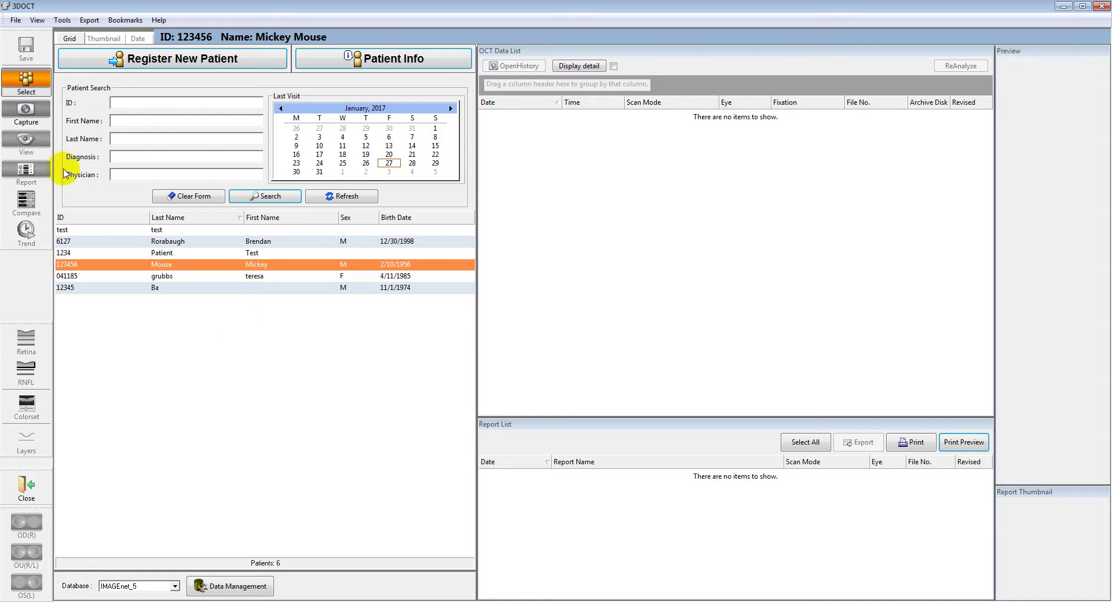
click(26, 112)
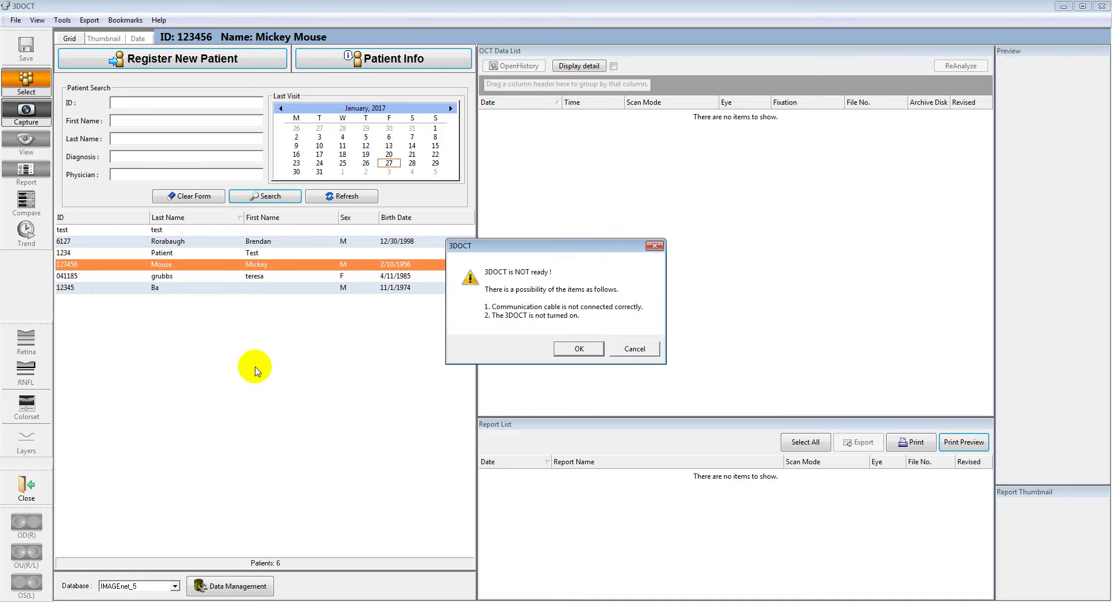
click(571, 350)
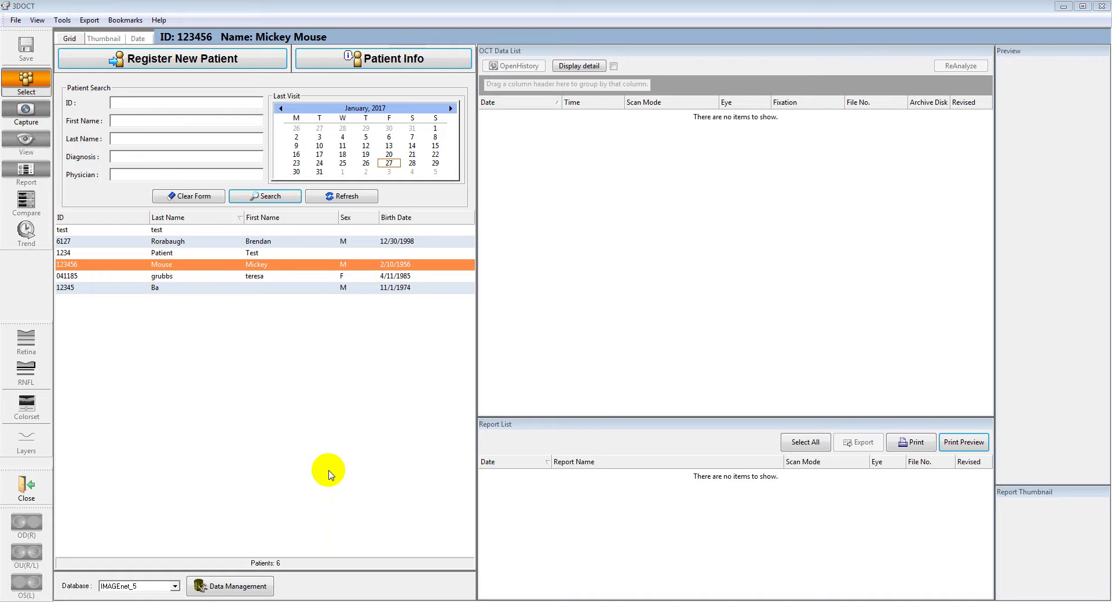
Cancel a blank registration form, view the capture screen for the newly registered patient and return to patient selection.
click(225, 61)
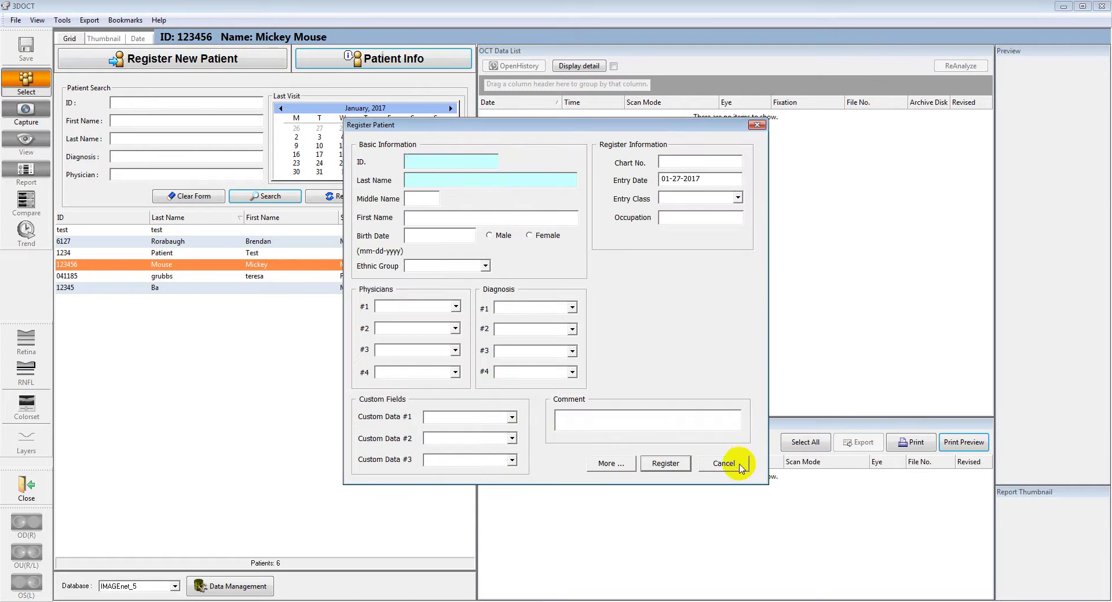
click(725, 464)
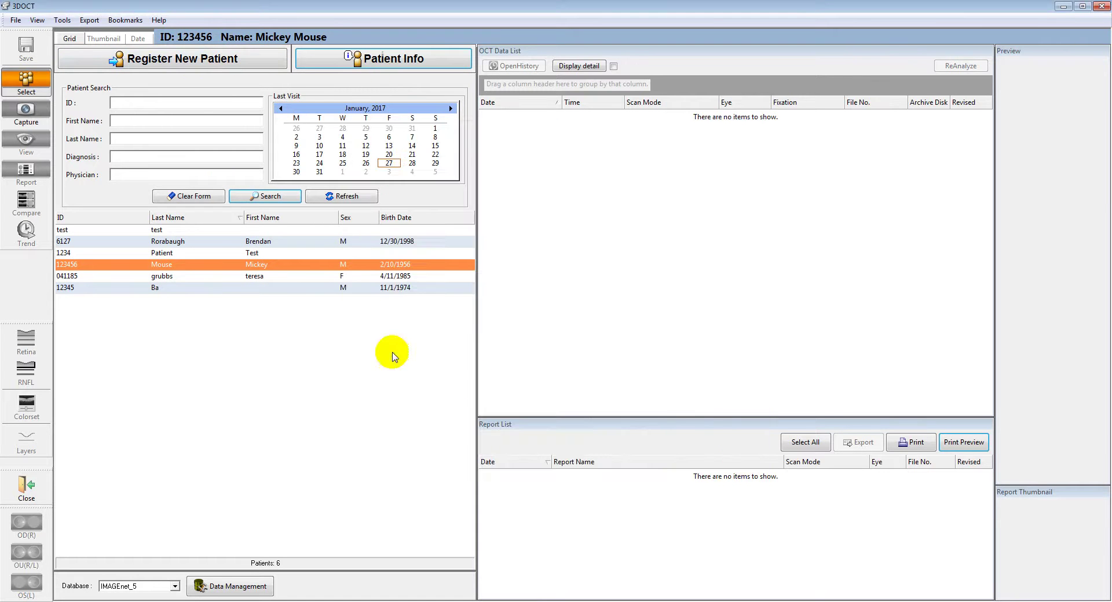
click(212, 266)
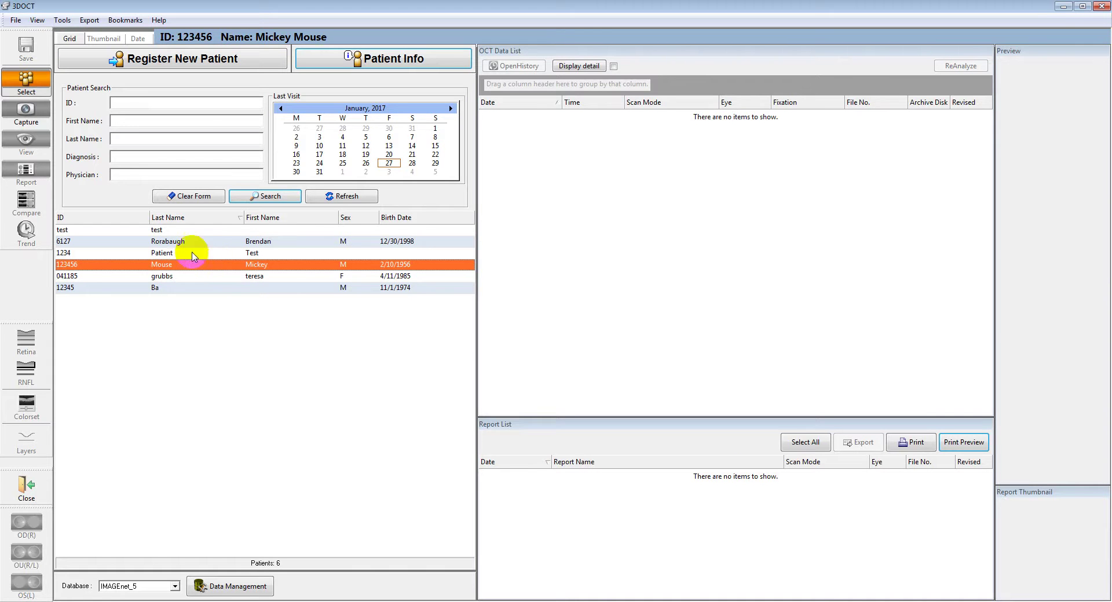
click(27, 115)
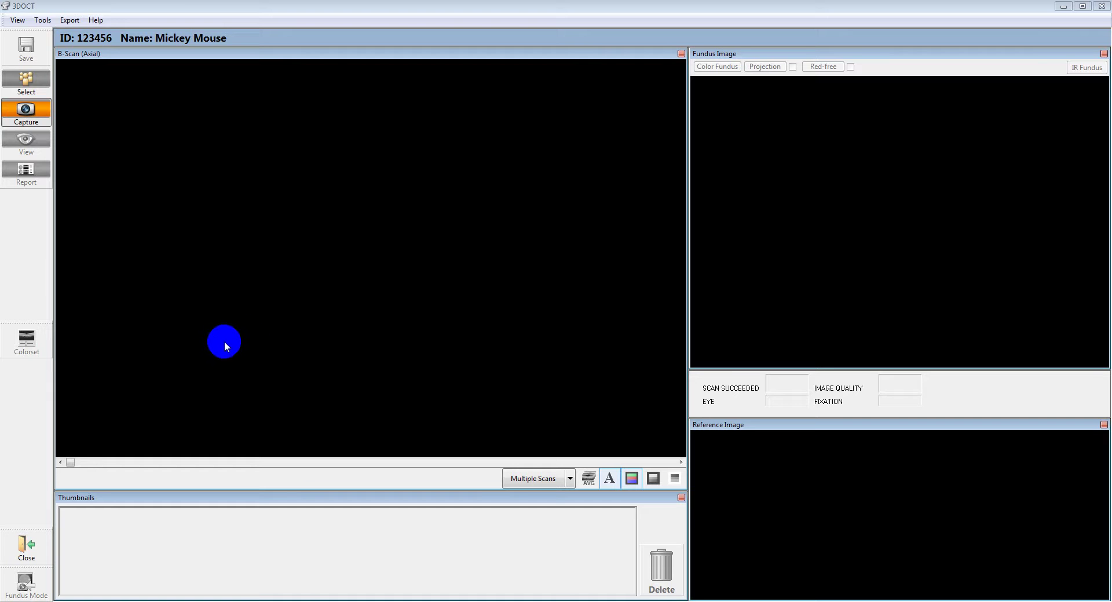
click(20, 81)
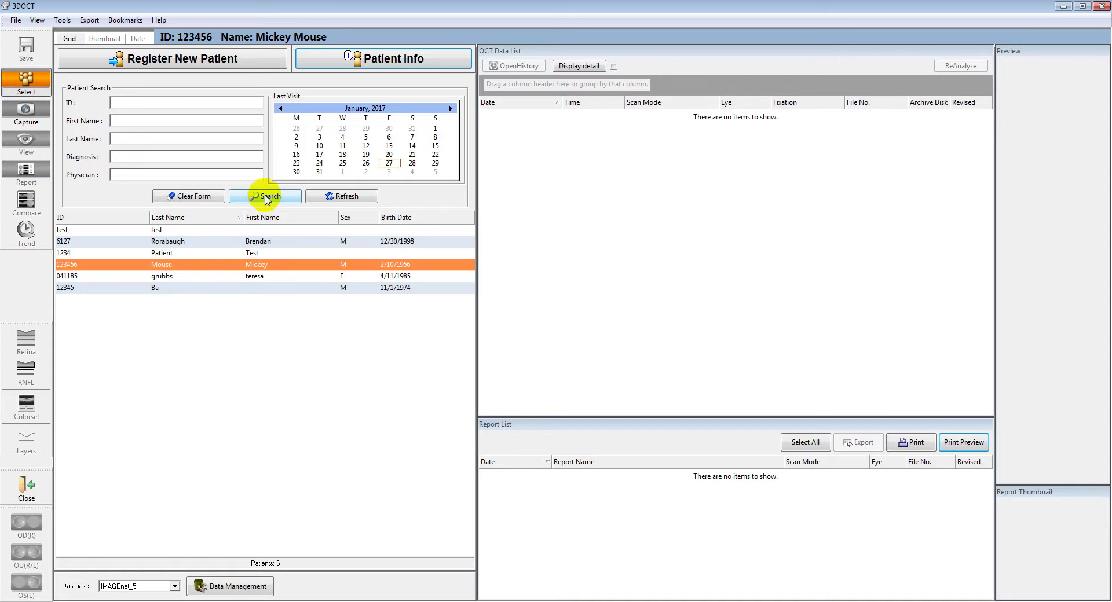
Select the test patient and open the right-eye 3D Wide(H) scan dated 11/10/2016, 5:37:22 PM.
click(214, 254)
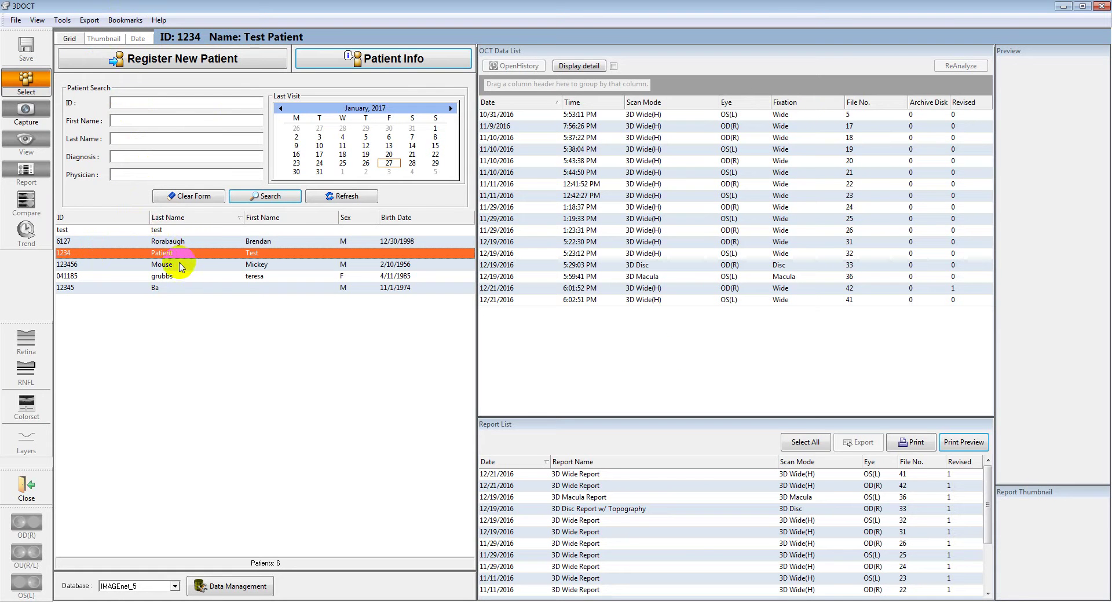
click(181, 280)
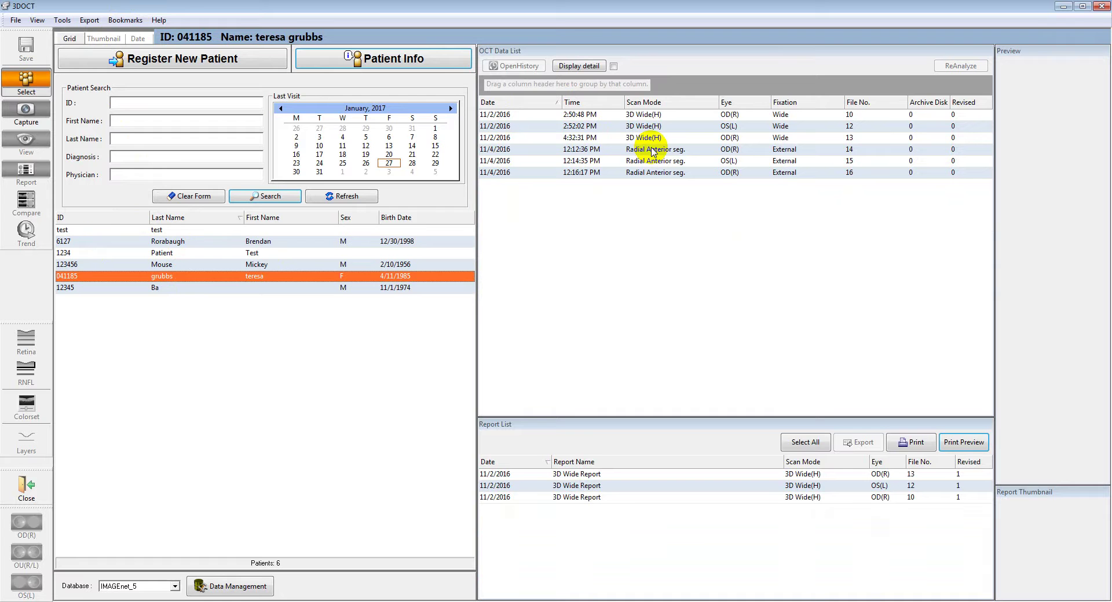
click(174, 256)
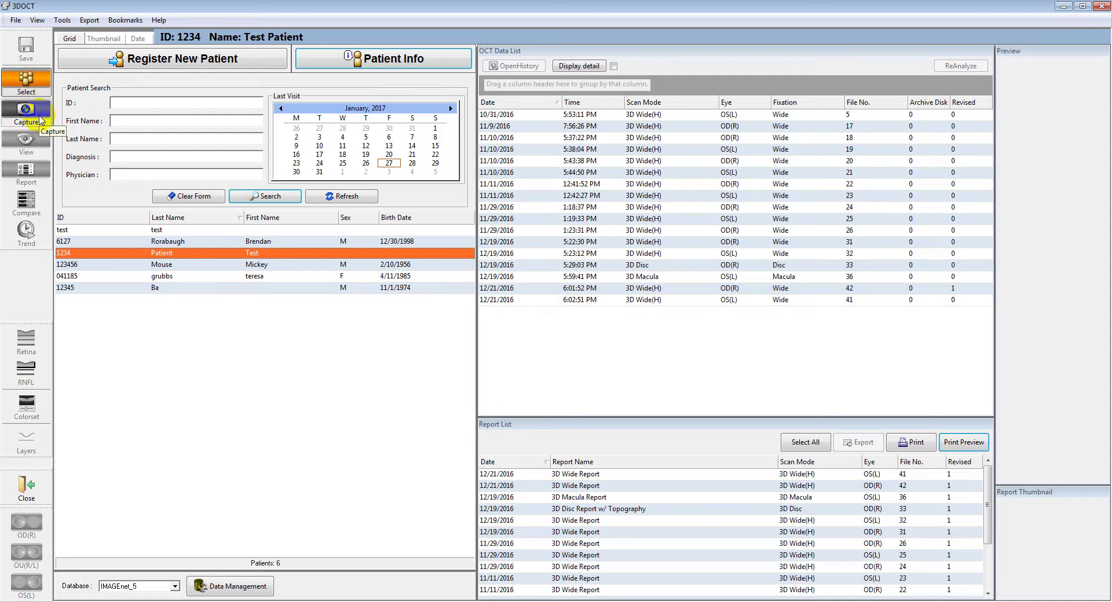
click(188, 257)
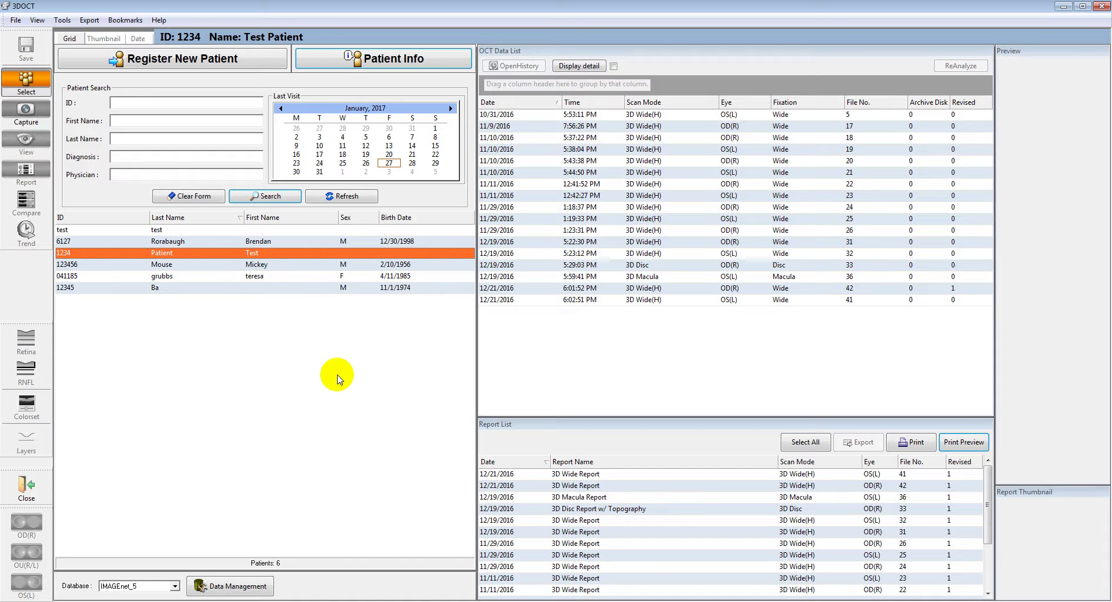
click(549, 139)
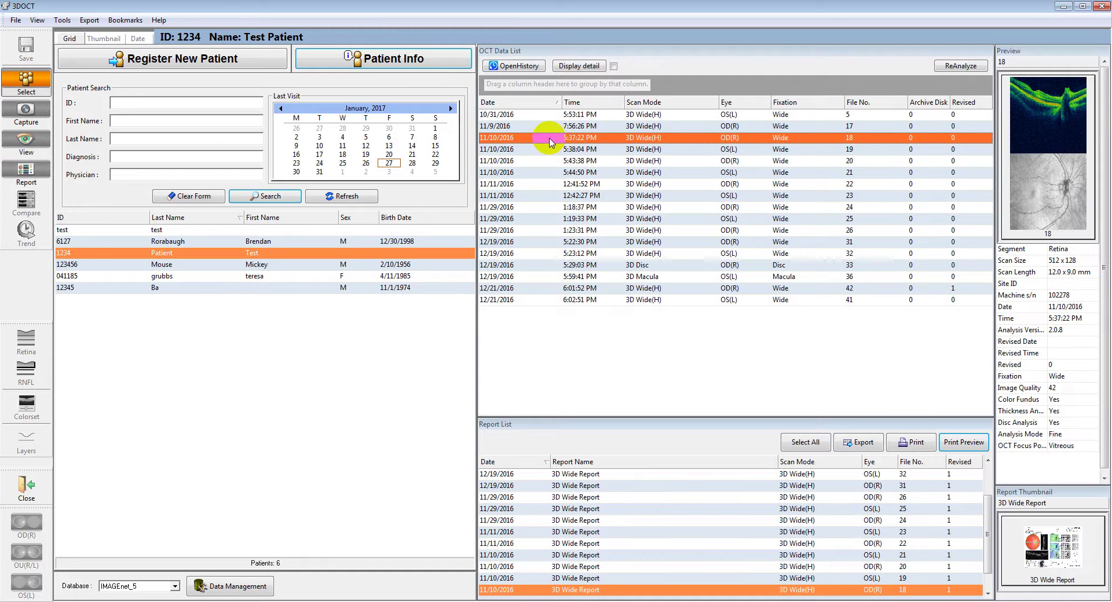
double_click(549, 139)
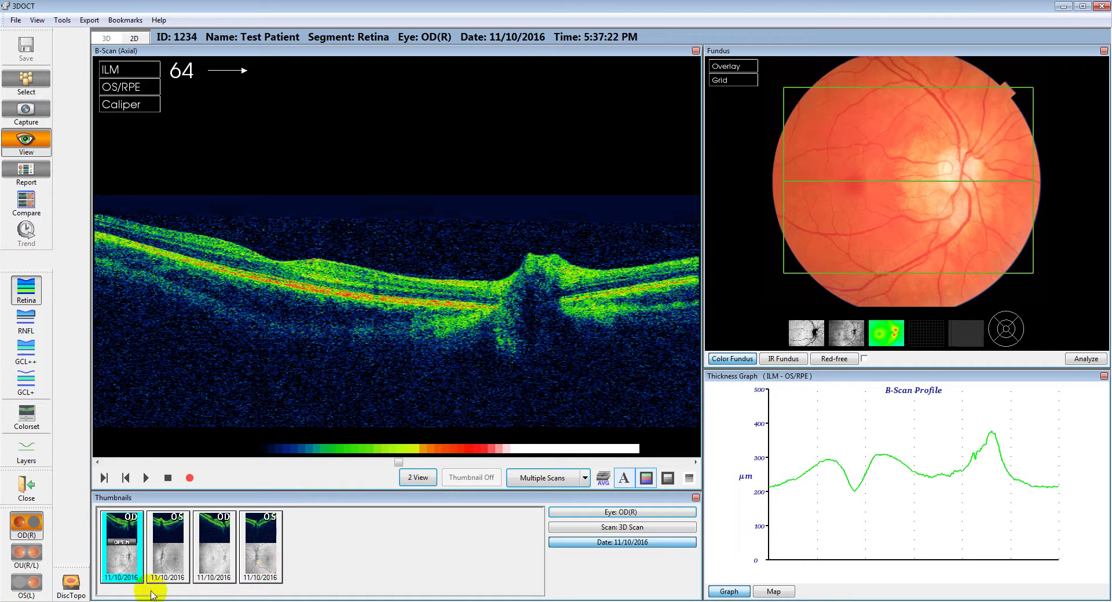
Add the second OD and second OS scan thumbnails to the selection, and clear the thumbnail selection.
click(218, 580)
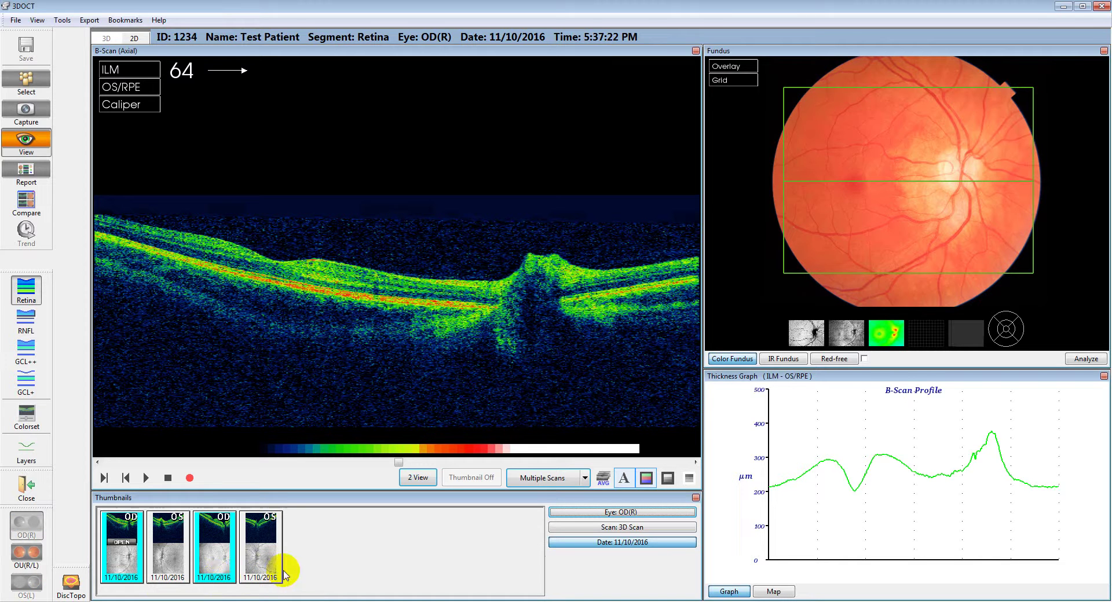
click(257, 580)
click(236, 587)
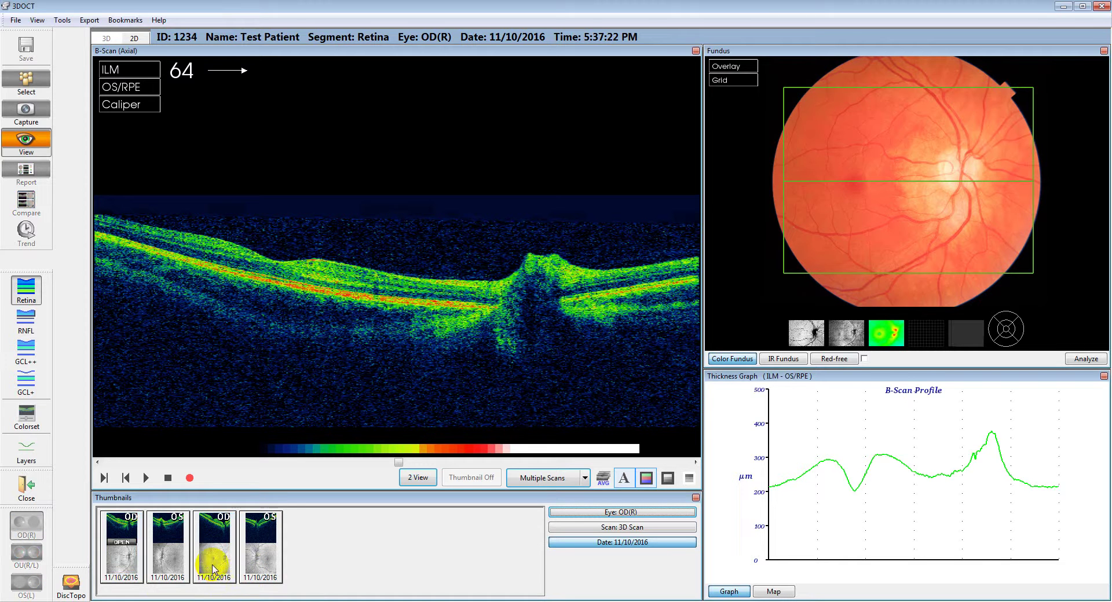
Enlarge the B-Scan (Axial) view to fill the workspace and restore the multi-pane layout.
drag(214, 570, 273, 117)
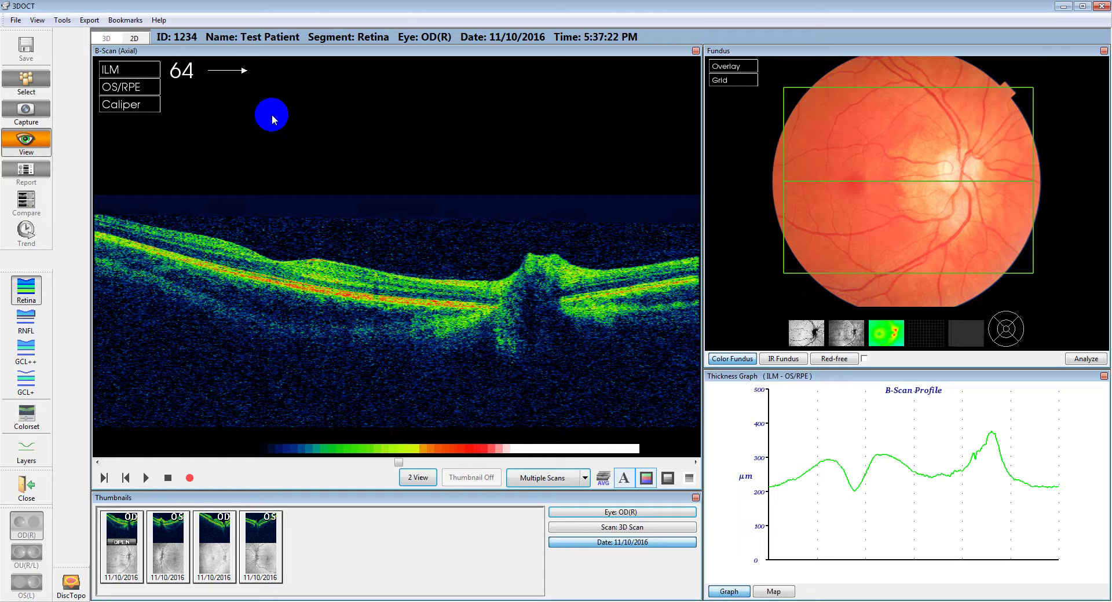
drag(273, 115, 695, 50)
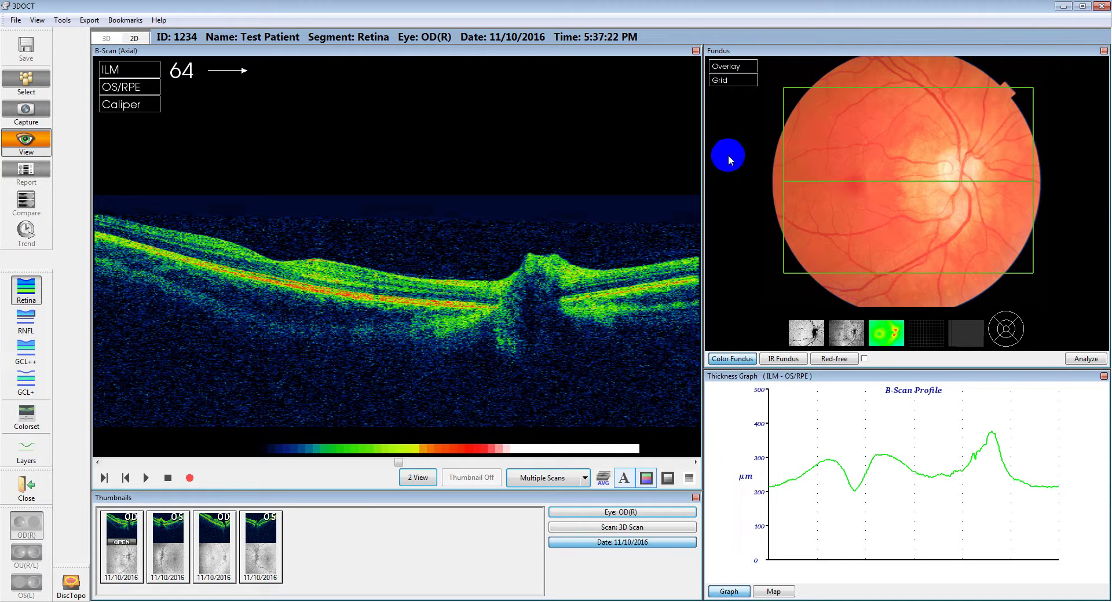
click(695, 52)
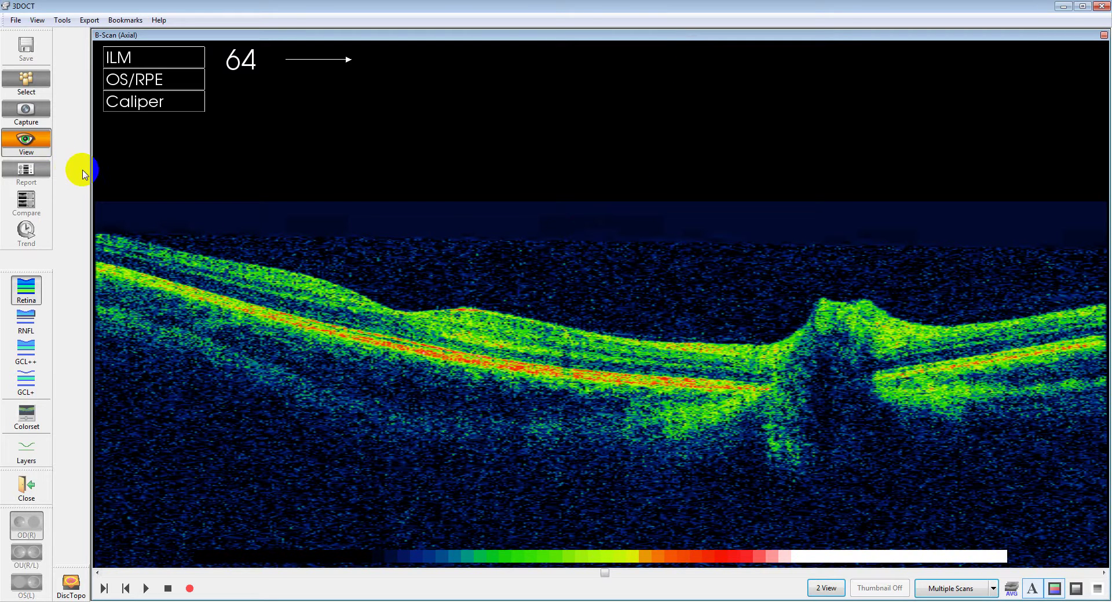
click(1105, 35)
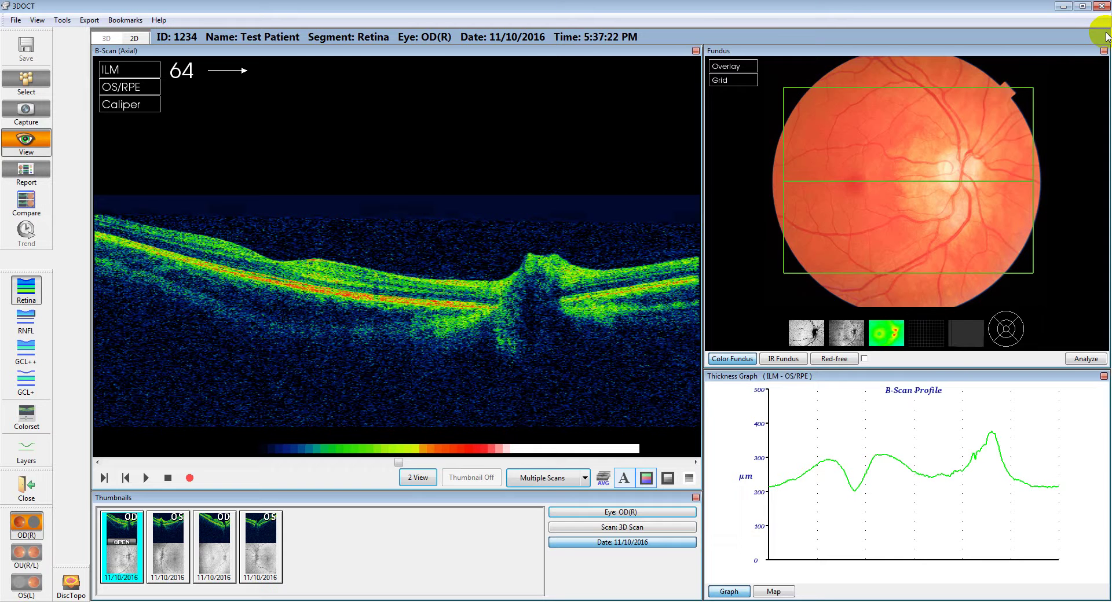
Enlarge the Fundus view and the Thickness Graph in turn, restoring the multi-pane layout after each.
click(1104, 51)
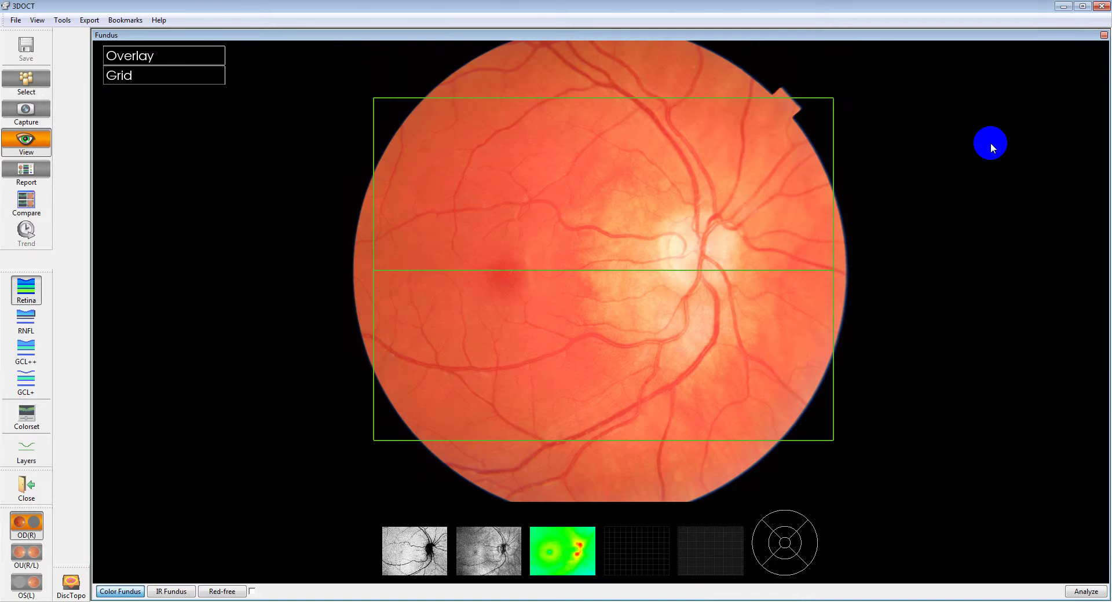
click(1104, 36)
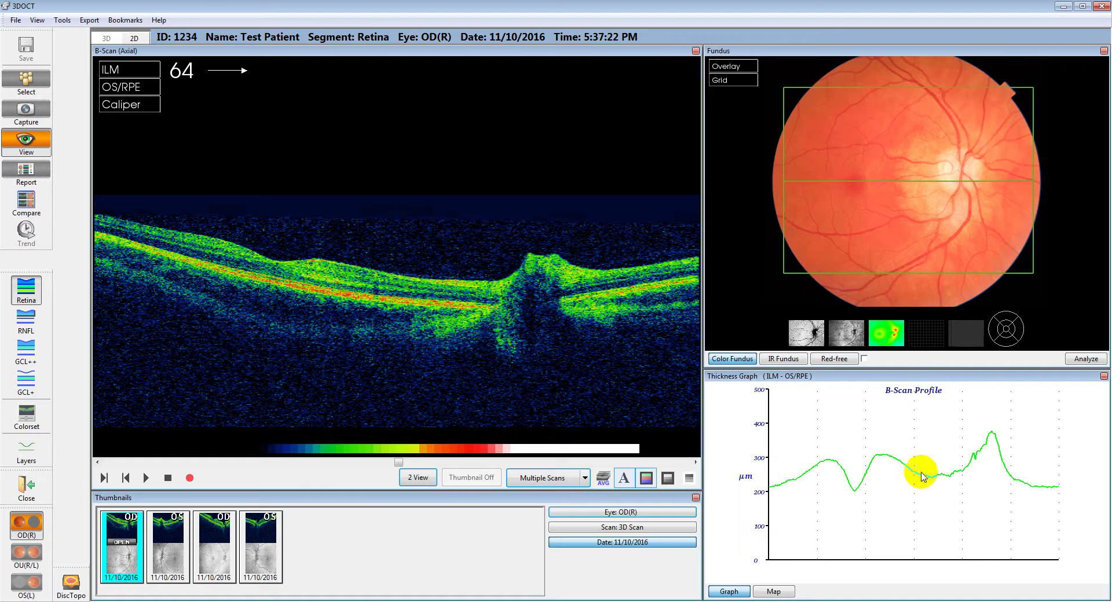
click(1104, 376)
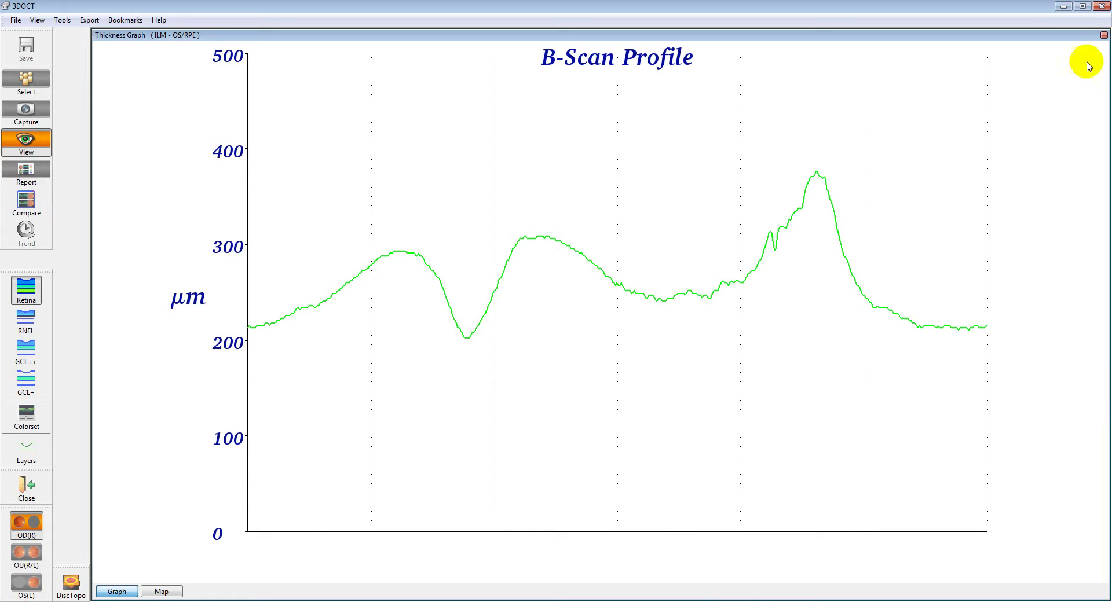
click(1104, 35)
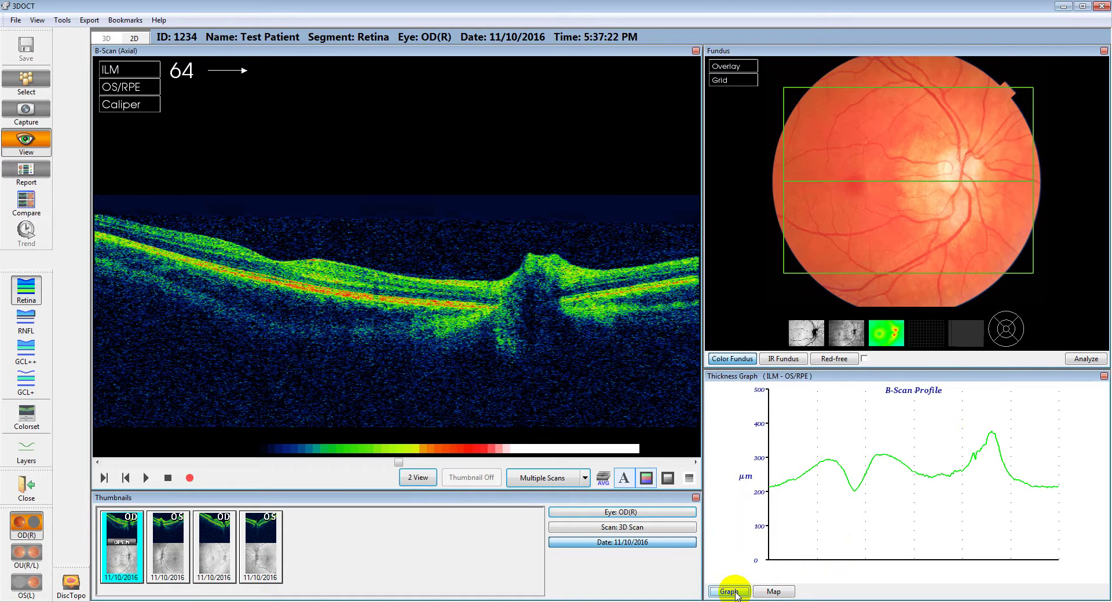
Switch the thickness graph to the 3D Map, rotate its surface in normal and enlarged size, and restore the multi-pane layout.
click(774, 592)
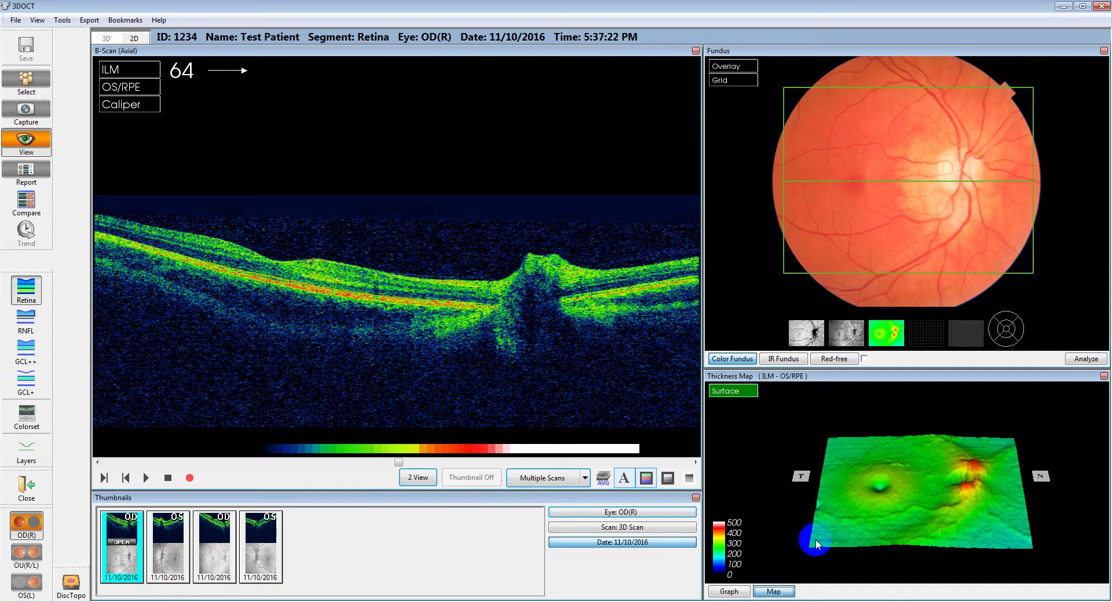
drag(815, 539, 985, 494)
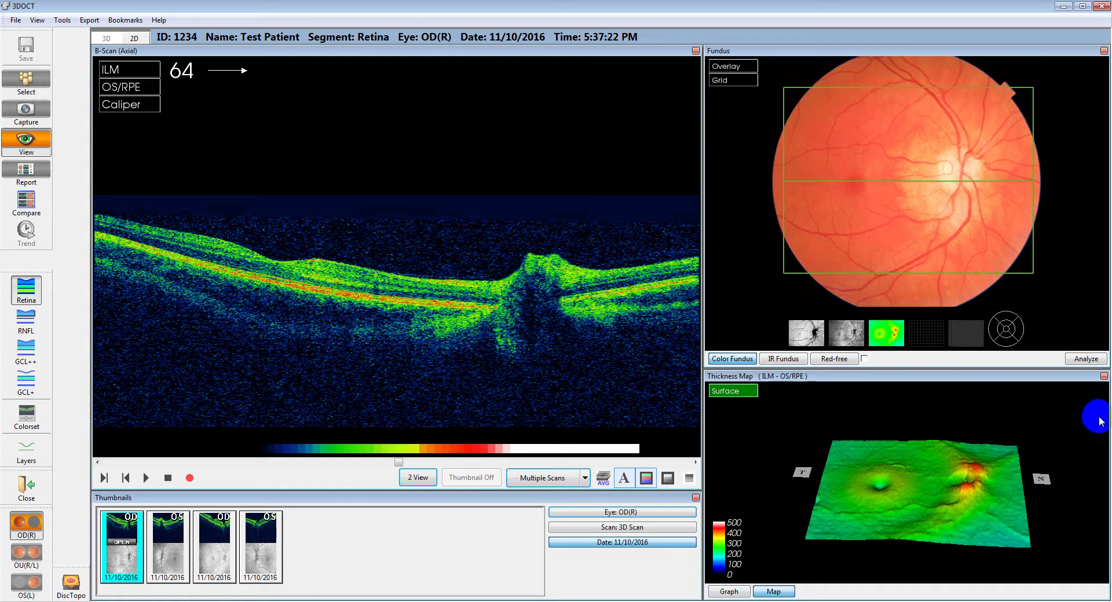
click(1104, 377)
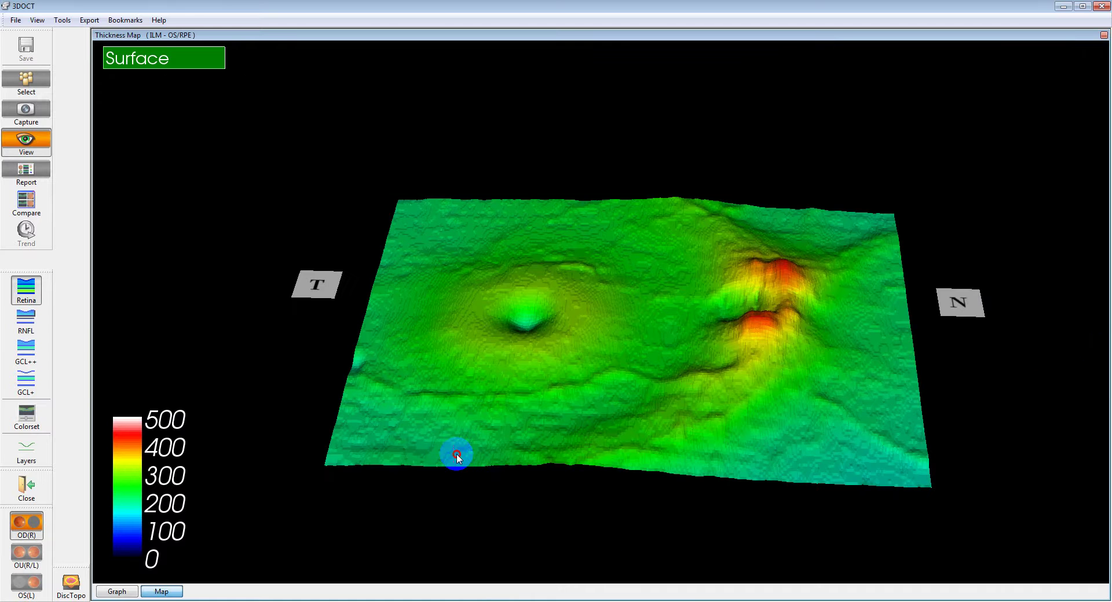
drag(456, 453, 522, 410)
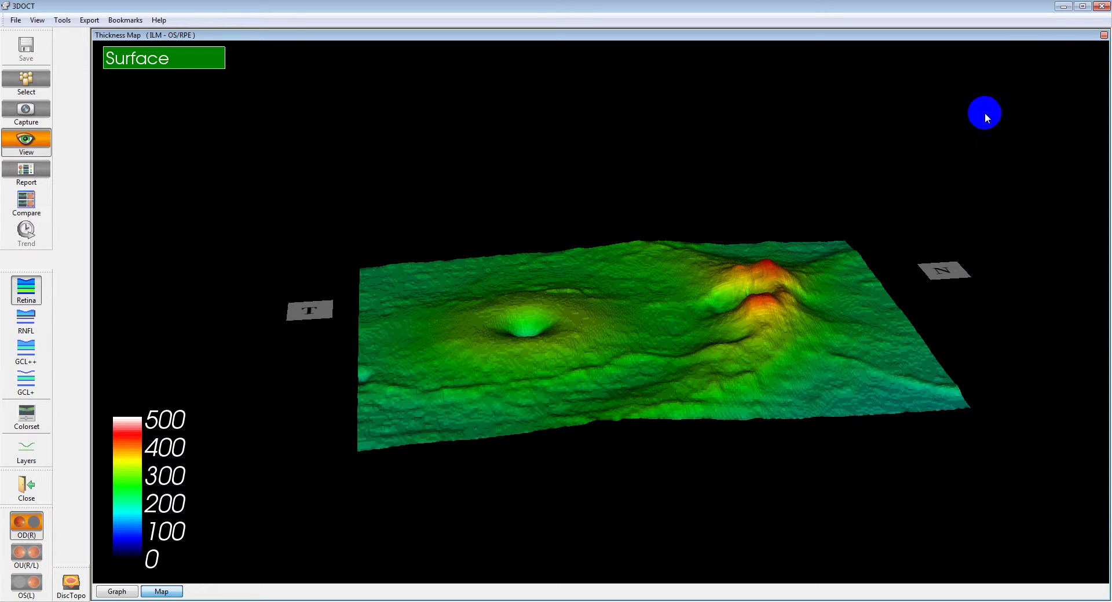
click(1103, 35)
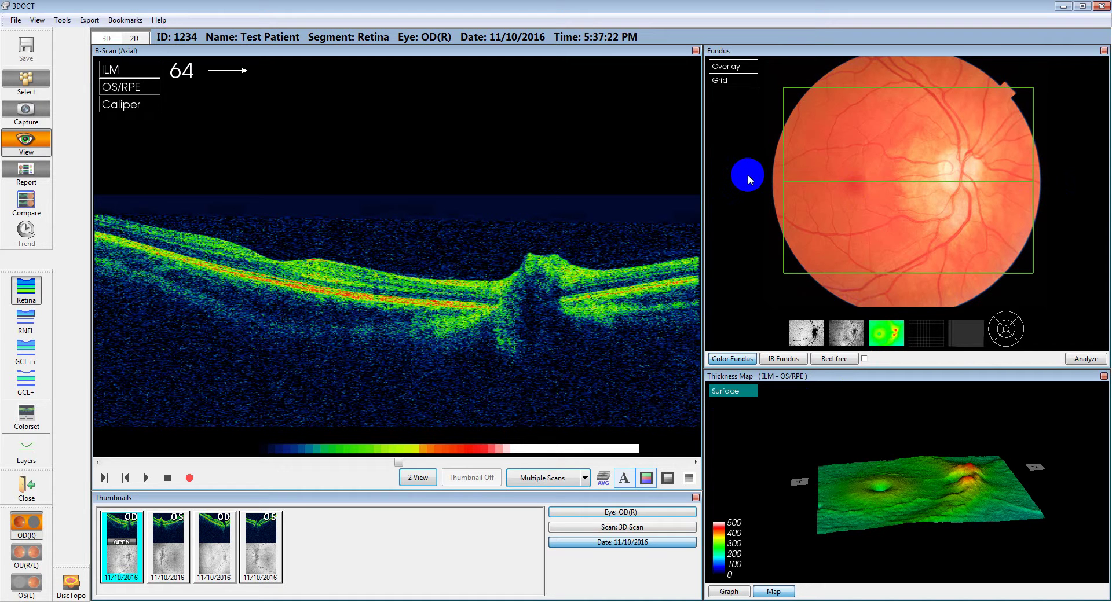
Browse the B-scan slices upward across the fundus image to slice 0 at the scan area's upper edge.
click(840, 177)
scroll(841, 179, up, 10)
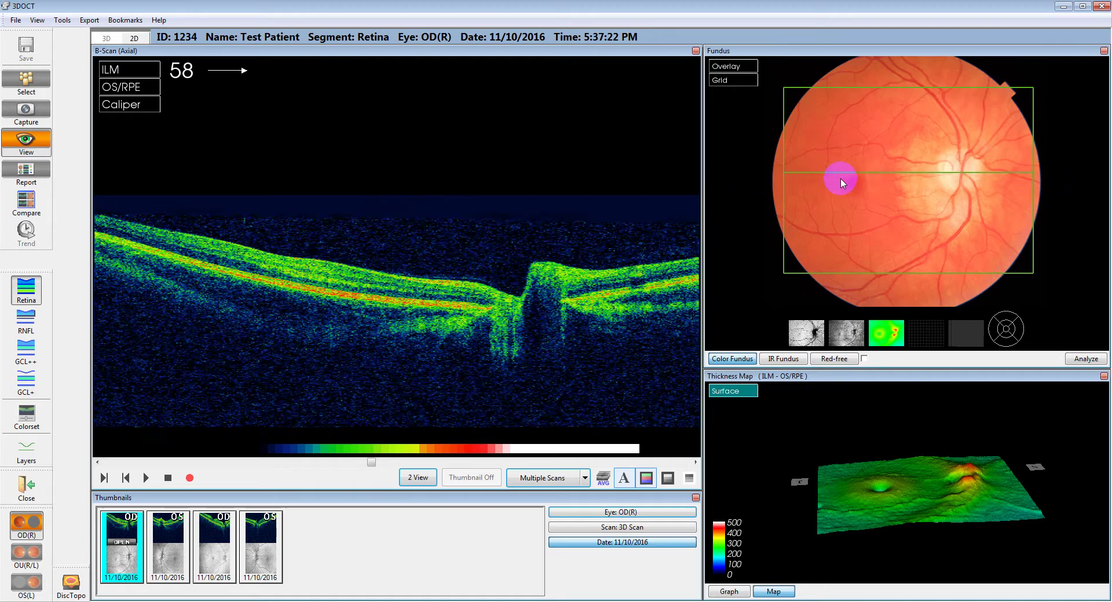
scroll(840, 179, up, 3)
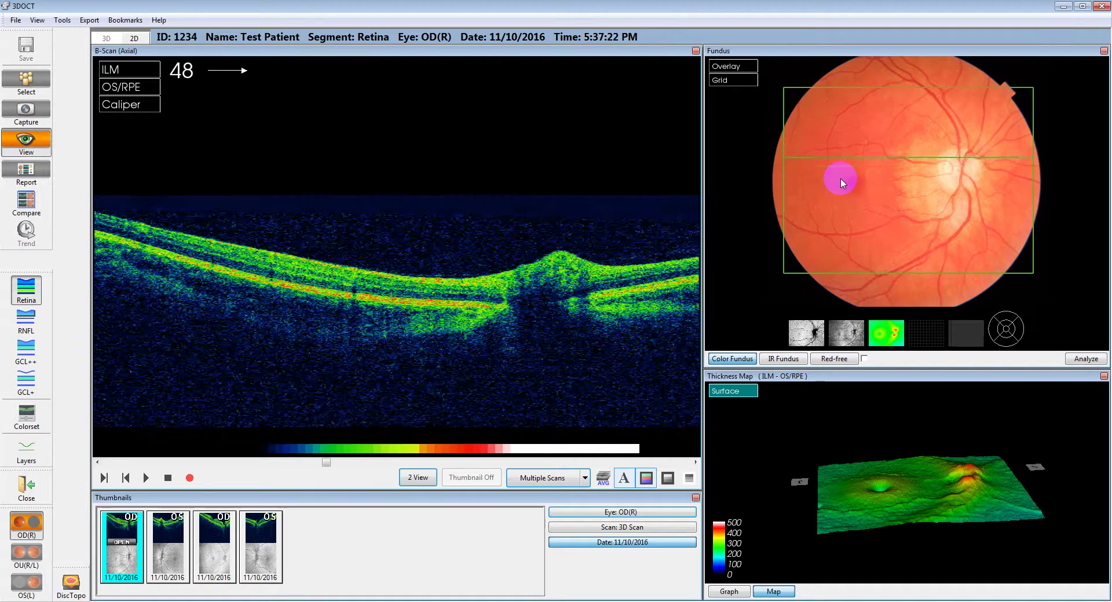
scroll(861, 154, up, 7)
scroll(861, 155, up, 14)
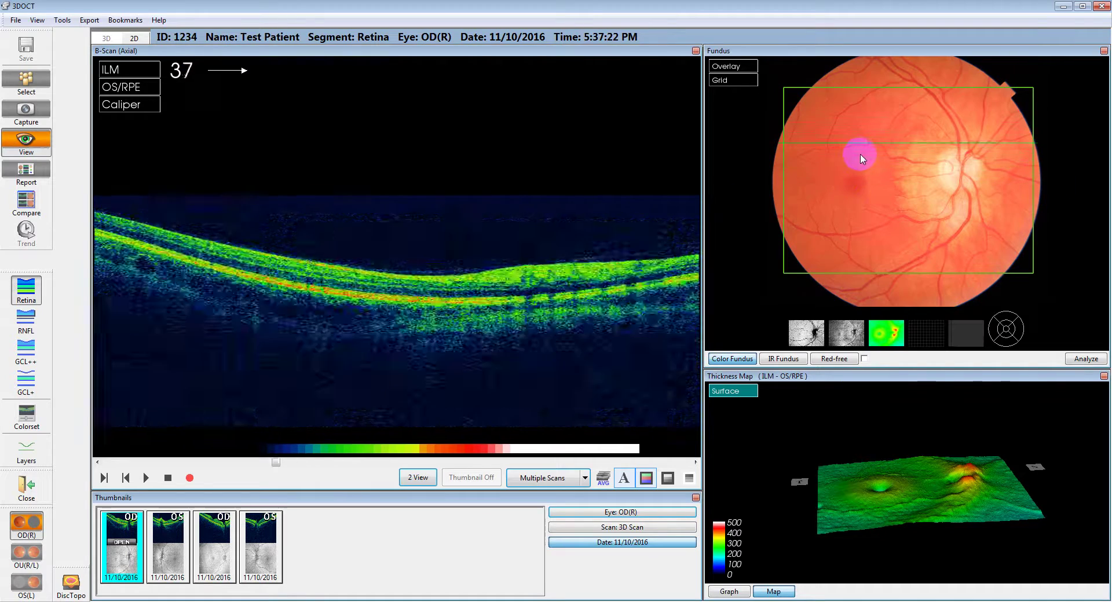
scroll(861, 158, up, 12)
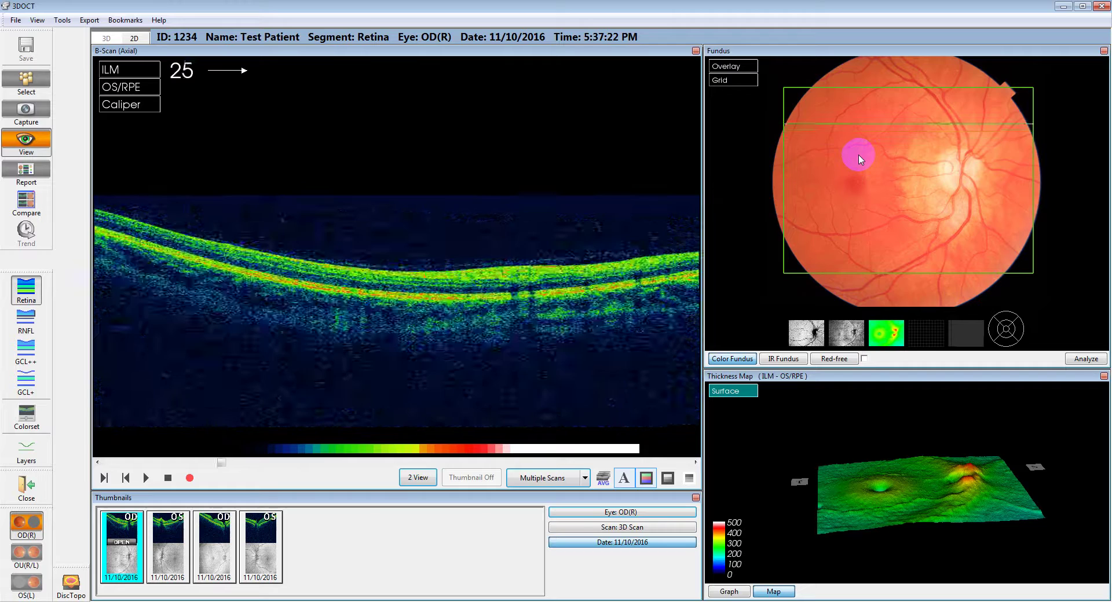
scroll(861, 160, up, 13)
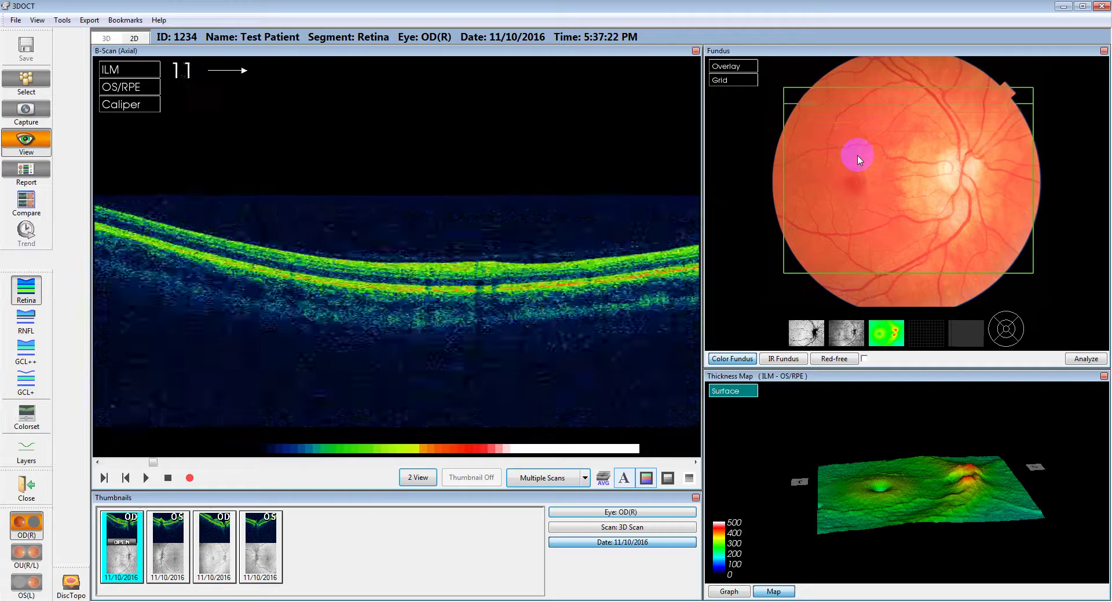
scroll(859, 159, up, 2)
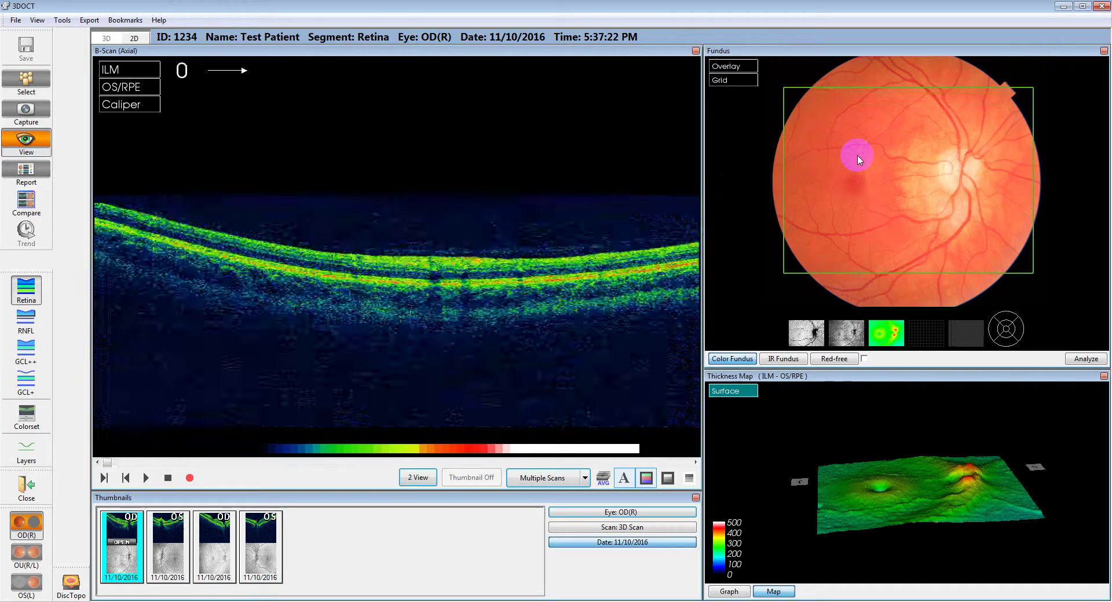
Browse the B-scan slices downward across the fundus image, through the optic disc and macula, to slice 104.
scroll(854, 154, down, 9)
scroll(807, 209, down, 11)
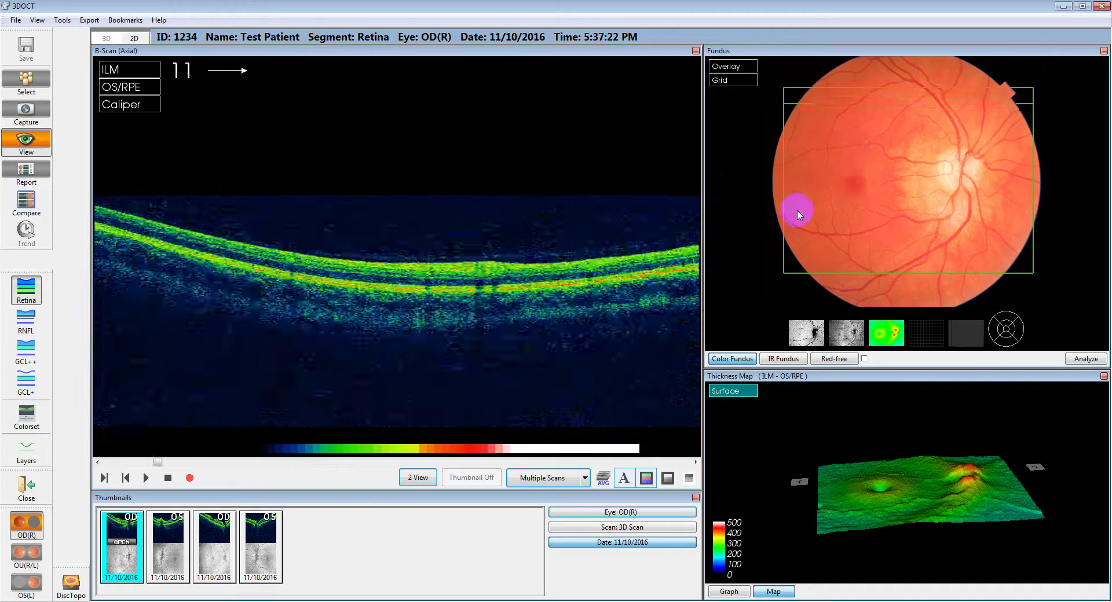
scroll(798, 215, down, 12)
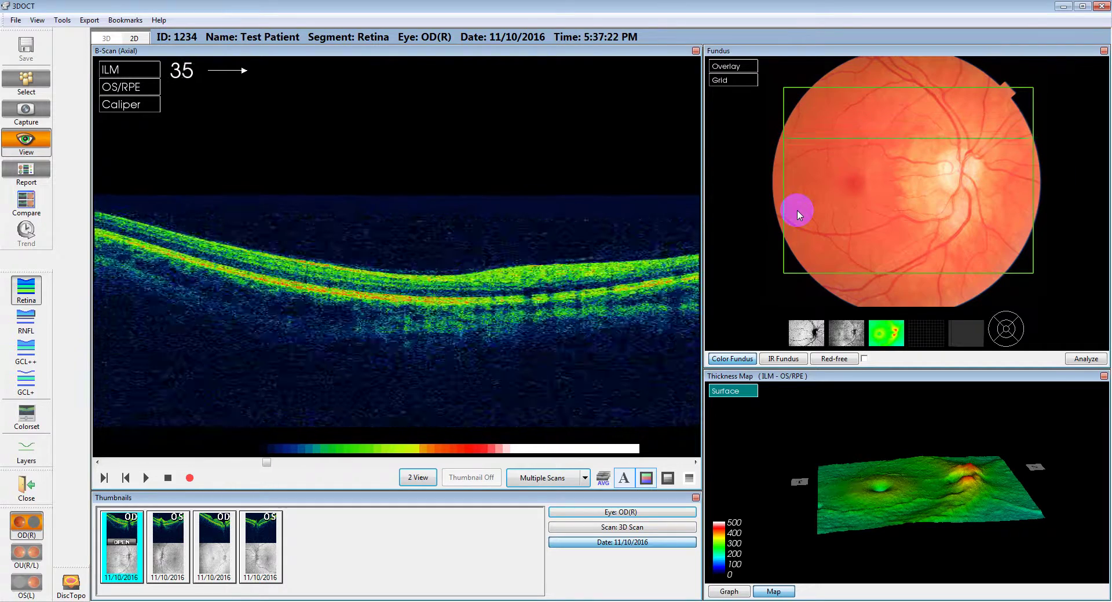
scroll(798, 214, down, 3)
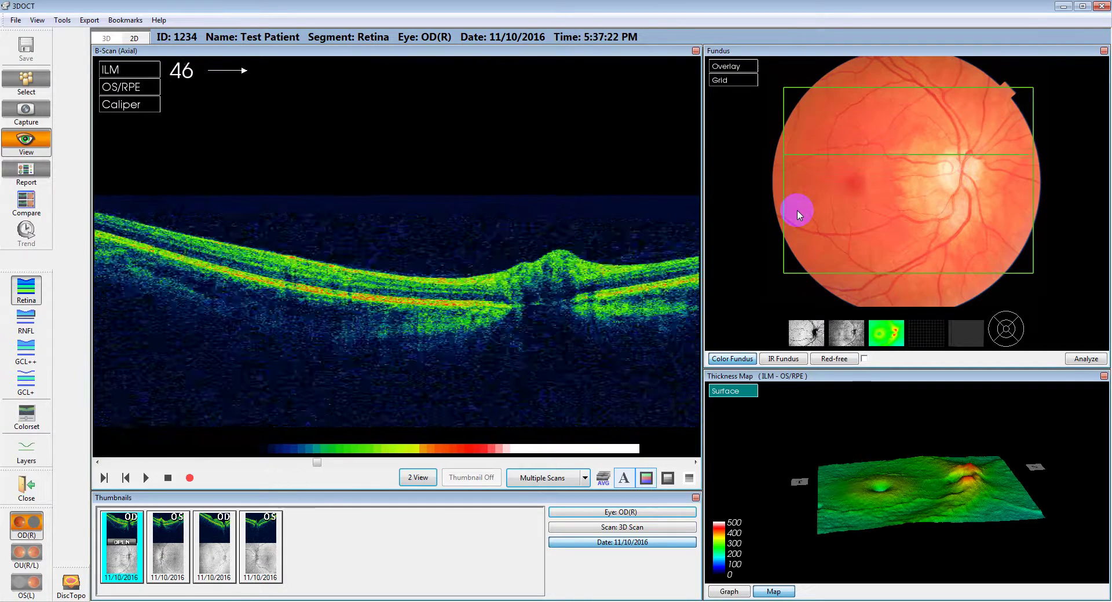
scroll(798, 215, down, 2)
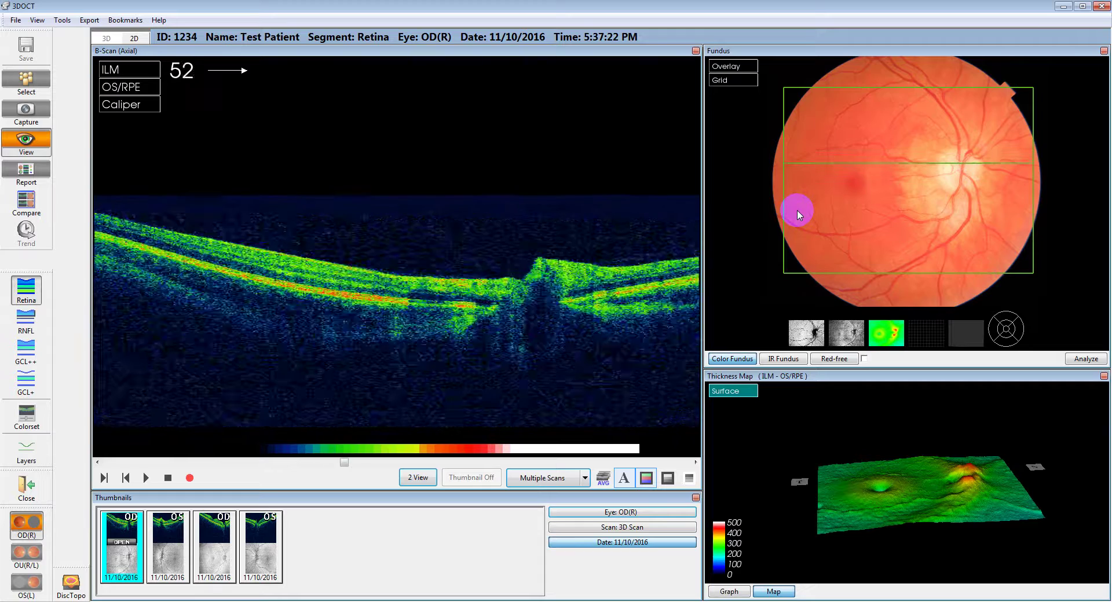
scroll(799, 215, down, 2)
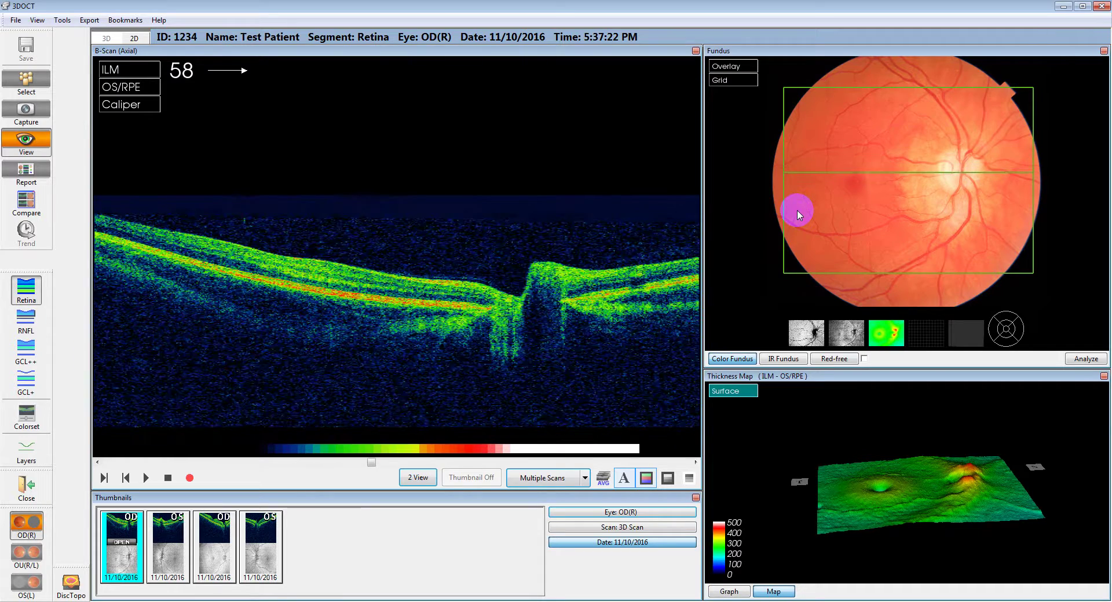
scroll(799, 214, down, 9)
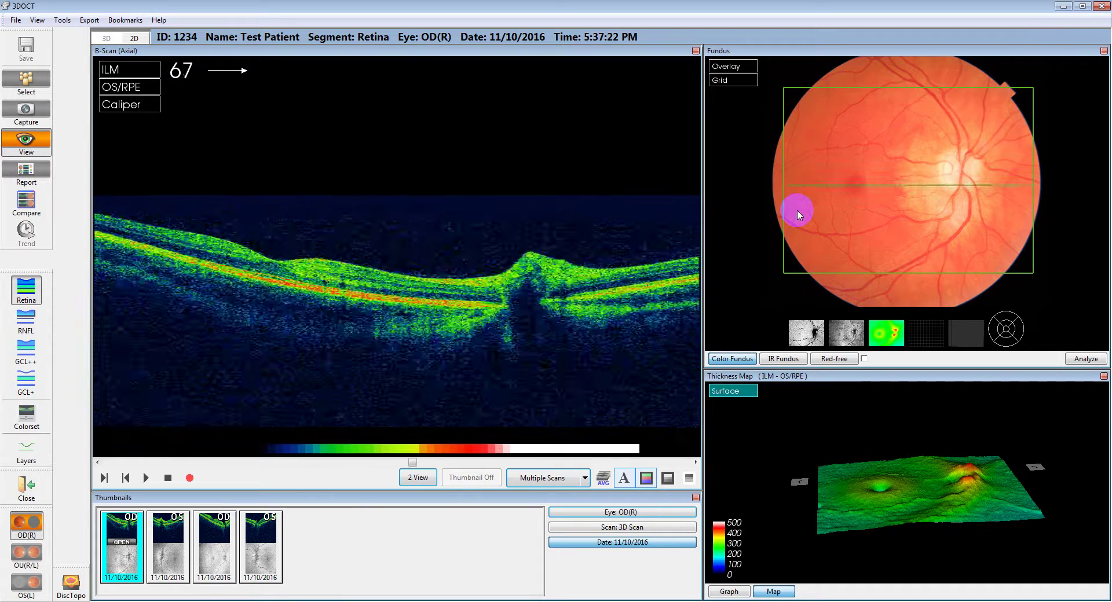
scroll(798, 214, down, 11)
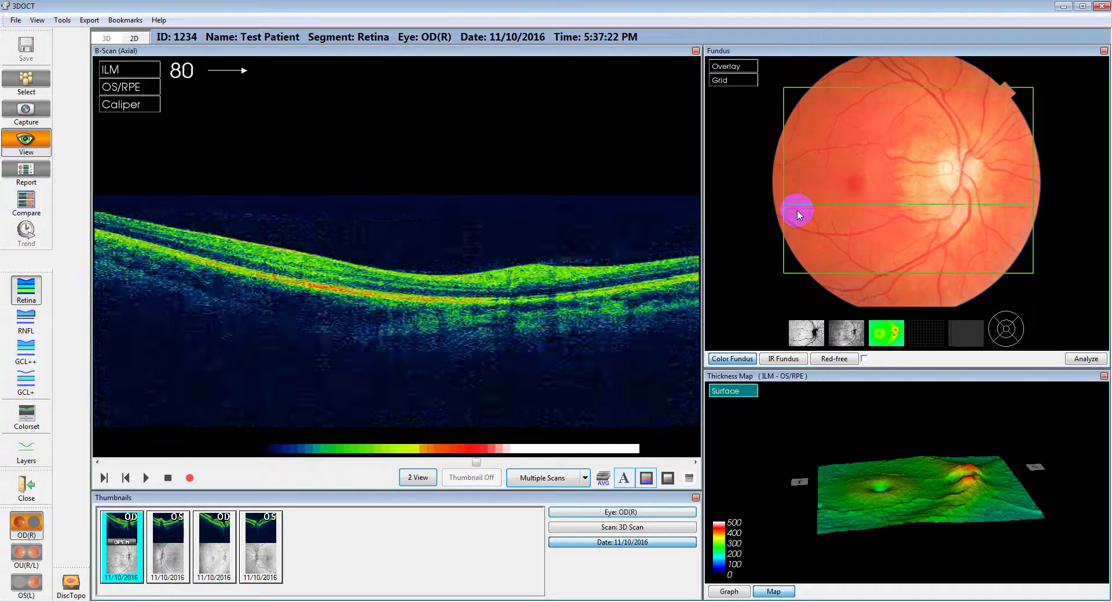
scroll(798, 215, down, 7)
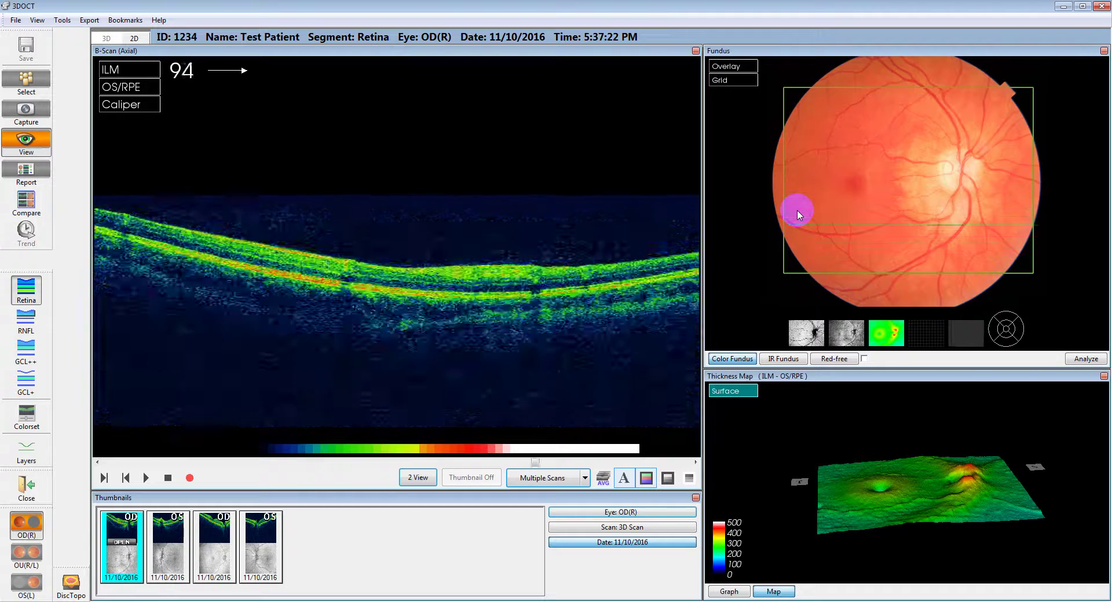
scroll(799, 215, down, 4)
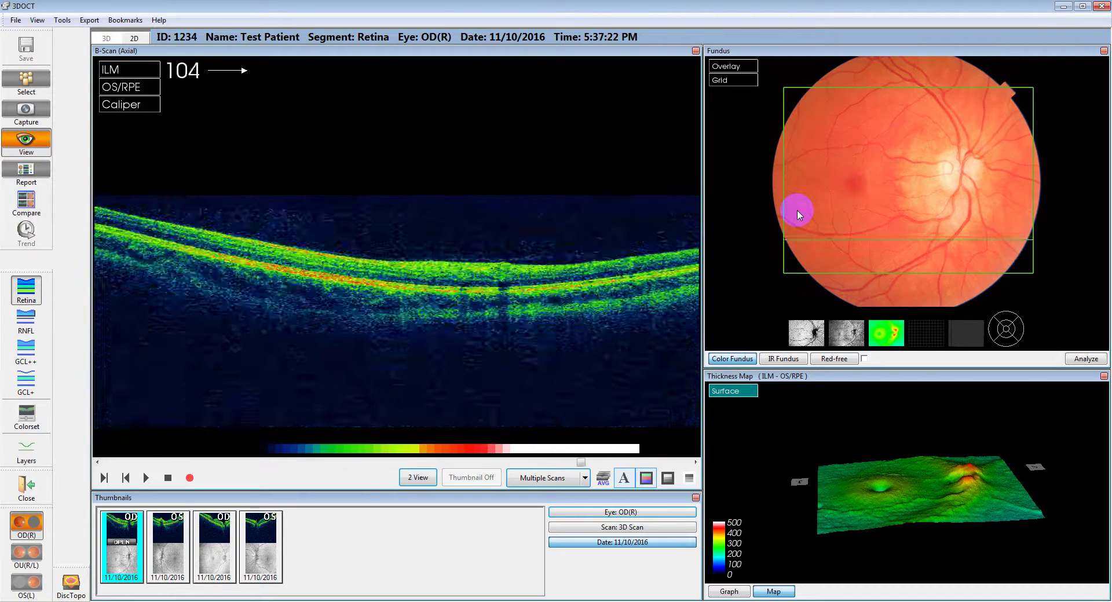
Move back up through the B-scan slices to slice 58, crossing the optic disc.
scroll(798, 213, up, 8)
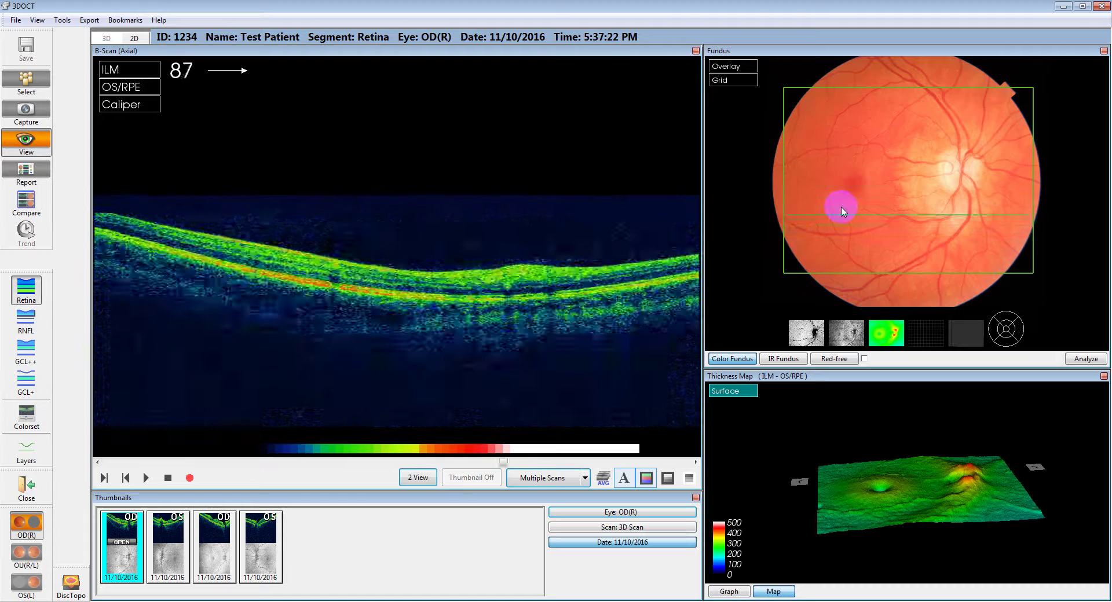
scroll(843, 212, up, 13)
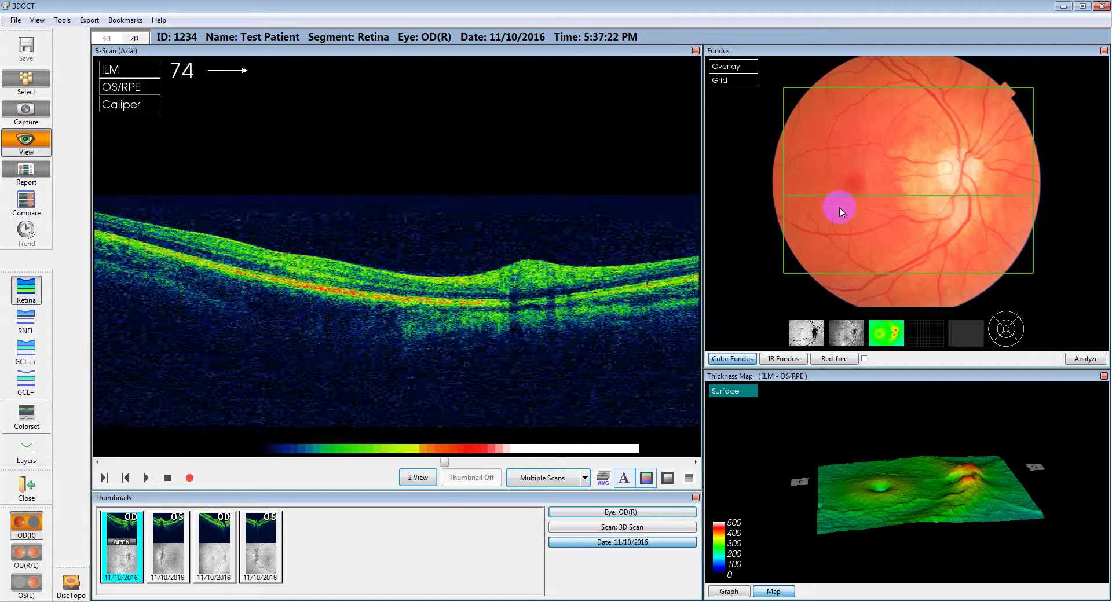
scroll(842, 212, up, 15)
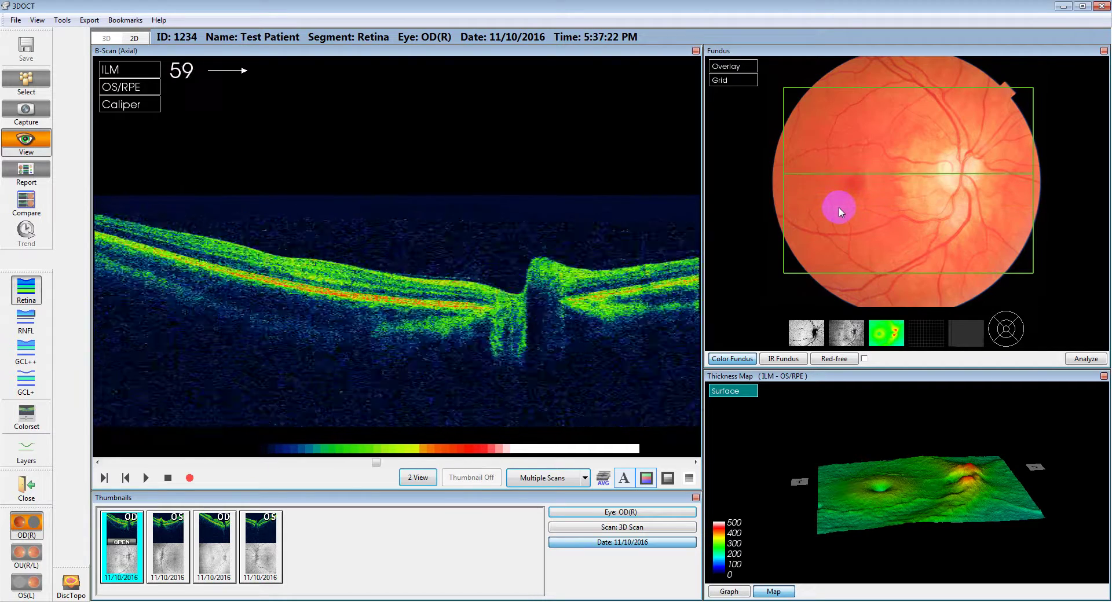
scroll(841, 212, up, 3)
scroll(841, 212, down, 2)
Toggle the first grayscale overlay image on the color fundus on and off to compare vessel alignment.
click(819, 335)
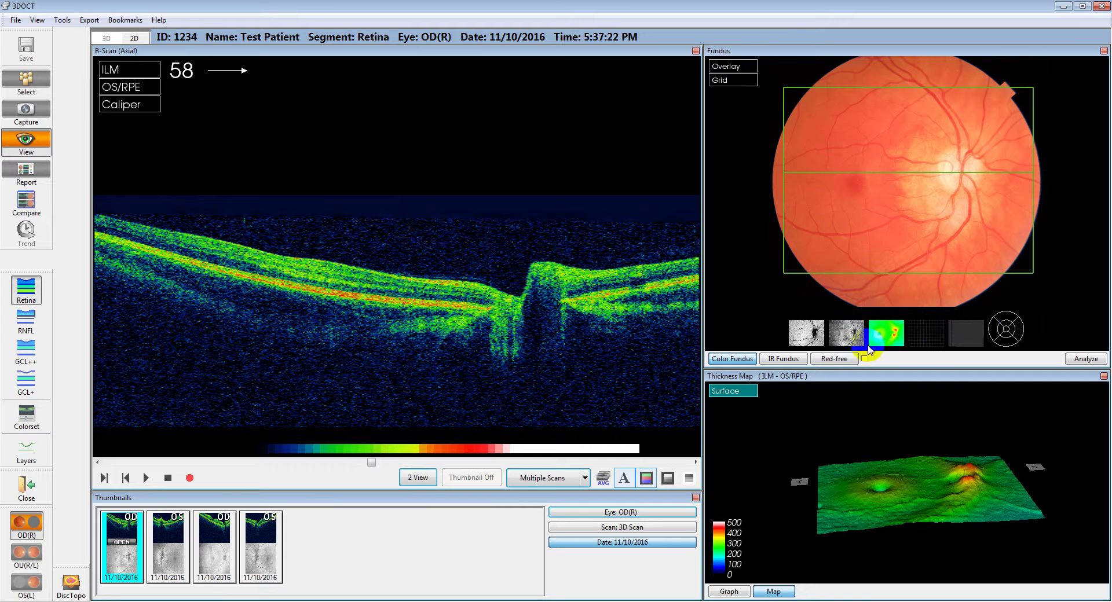
click(814, 335)
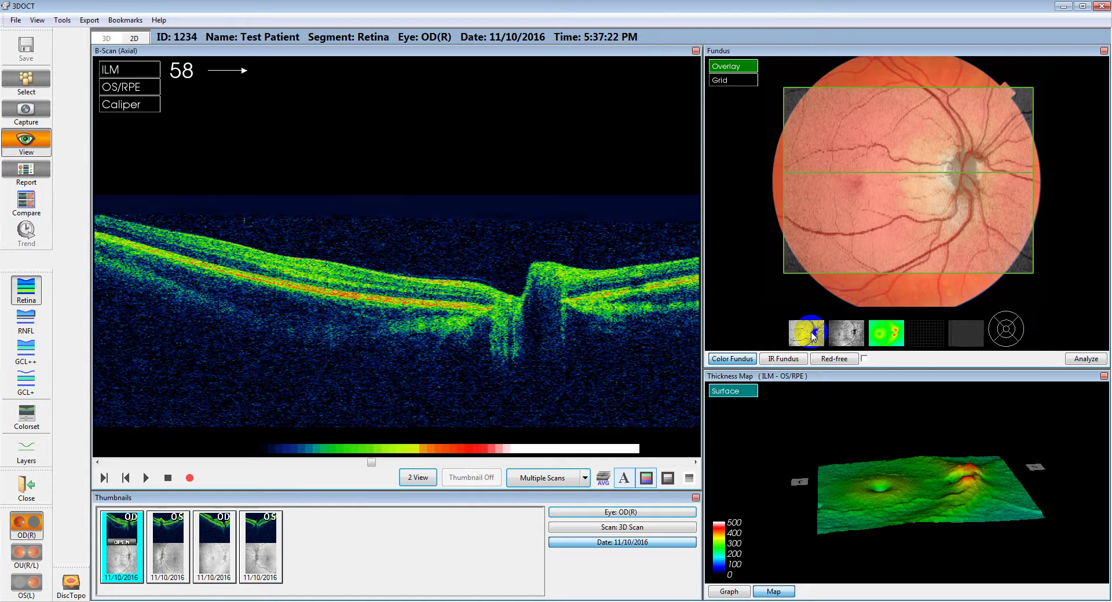
click(814, 334)
click(814, 335)
click(814, 335)
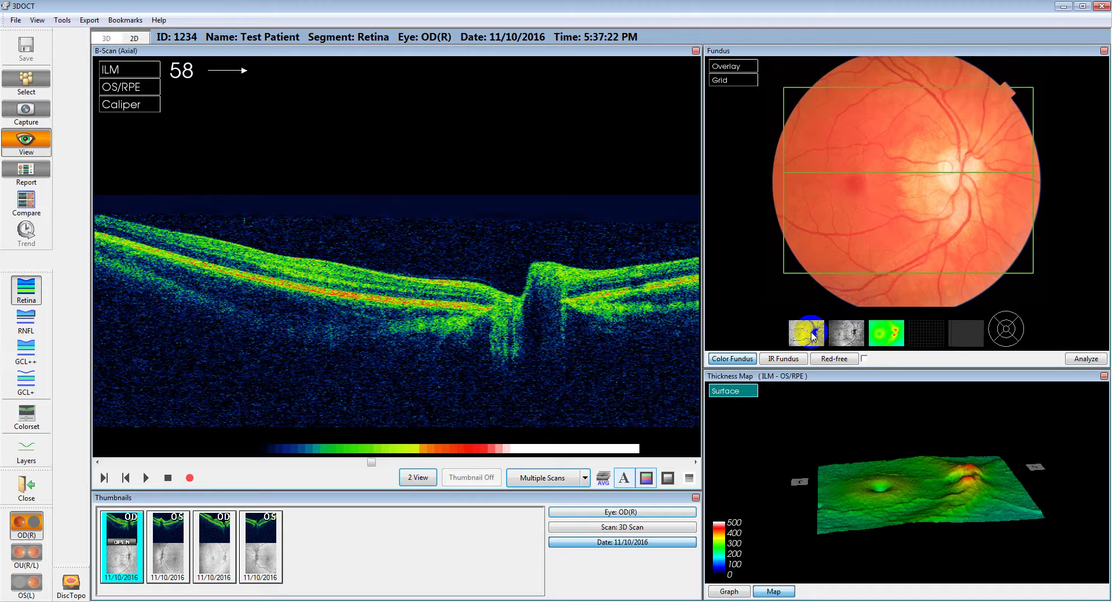
Toggle the second grayscale overlay image on the color fundus on and off to compare it with the photograph.
click(851, 340)
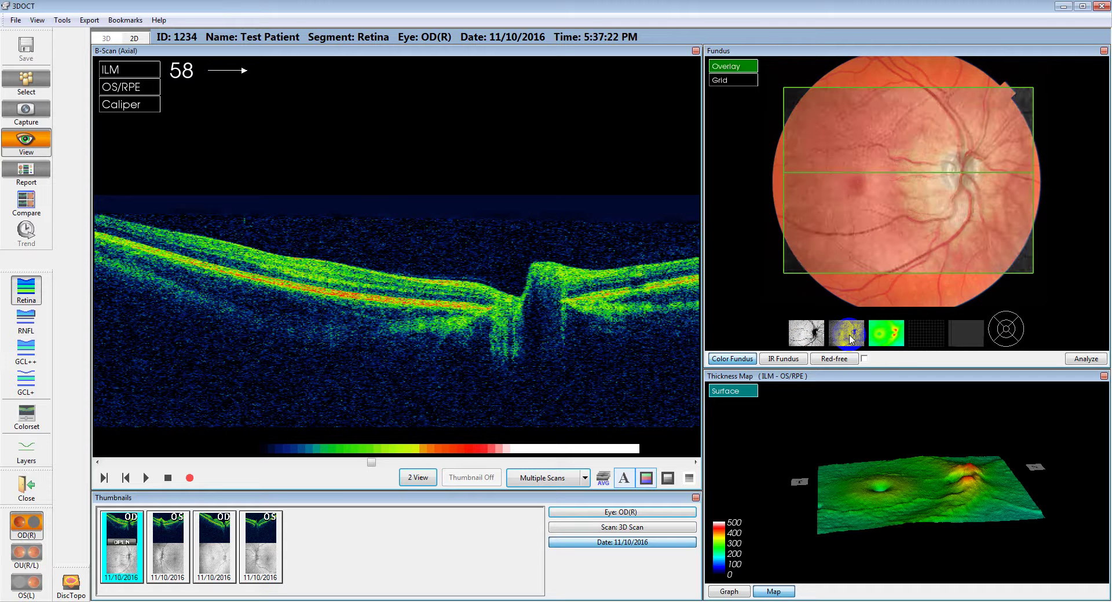
click(850, 340)
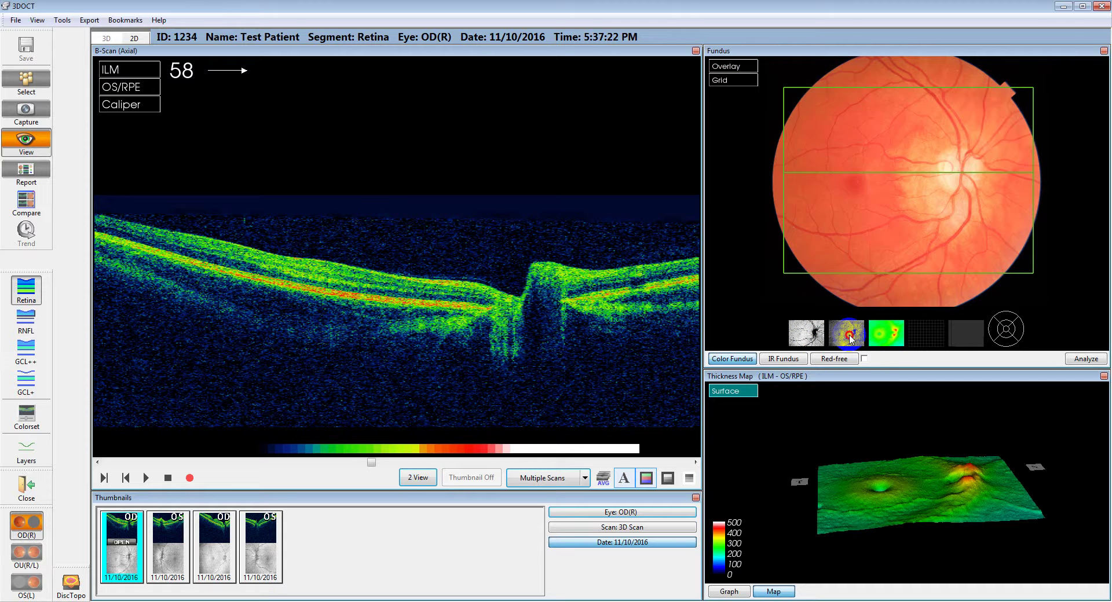
click(850, 340)
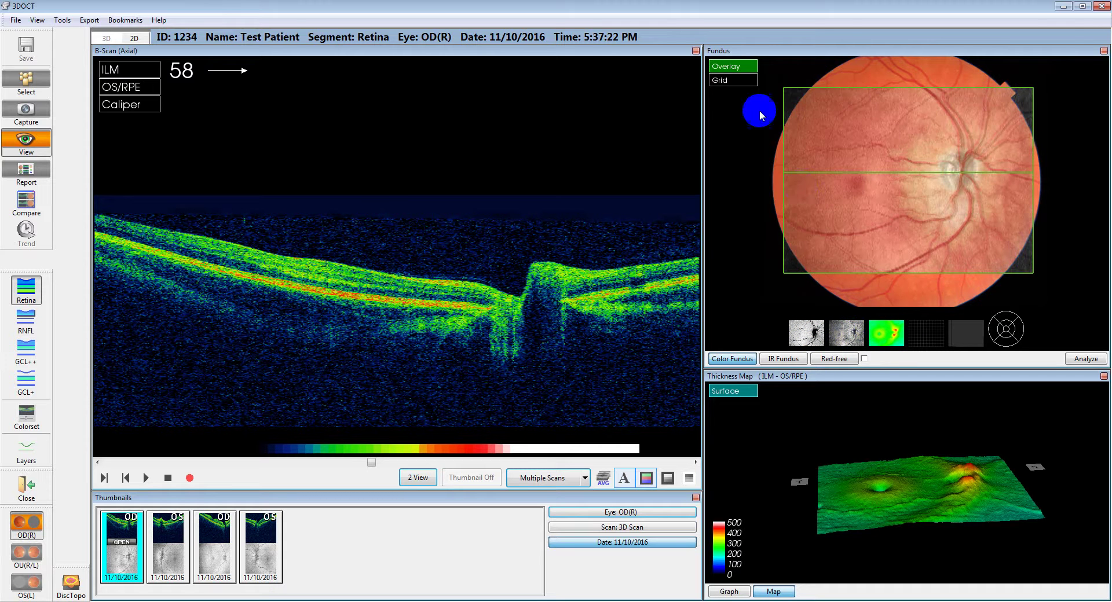
click(854, 340)
click(853, 341)
Overlay the color thickness map on the fundus image, and replace it with the numeric thickness grid.
drag(853, 342, 891, 336)
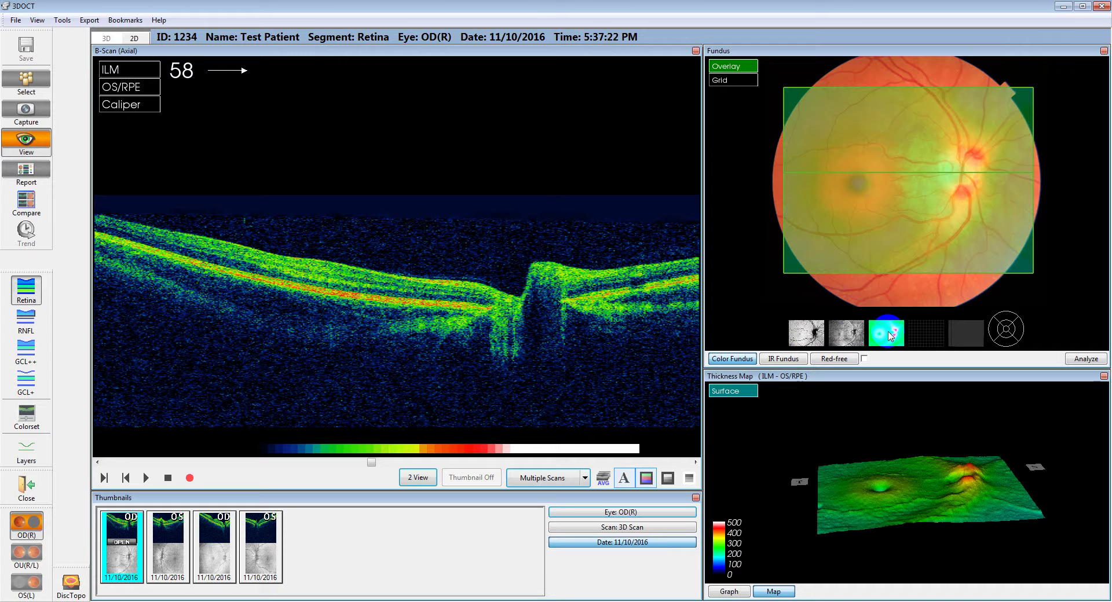
drag(890, 336, 929, 335)
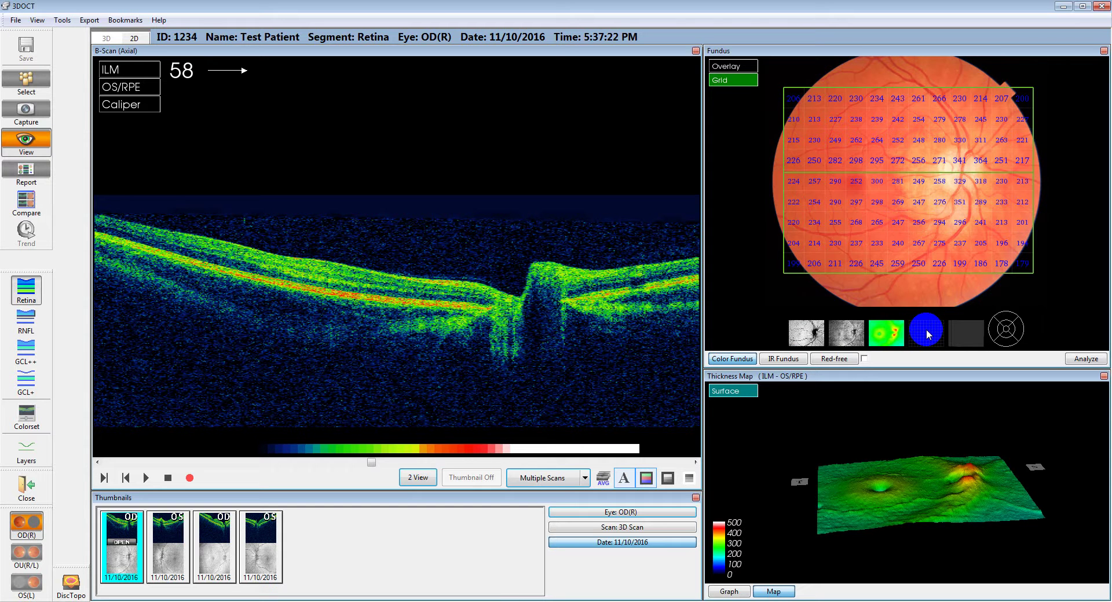
Move the B-scan to slice 51 and tilt the 3D thickness map to see its surface more from above.
mouse_move(929, 335)
mouse_down()
mouse_move(858, 235)
mouse_move(839, 179)
mouse_move(788, 164)
mouse_move(1027, 168)
mouse_move(1023, 160)
mouse_move(814, 196)
mouse_move(950, 216)
mouse_move(791, 208)
mouse_move(986, 210)
mouse_up()
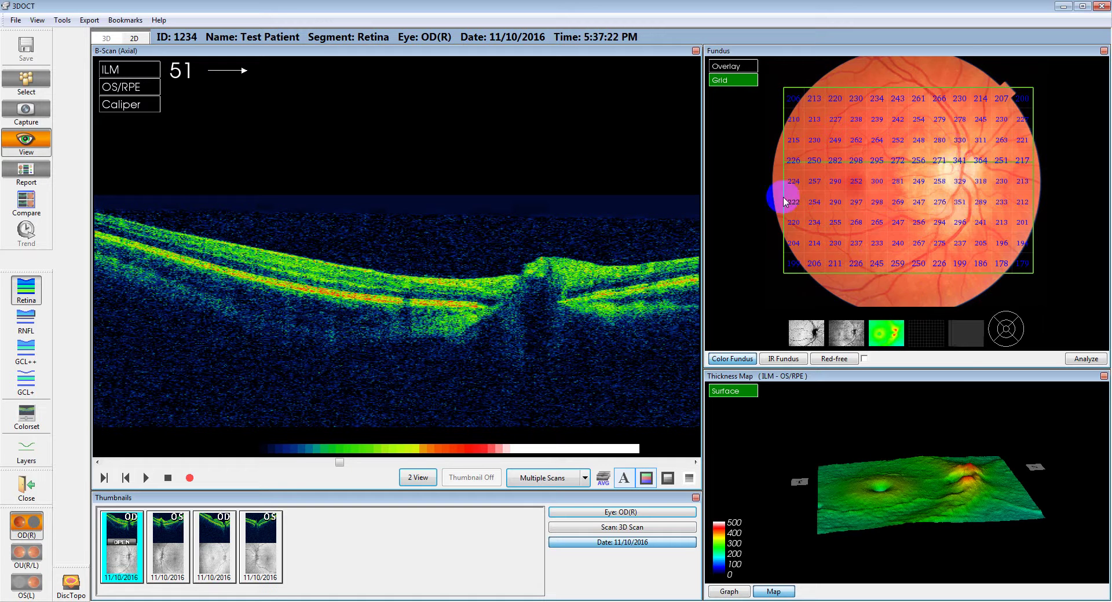
click(923, 446)
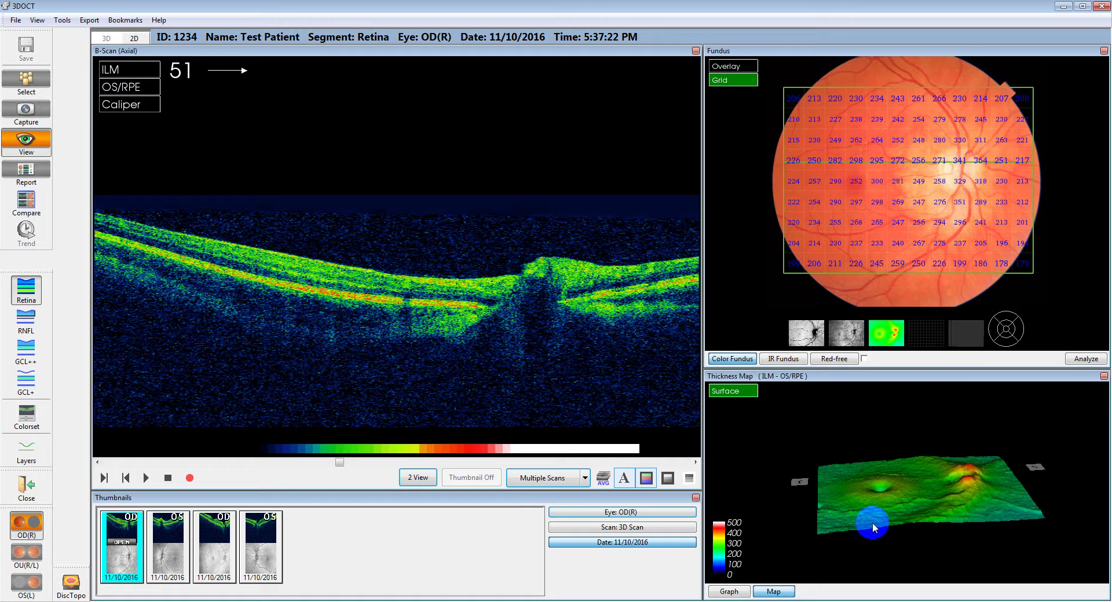
drag(872, 522, 862, 544)
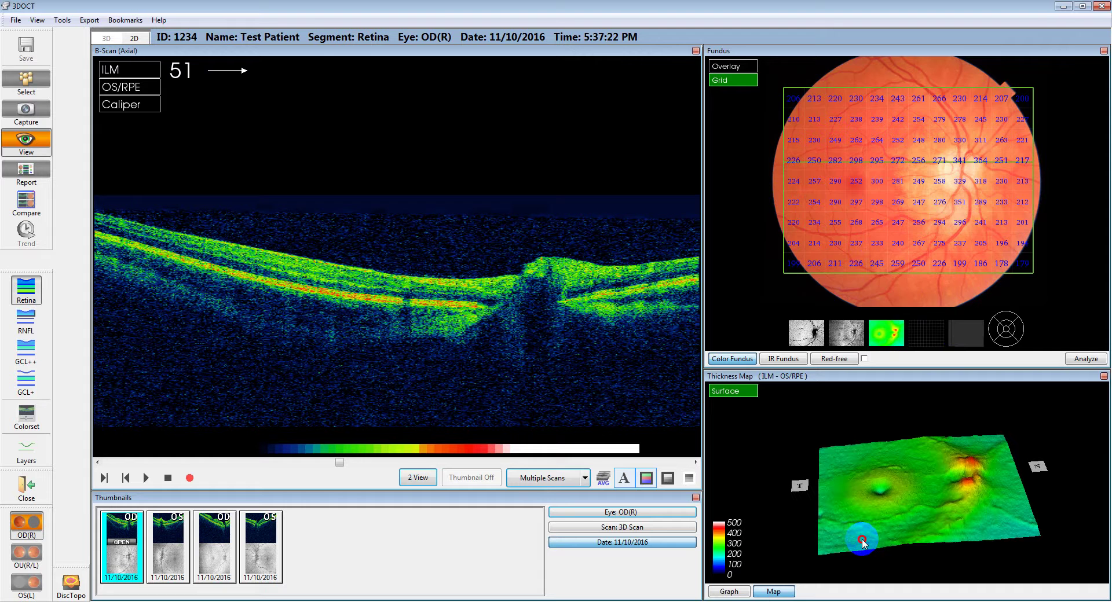
Remove the numeric thickness grid from the color fundus and toggle the next grid overlay, the one without numbers.
click(934, 335)
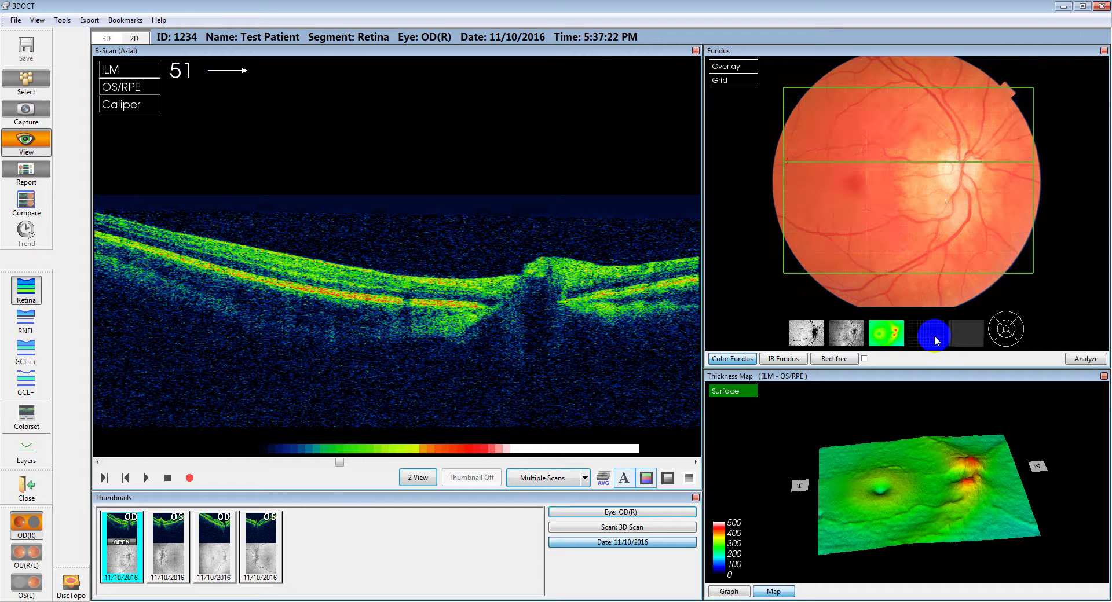
click(963, 330)
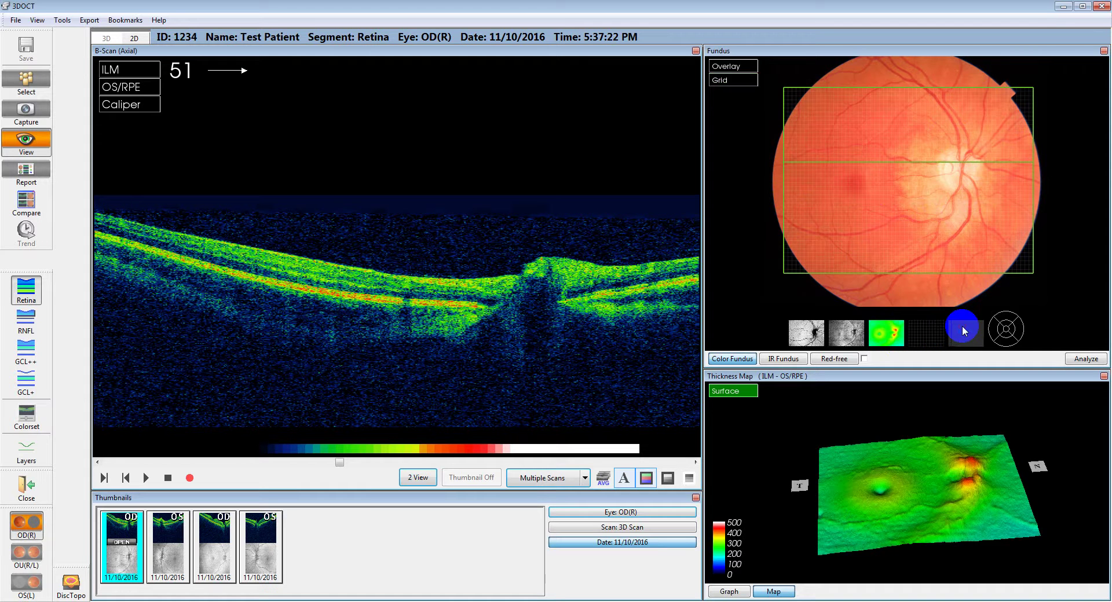
click(963, 330)
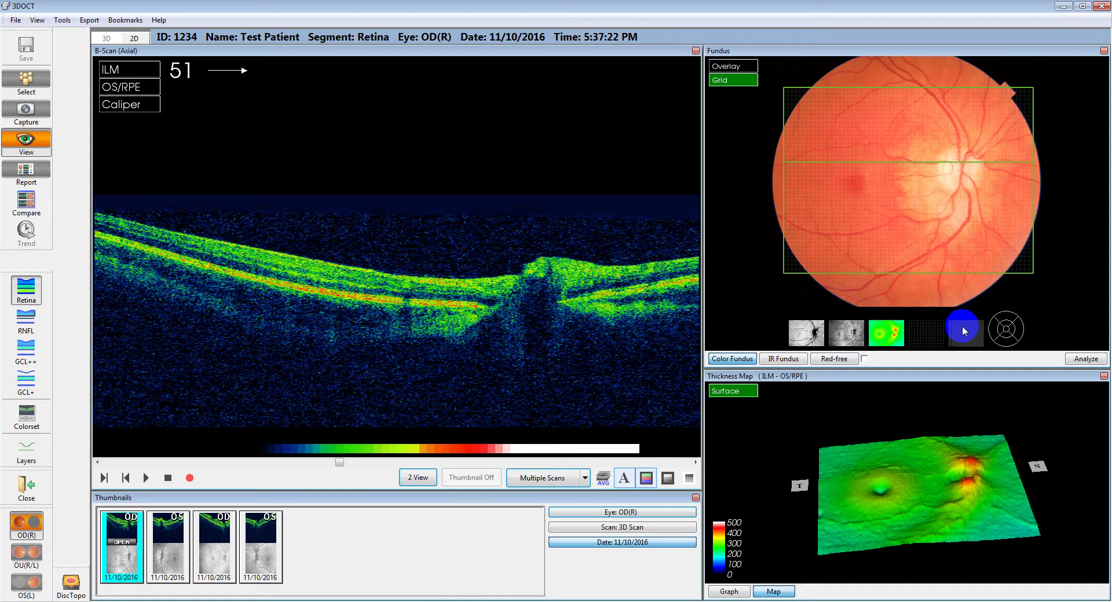
Move the circular sector thickness grid from the fovea to the optic disc on the color fundus, and hide the overlay.
click(1005, 335)
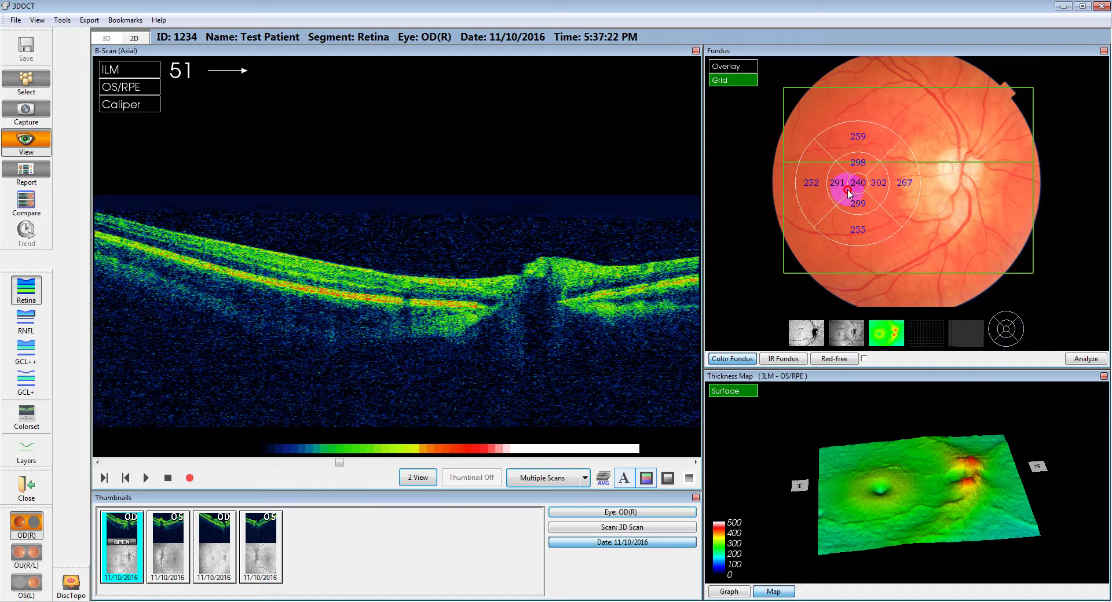
drag(849, 193, 955, 189)
mouse_move(955, 204)
mouse_down()
mouse_move(949, 165)
mouse_move(948, 194)
mouse_up()
click(1010, 326)
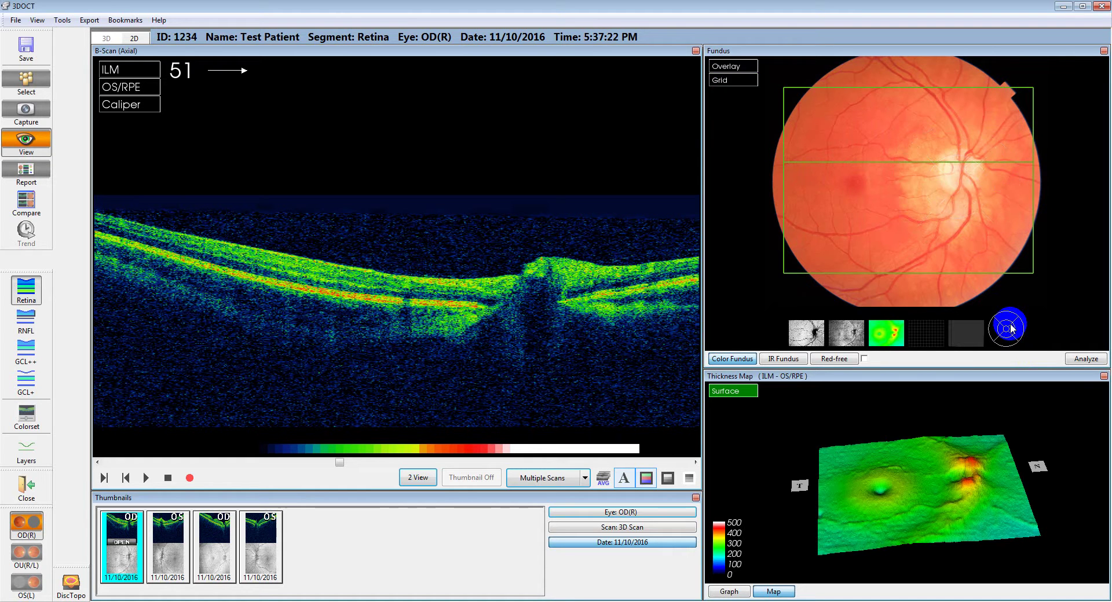
click(1011, 329)
click(1011, 329)
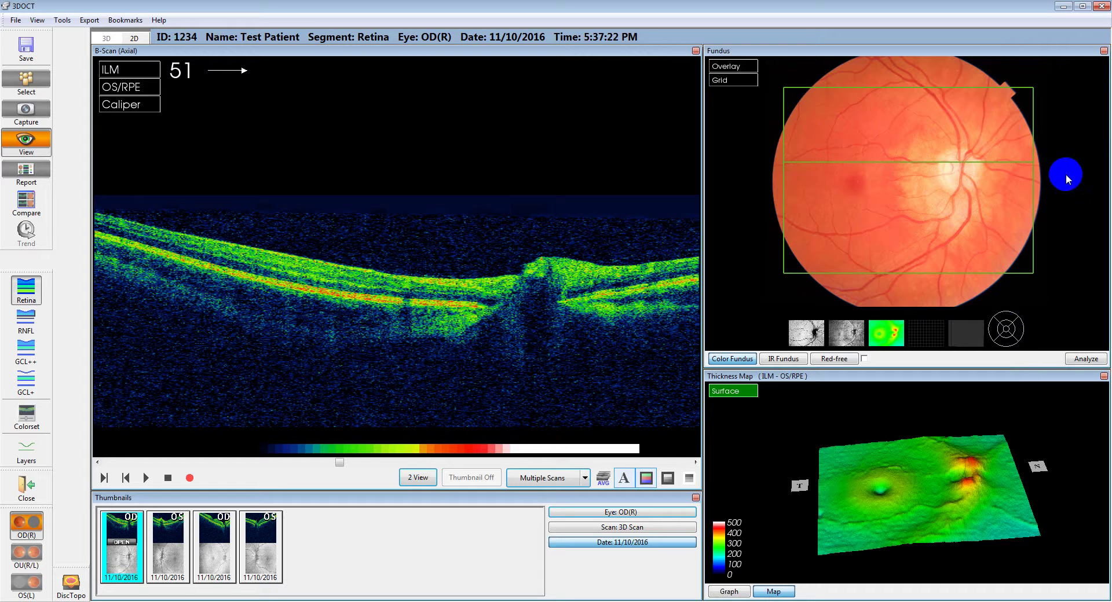
Step through the neighboring B-scan slices and play the whole stack from slice 0 to slice 127.
scroll(1066, 174, up, 5)
scroll(1066, 175, down, 6)
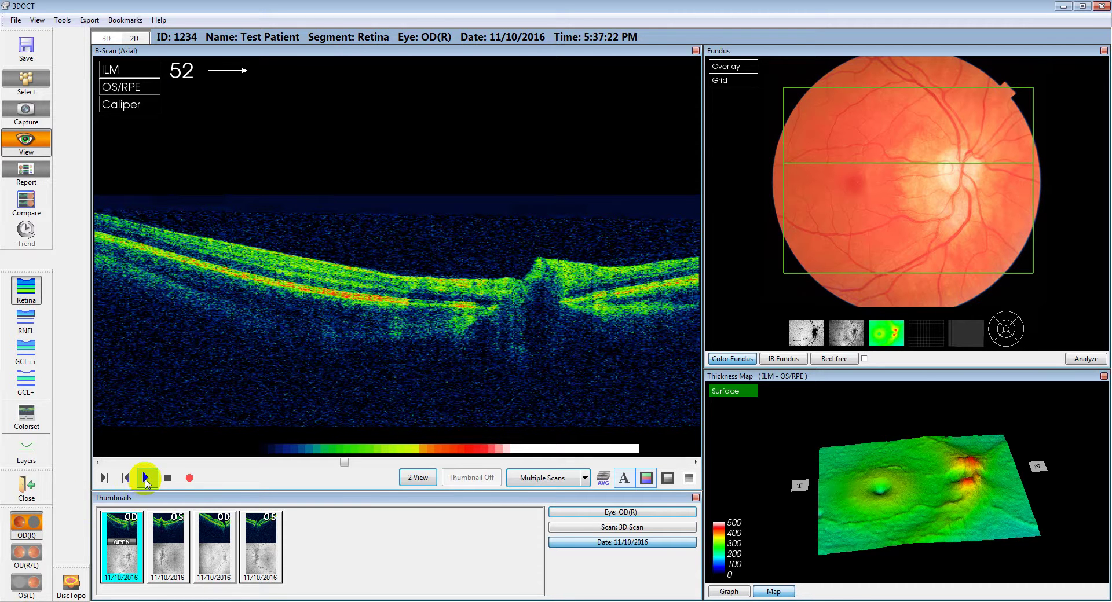
click(125, 478)
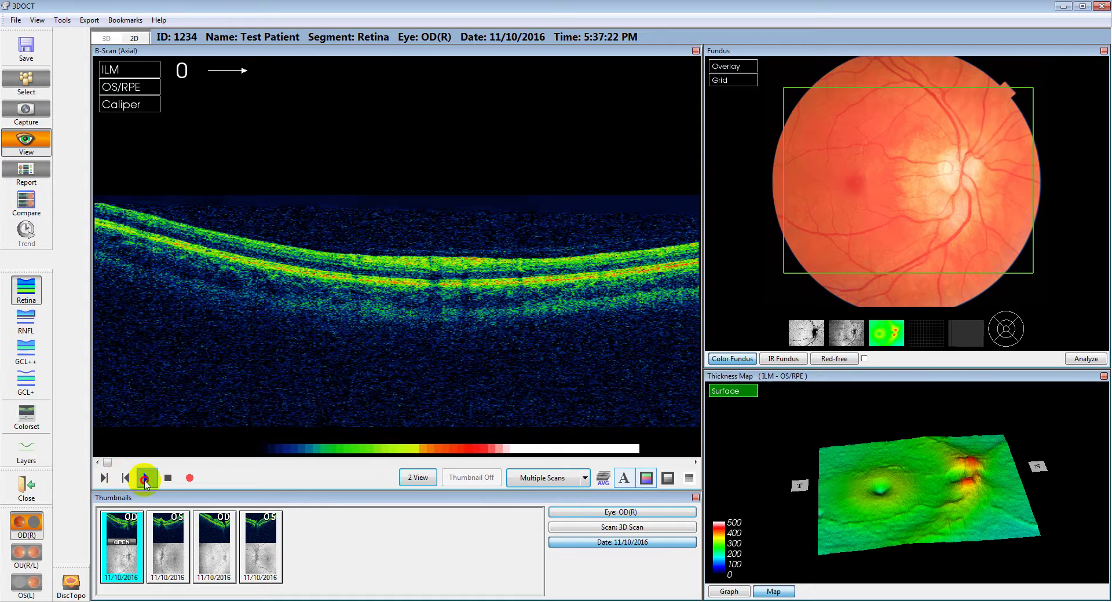
click(145, 478)
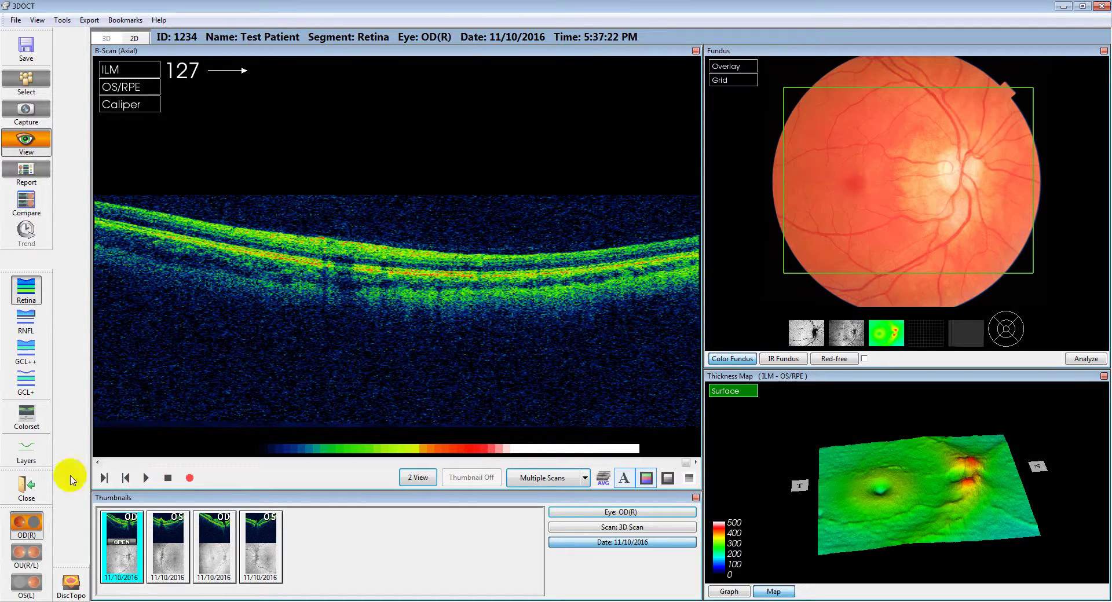
Return to the first B-scan slice, replay the stack to the last slice, and stop playback.
click(102, 479)
click(126, 479)
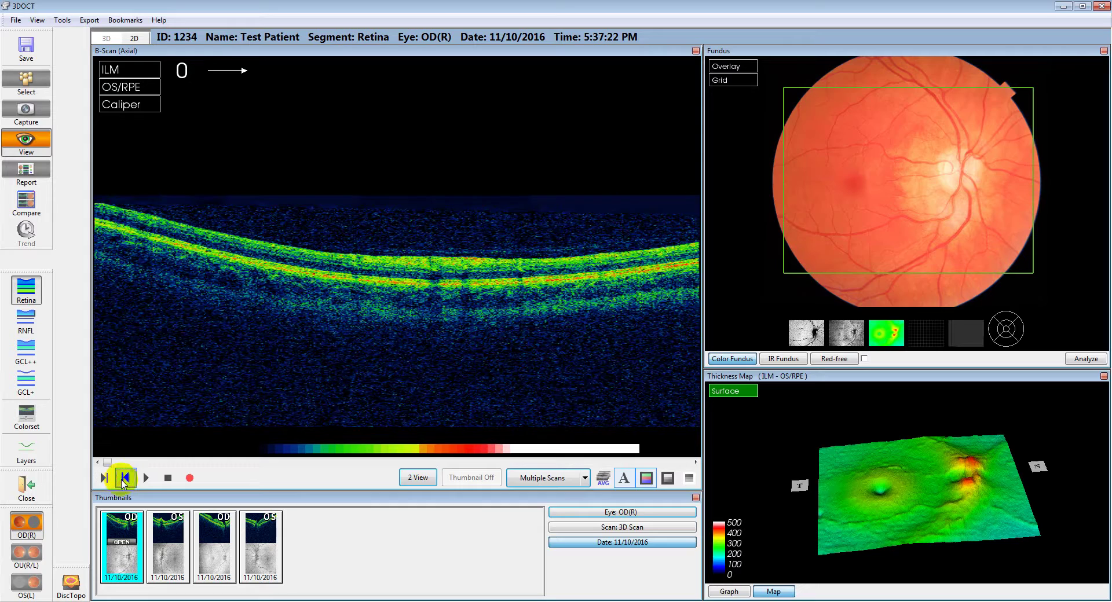
click(144, 478)
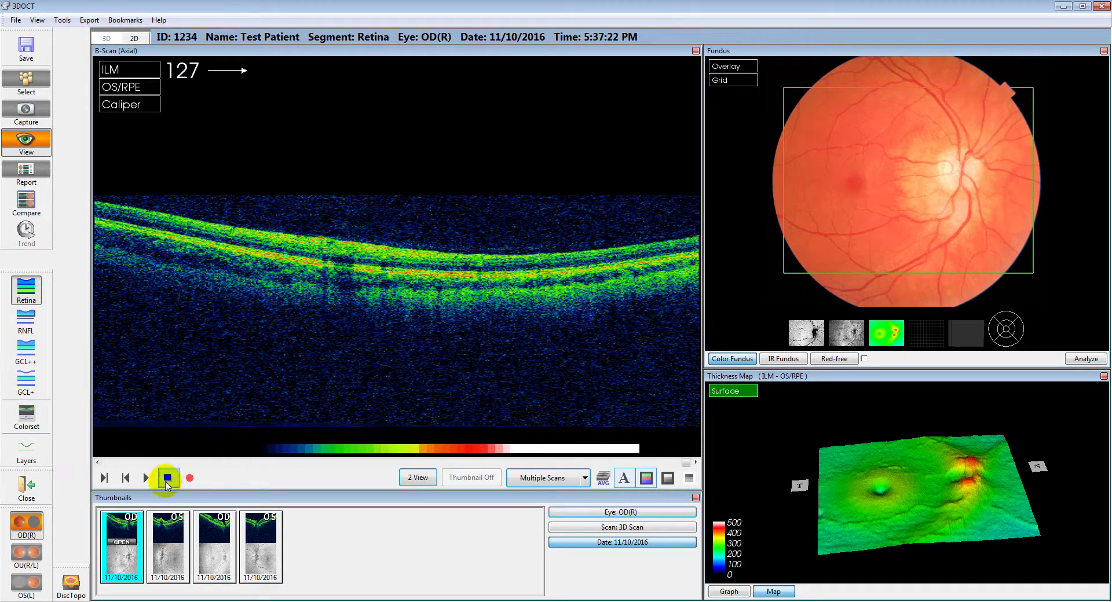
click(166, 479)
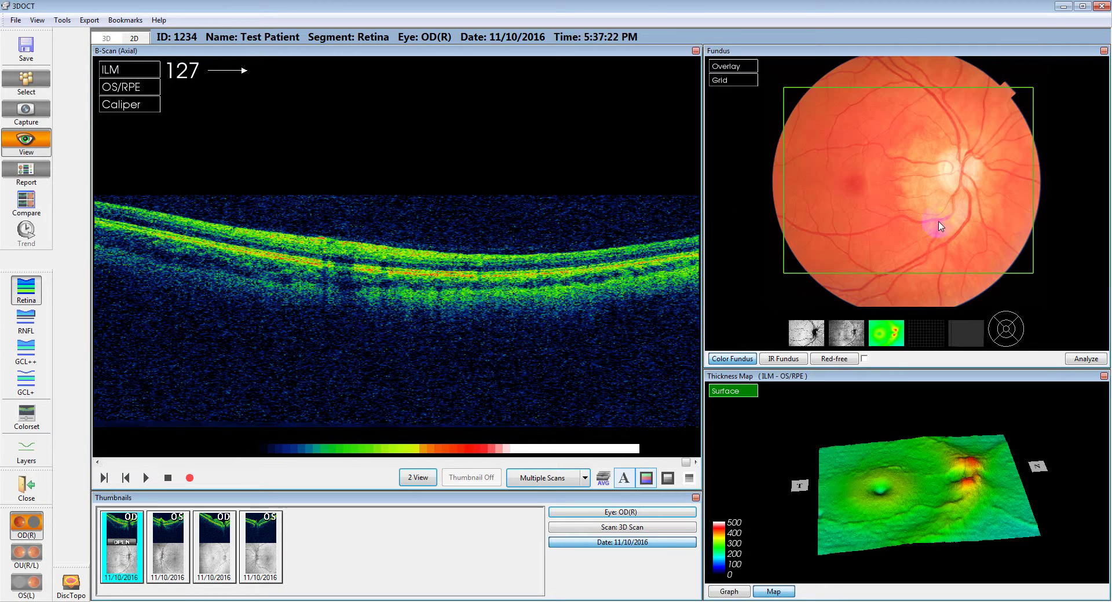
Move back from slice 127 to slice 55 of the B-scans, passing the macula and reaching the optic disc.
scroll(939, 223, up, 15)
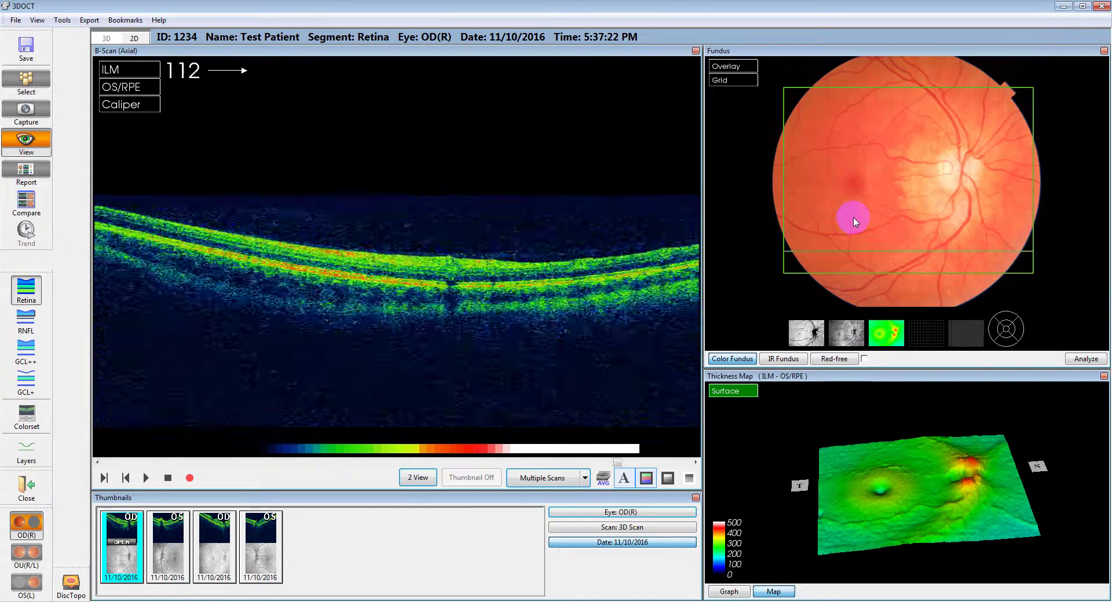
scroll(855, 222, up, 15)
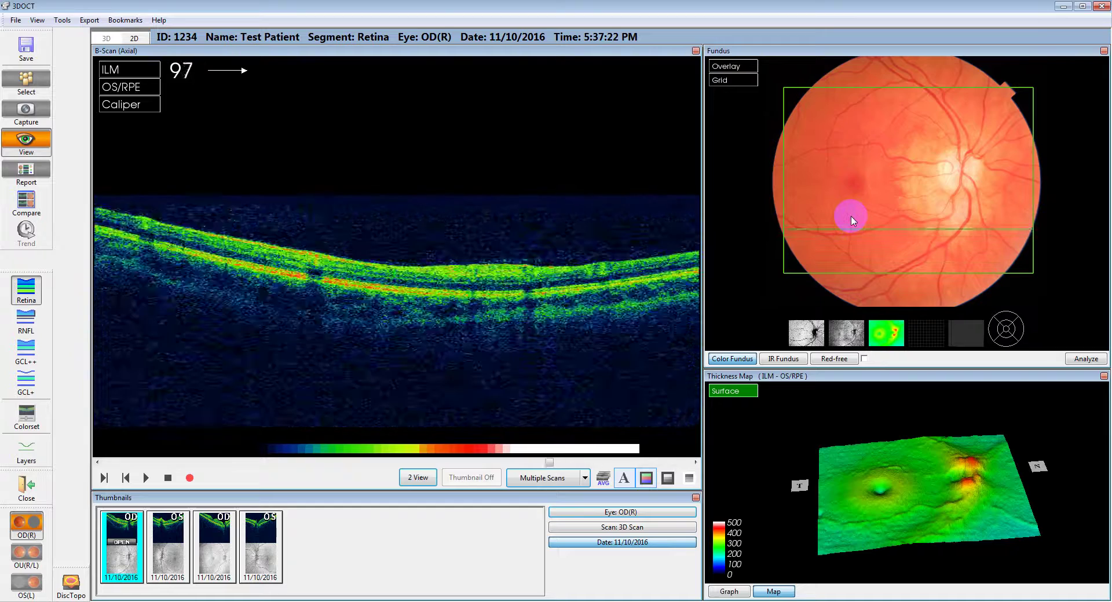
scroll(852, 220, up, 15)
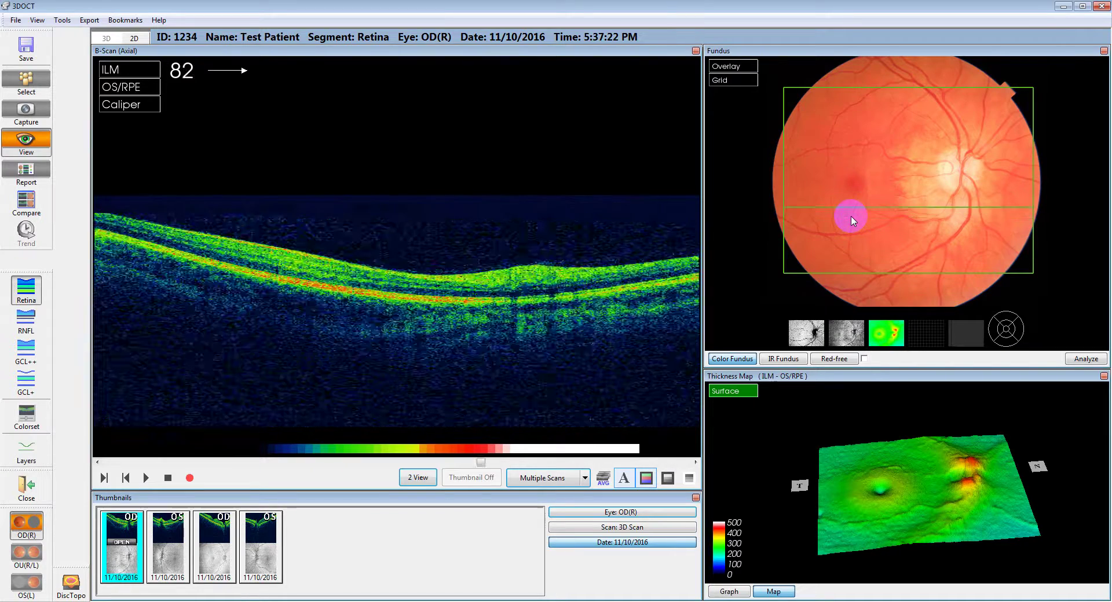
scroll(851, 220, up, 13)
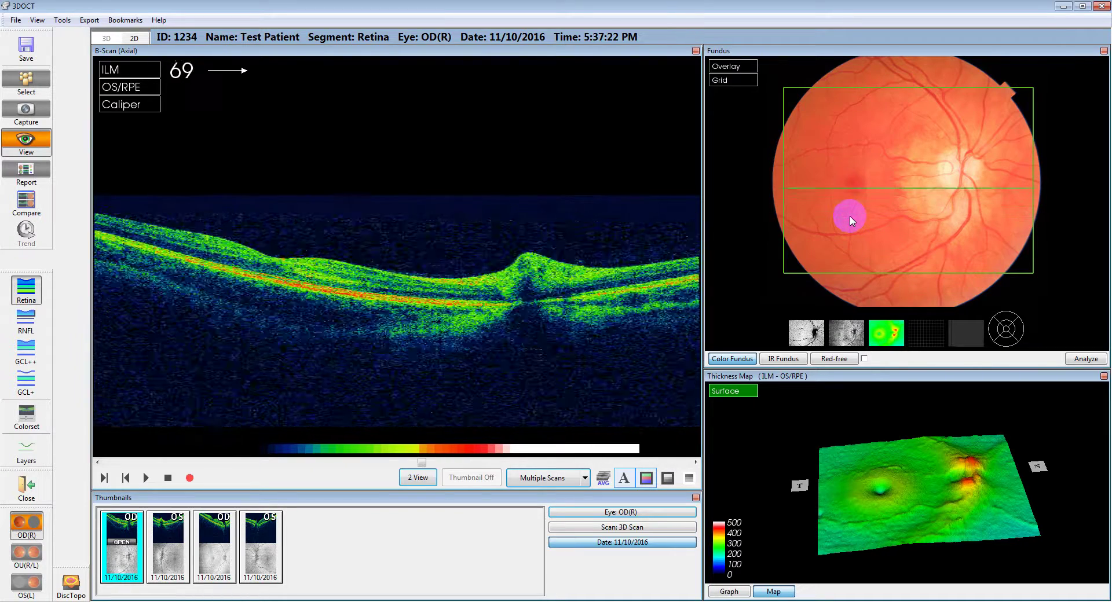
scroll(851, 219, up, 14)
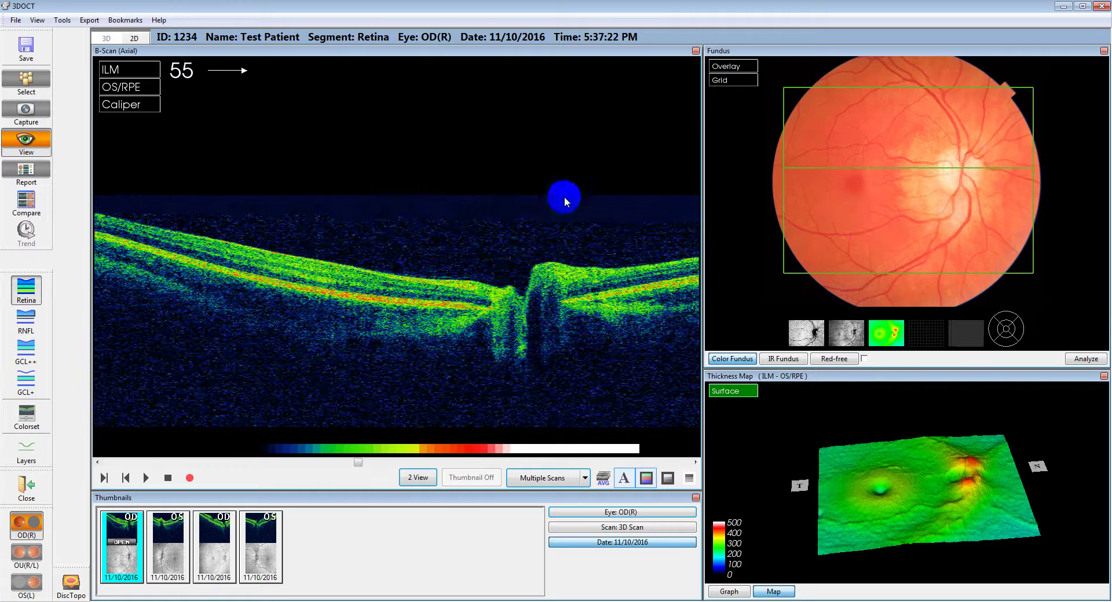
Measure the retinal thickness at several positions across B-scan slice 55, from the temporal side to the optic disc edge.
click(328, 216)
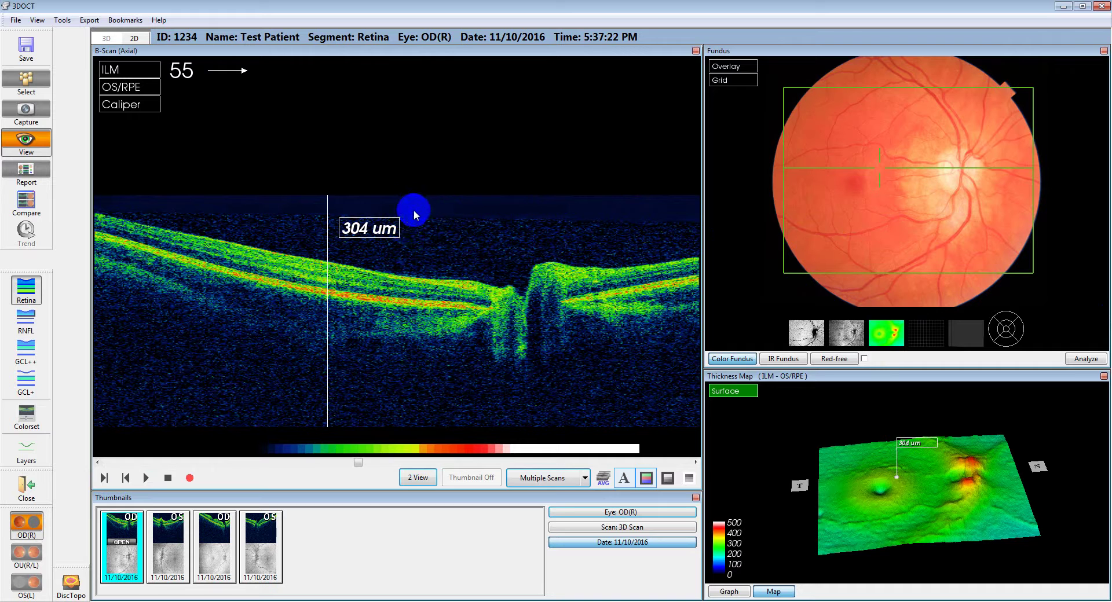
click(282, 197)
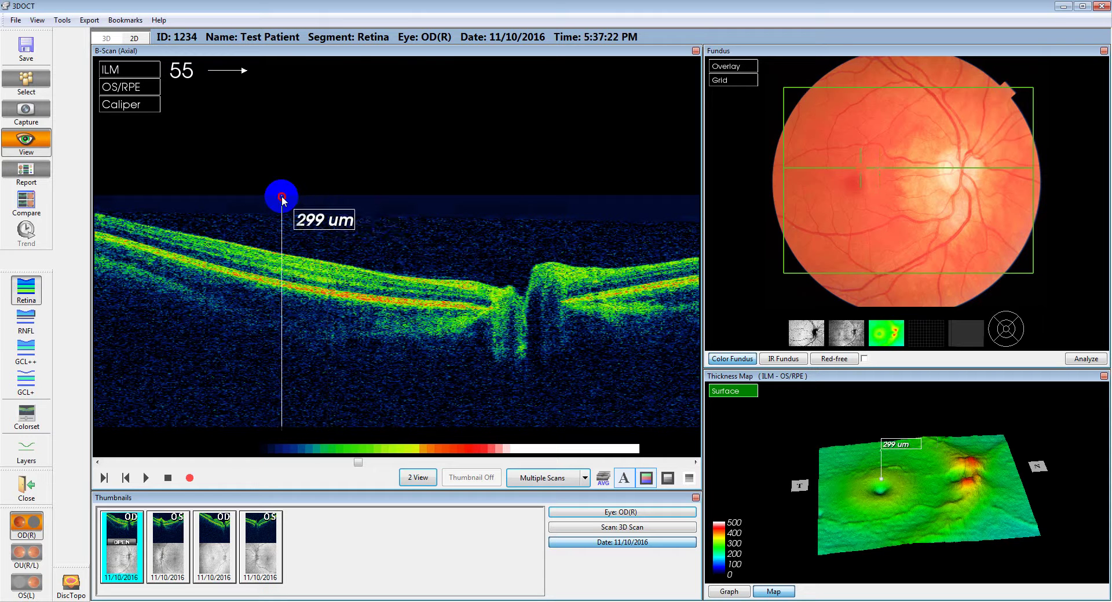
click(252, 199)
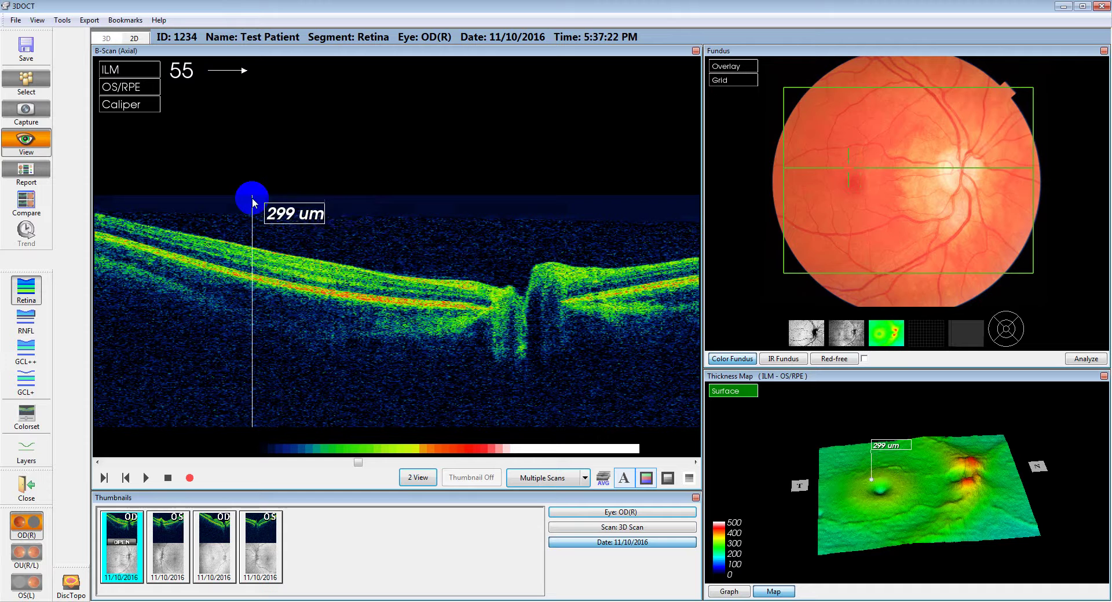
click(359, 201)
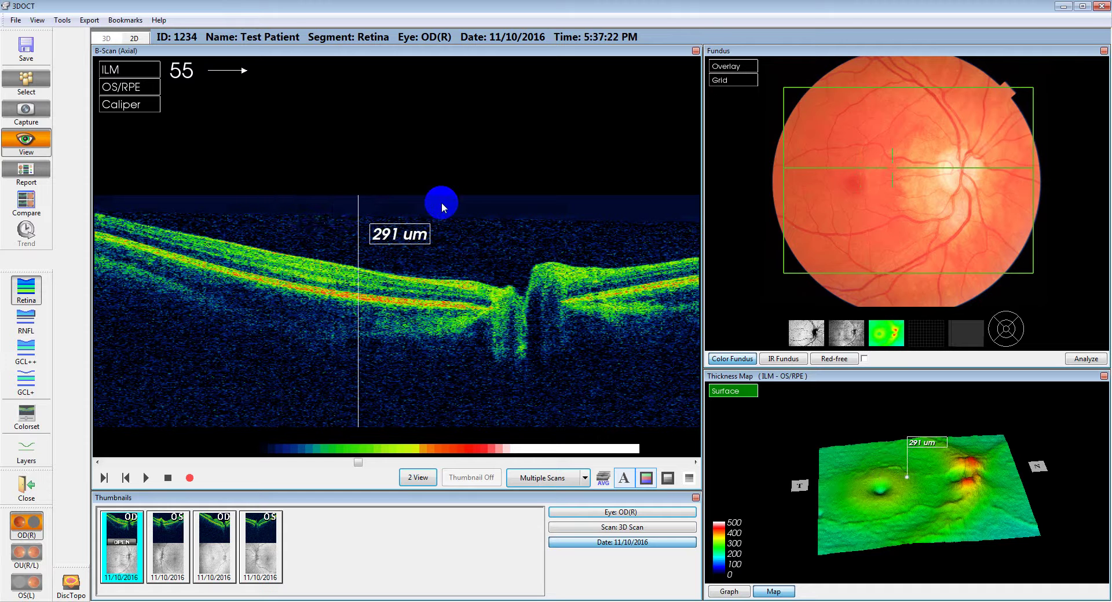
click(444, 200)
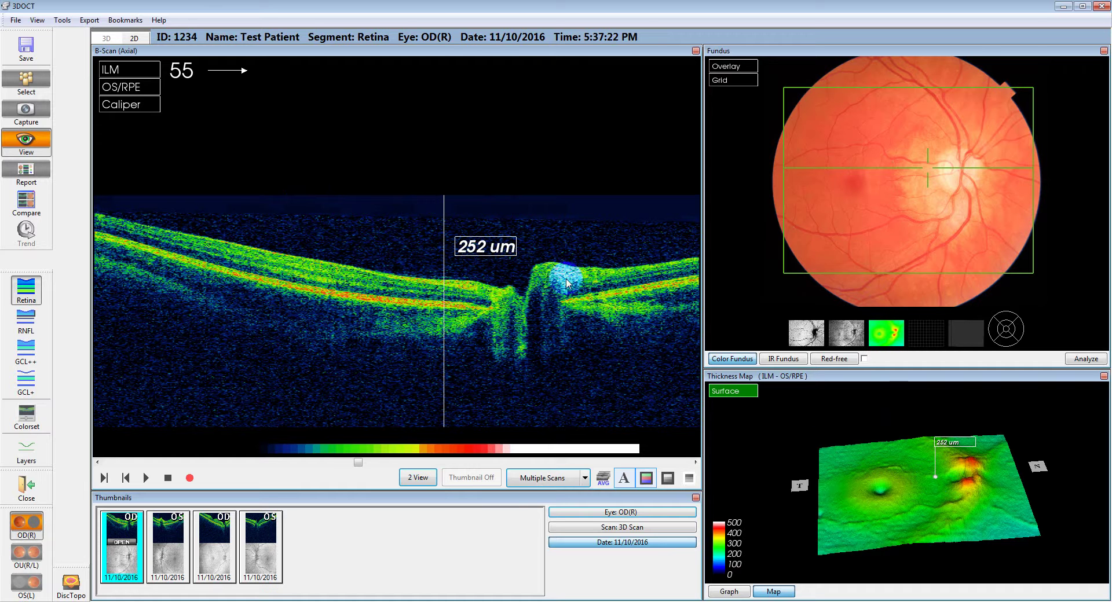
click(543, 199)
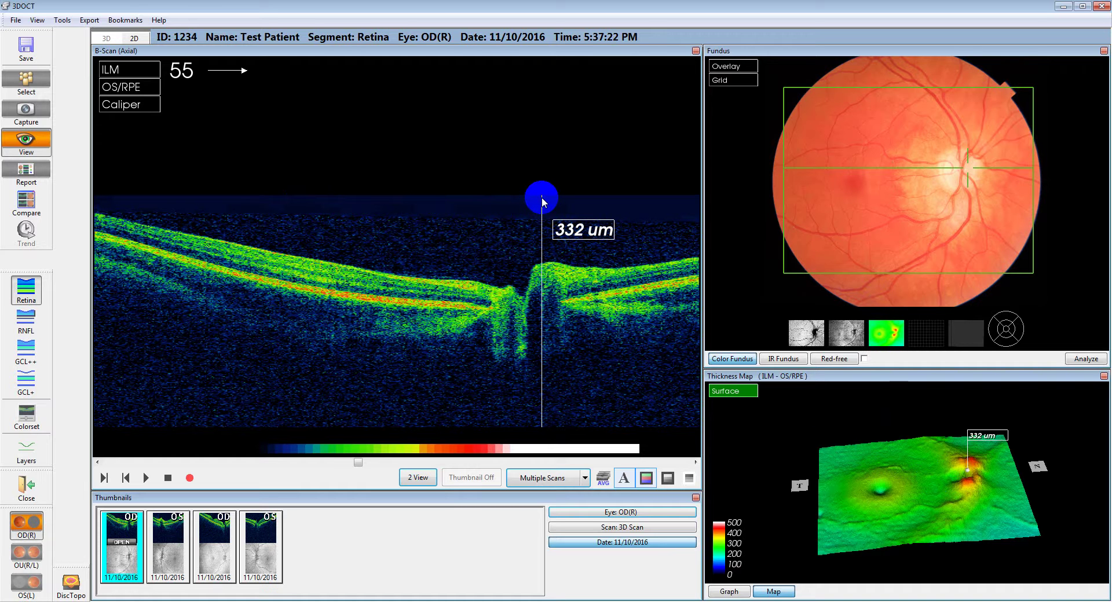
click(261, 214)
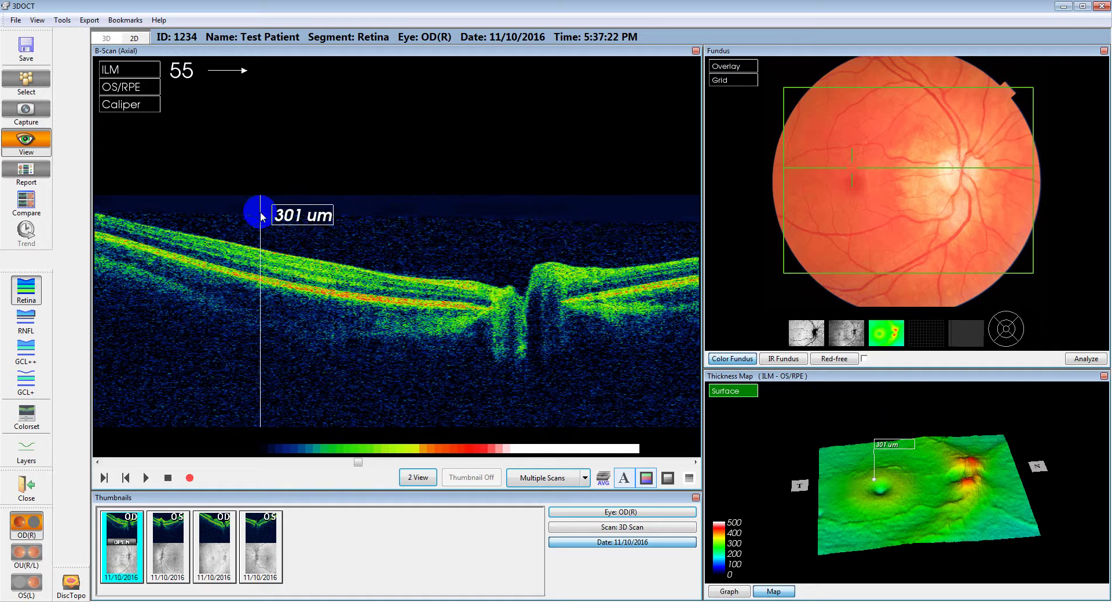
click(209, 219)
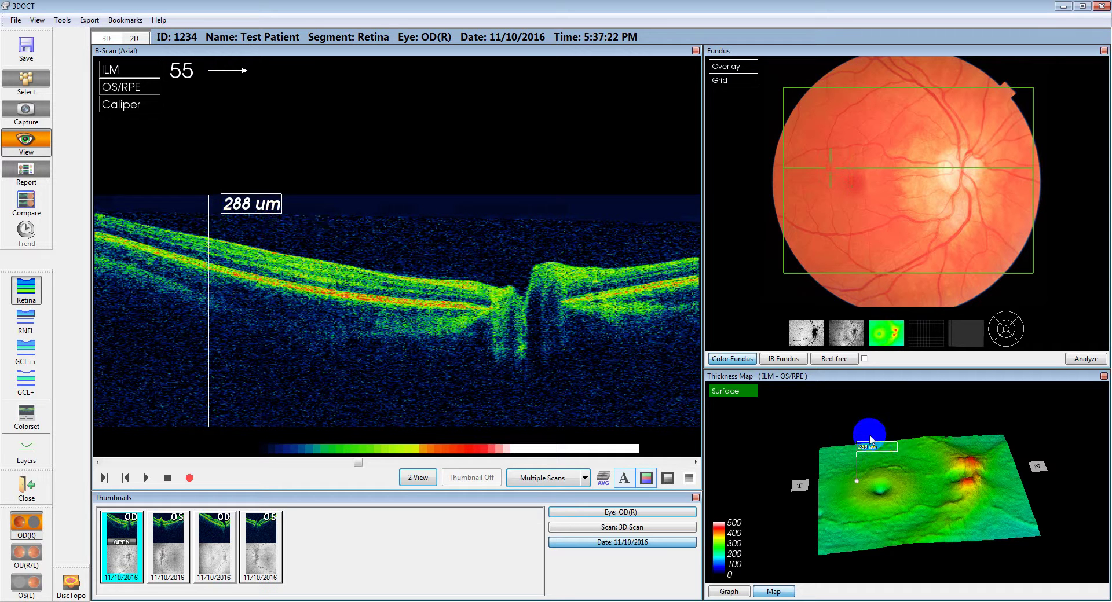
Measure the thickness at three spots on the 3D thickness map around the optic disc and at two positions on B-scan slice 78.
click(925, 448)
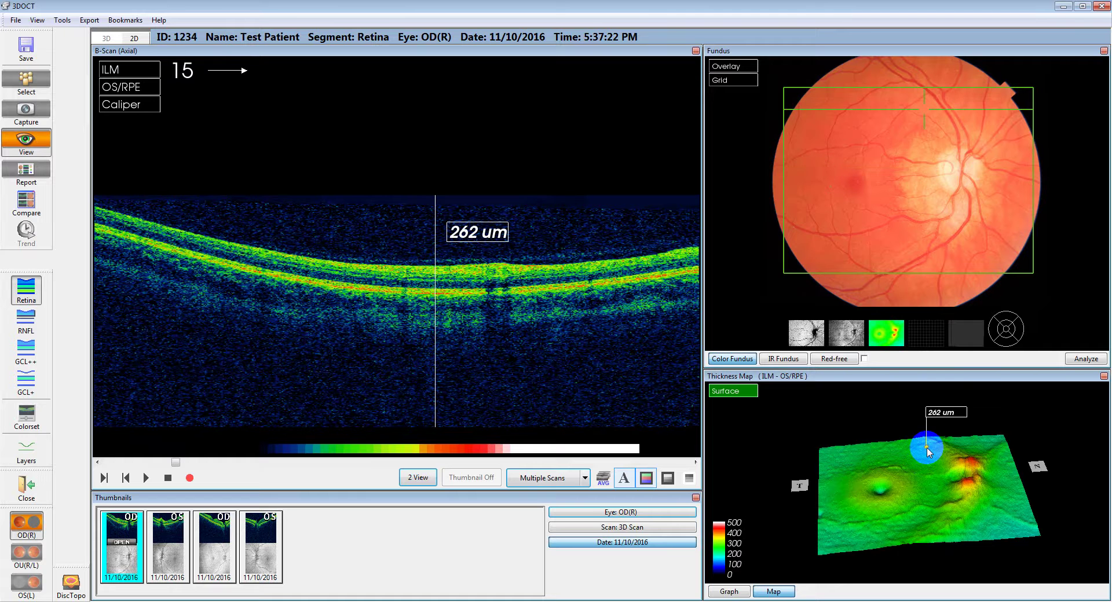
click(955, 460)
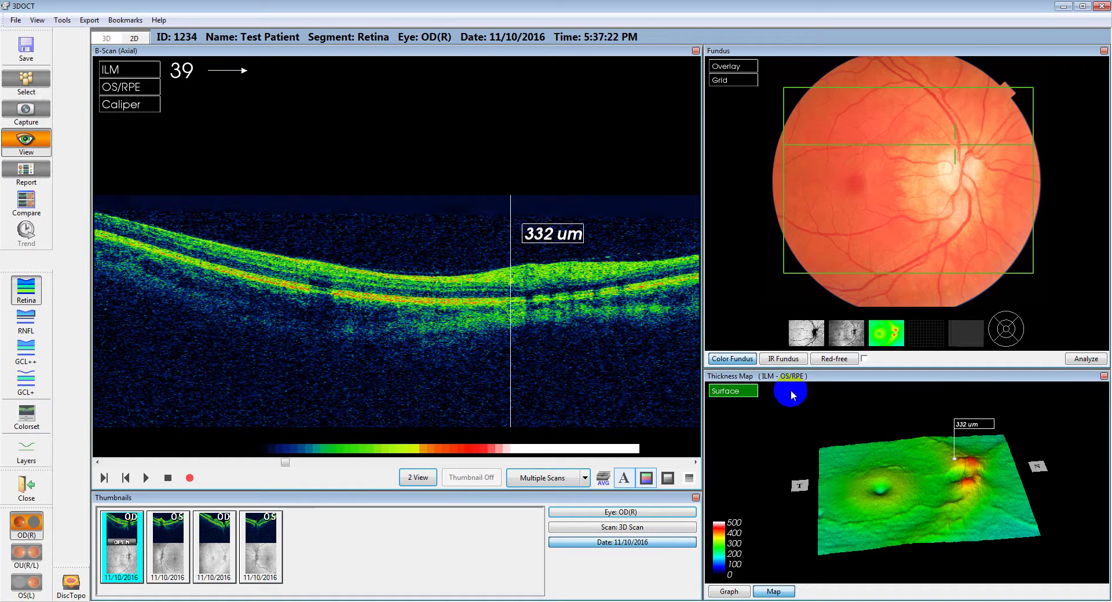
click(1006, 492)
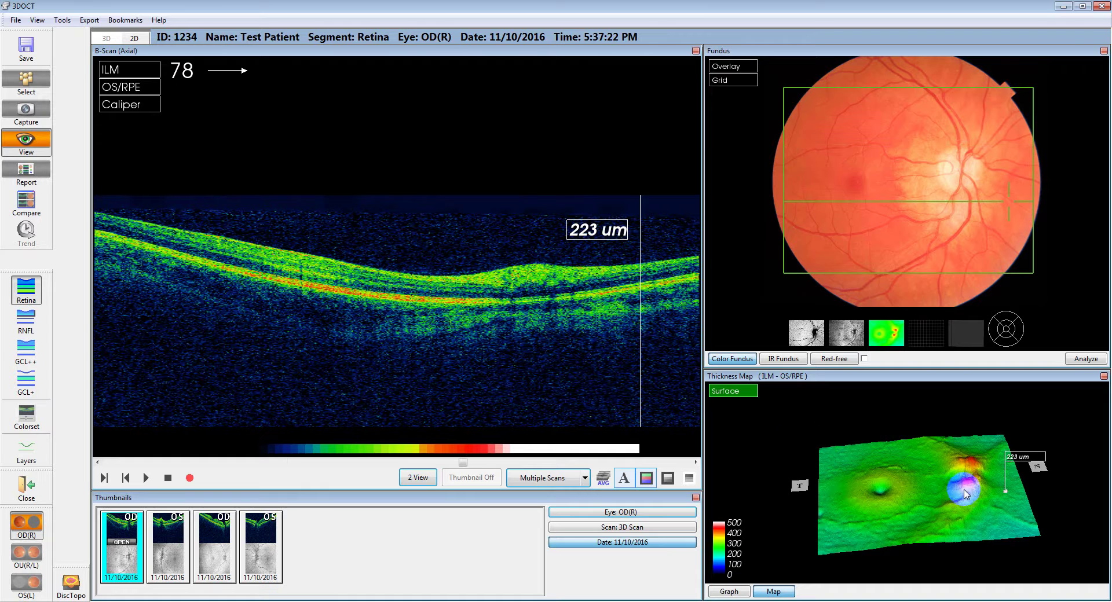
click(305, 200)
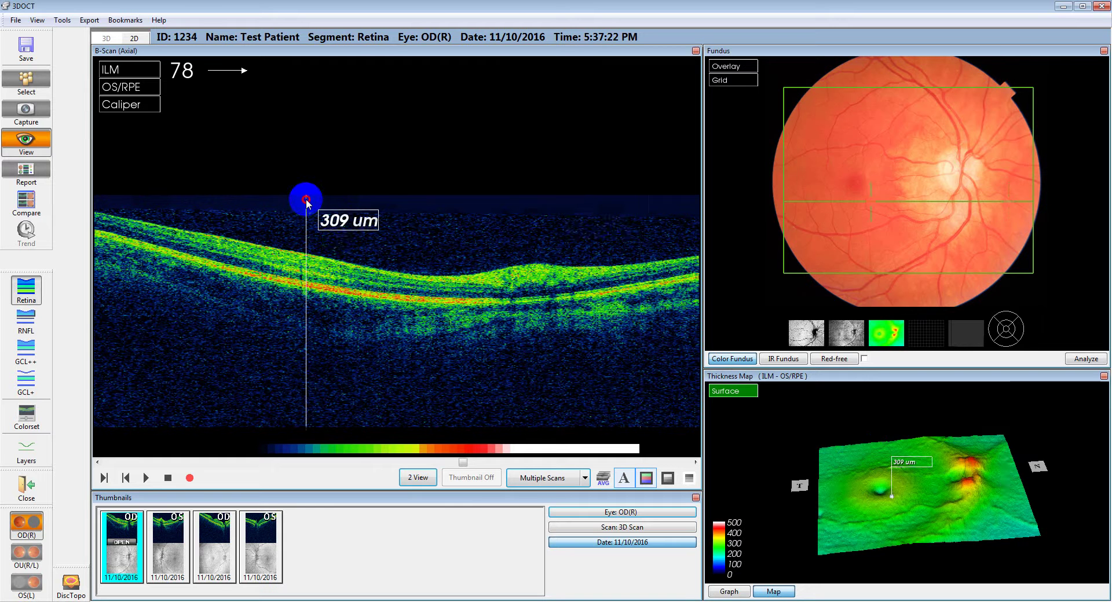
click(600, 203)
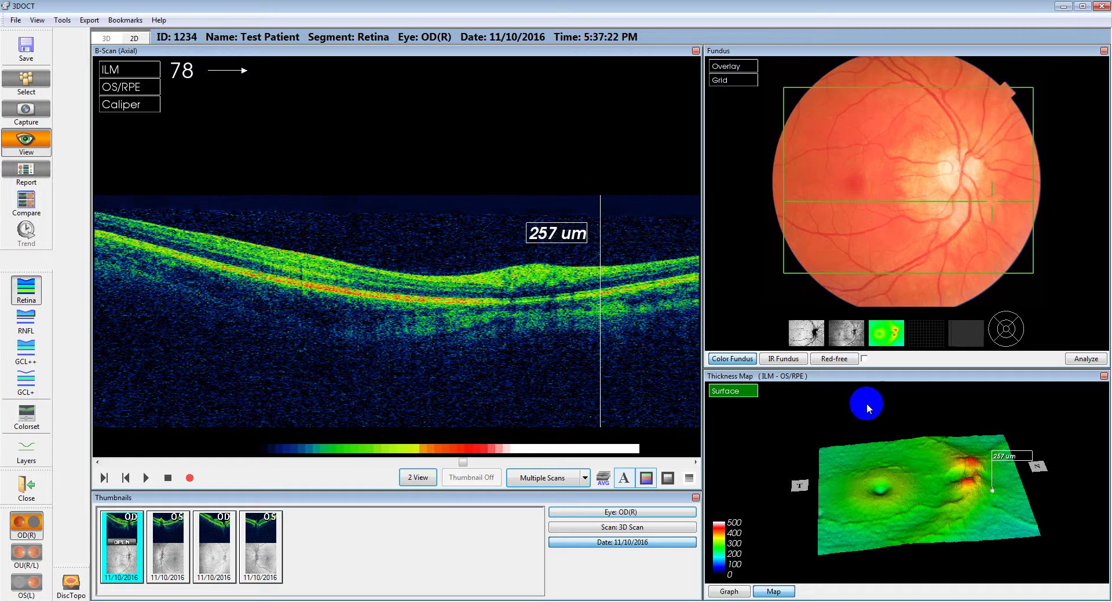
Measure the thickness on the 3D map at the foveal pit and at a spot between the fovea and the optic disc's upper side.
click(878, 444)
click(883, 490)
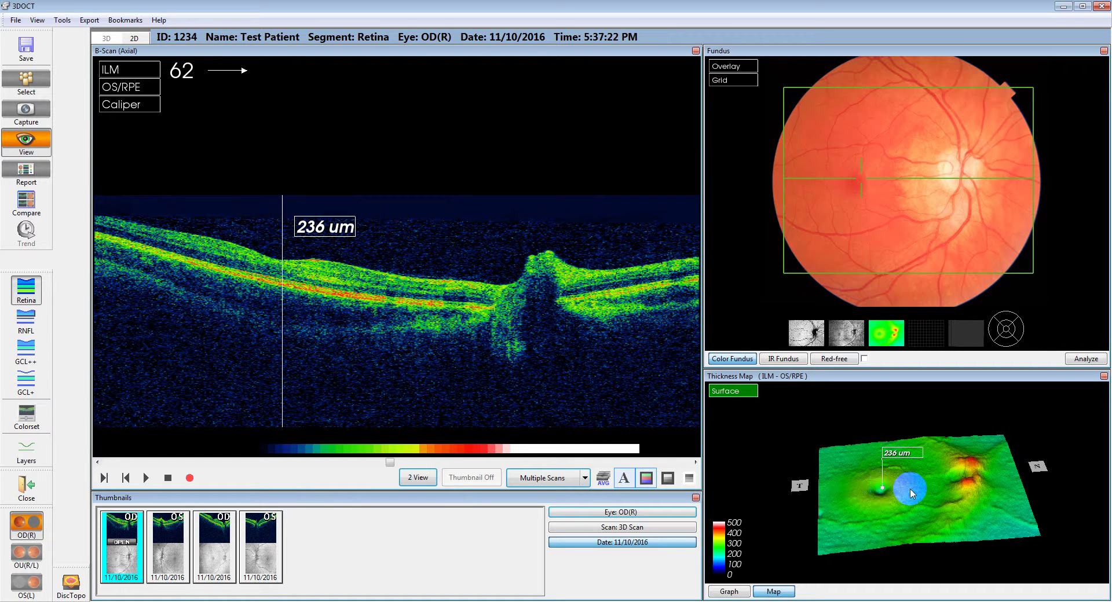
click(931, 460)
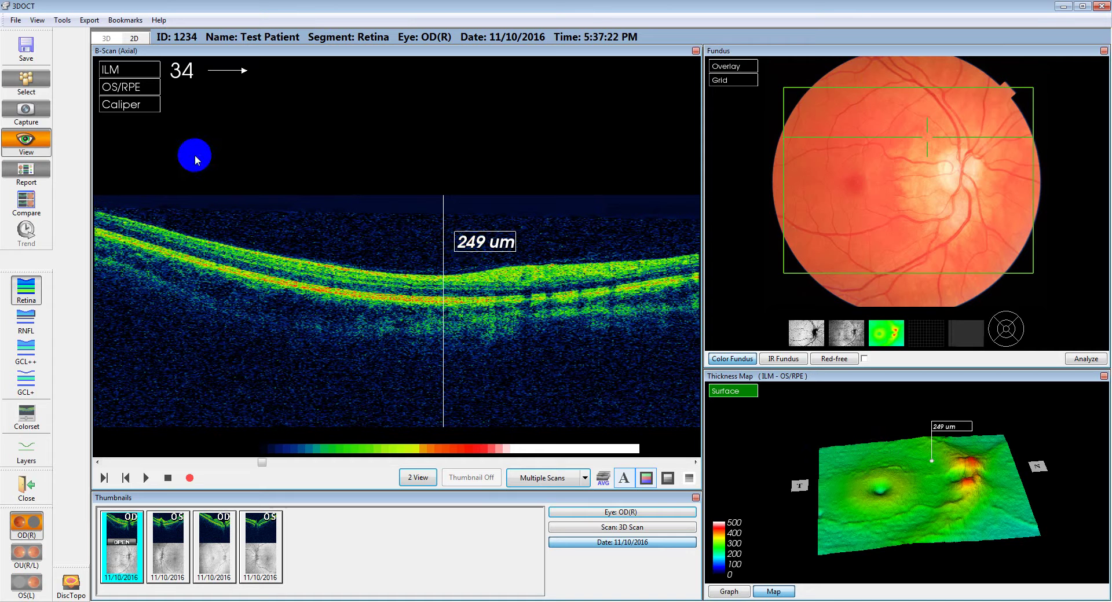
Show the ILM boundary line on B-scan slice 34 and toggle the OS/RPE line on and off.
click(139, 72)
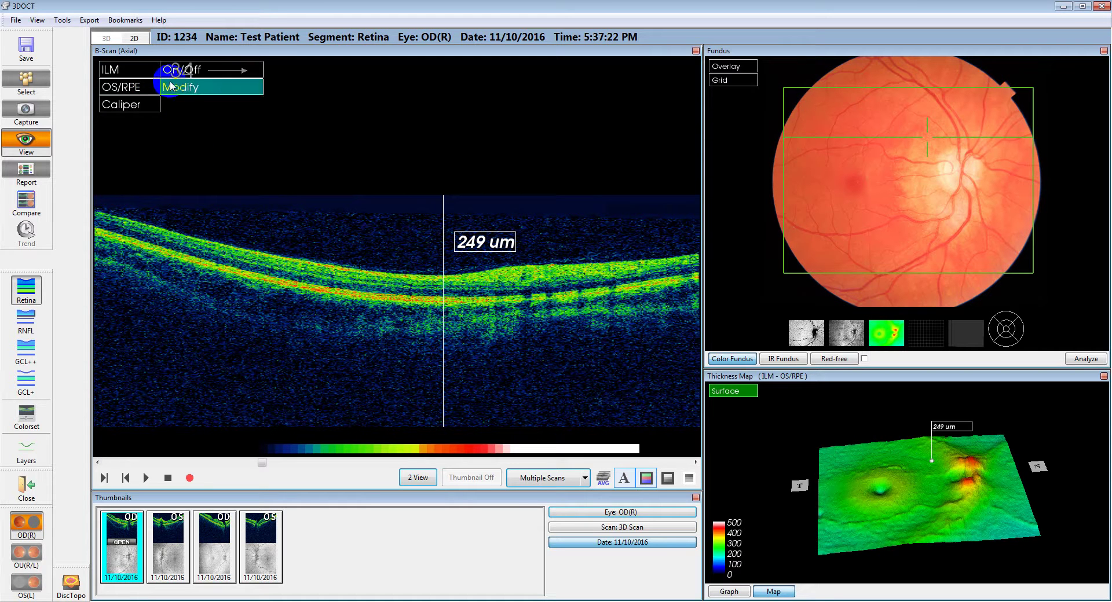
click(175, 71)
click(145, 72)
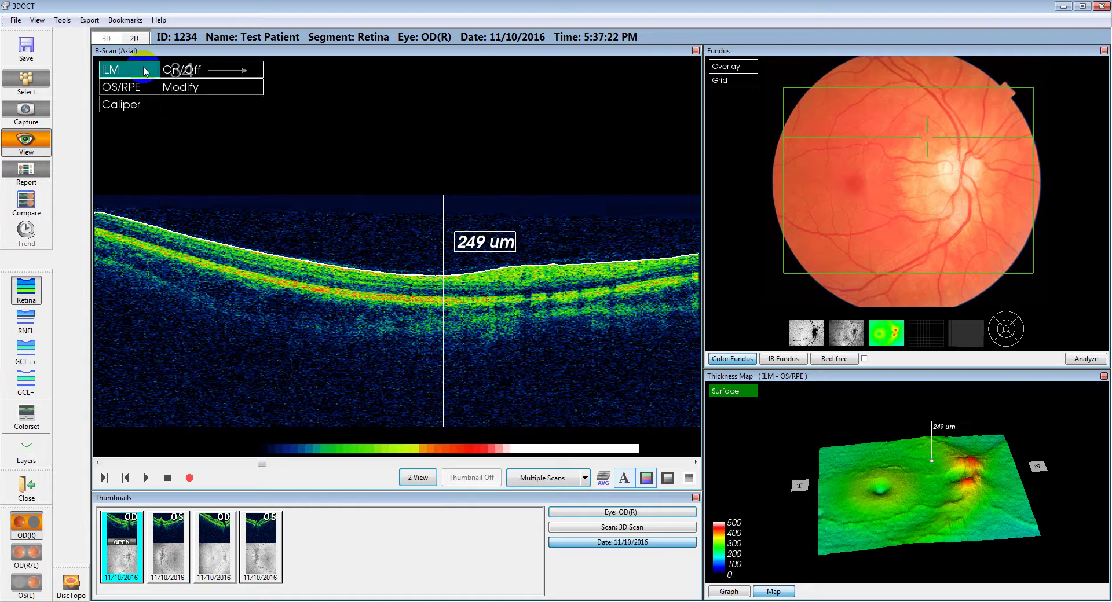
click(157, 88)
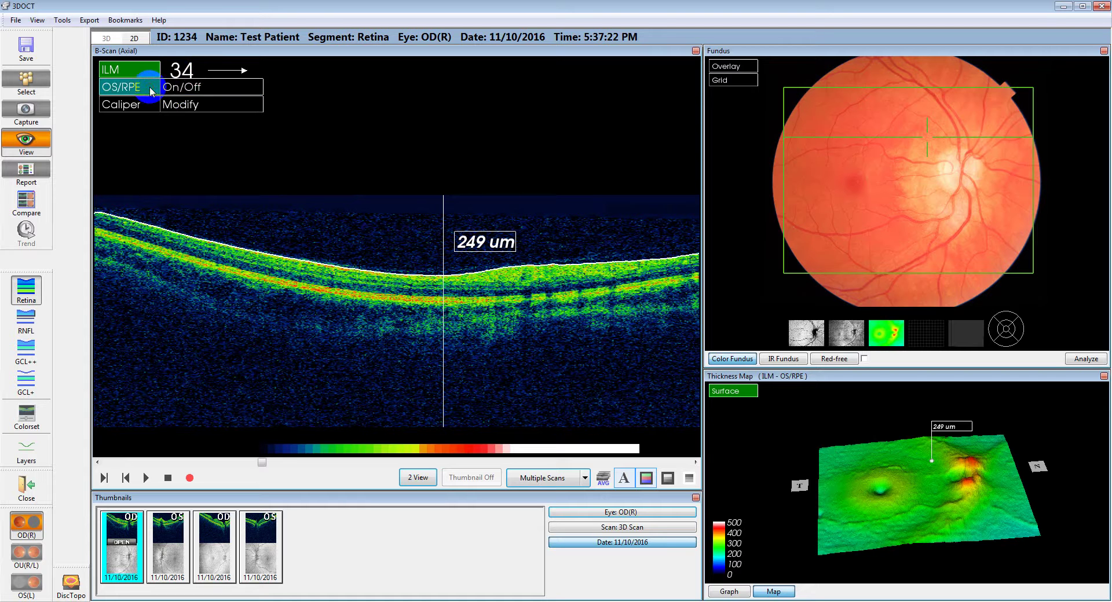
click(173, 92)
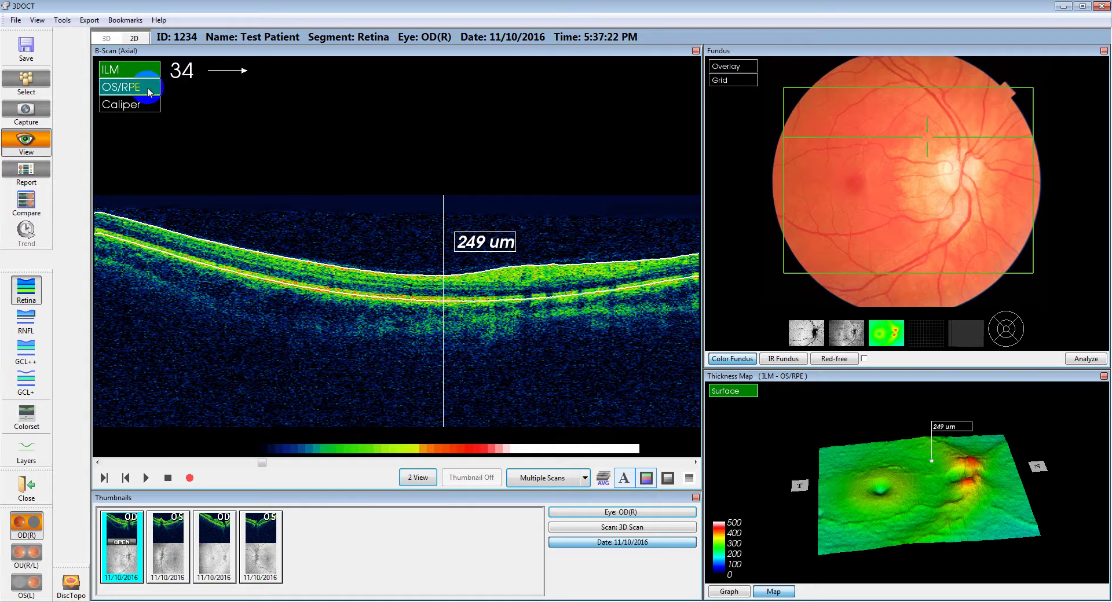
click(149, 88)
click(179, 88)
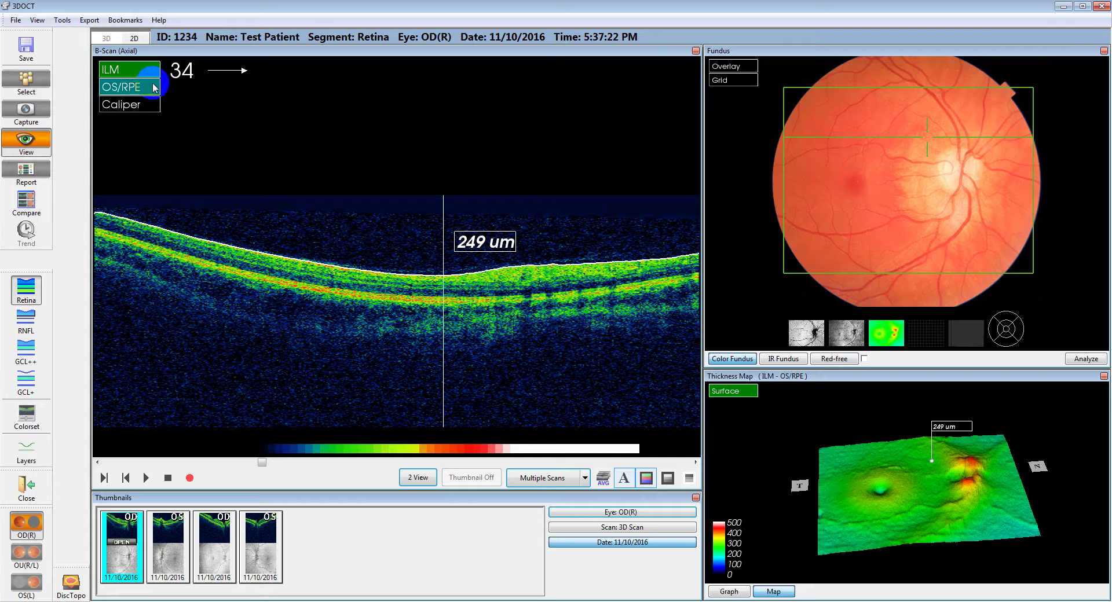
mouse_move(154, 102)
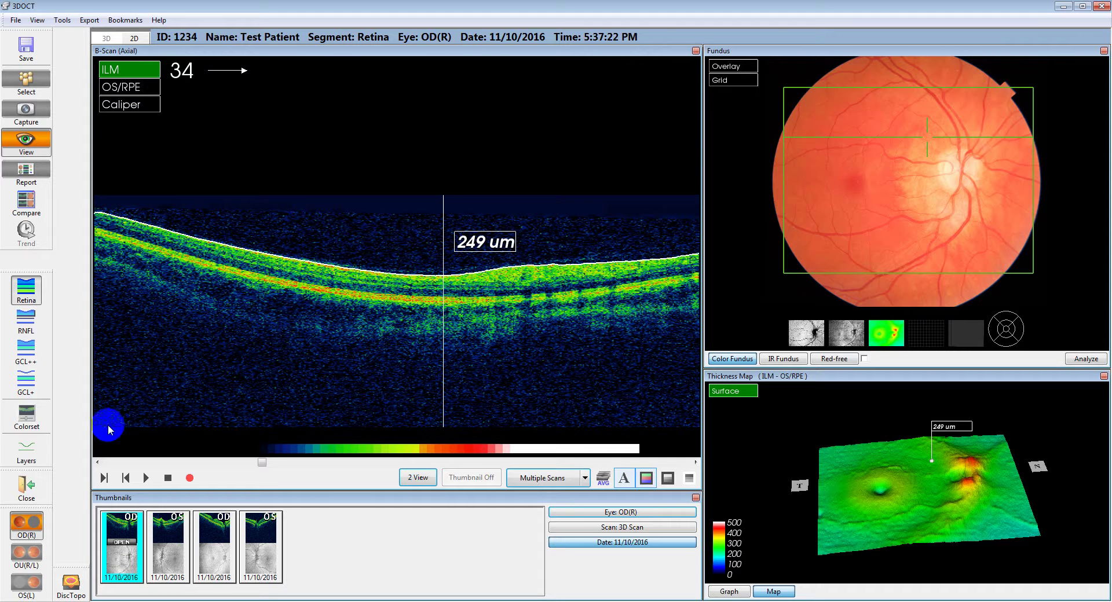
Reload the Retina segmentation with all its layer lines shown and move back to B-scan slice 38.
click(33, 288)
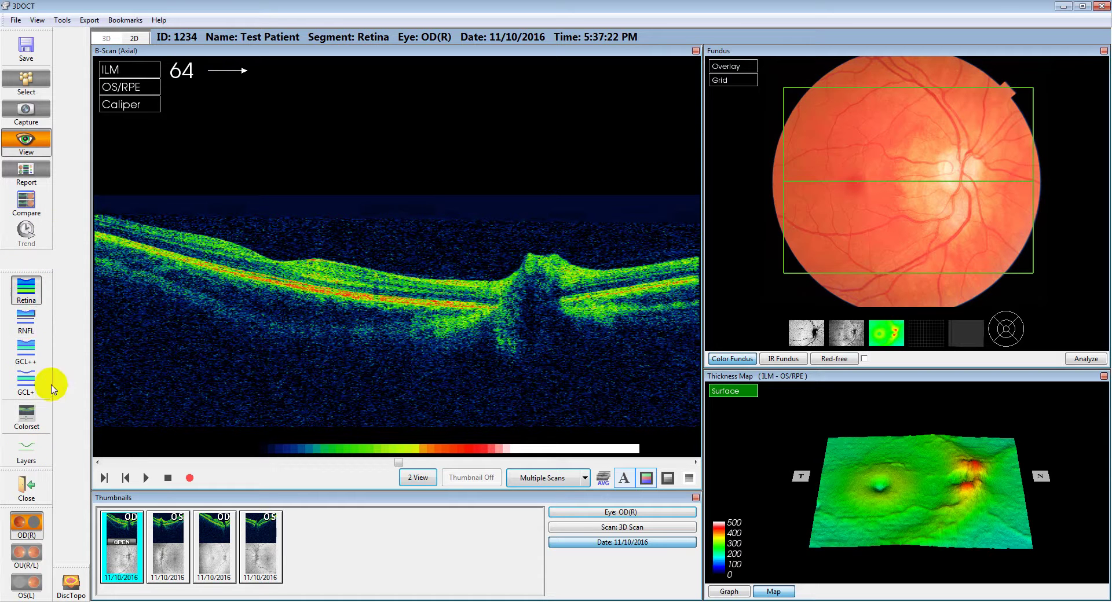
click(29, 449)
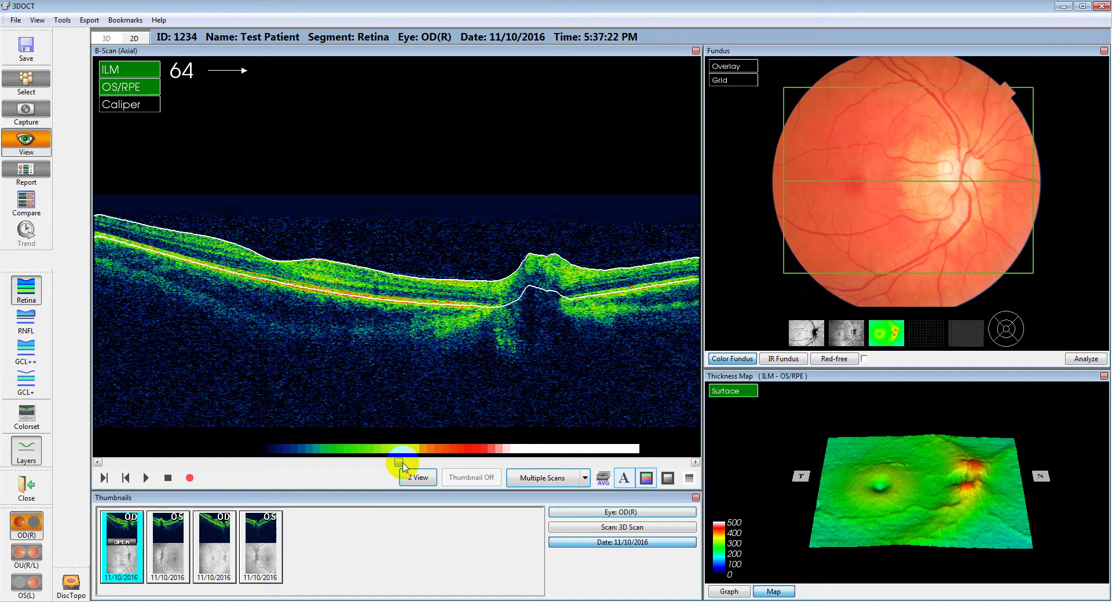
mouse_move(404, 467)
mouse_down()
mouse_move(236, 461)
mouse_move(384, 471)
mouse_move(678, 464)
mouse_move(528, 477)
mouse_move(449, 458)
mouse_move(383, 461)
mouse_move(395, 460)
mouse_up()
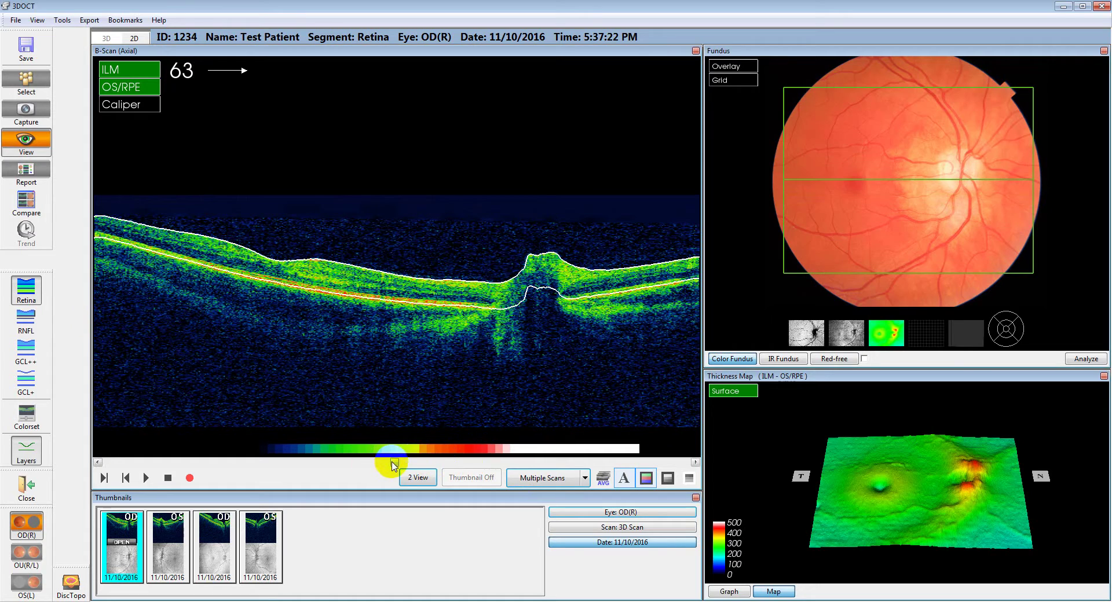
drag(394, 465, 280, 458)
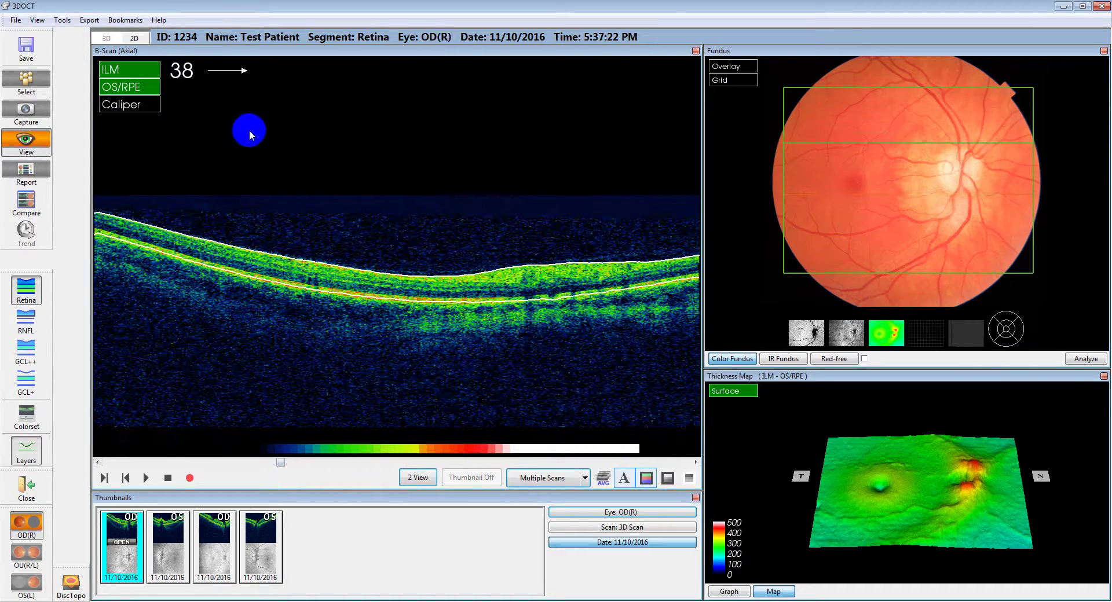
Hide all layer lines on B-scan slice 38 and show them again.
click(27, 447)
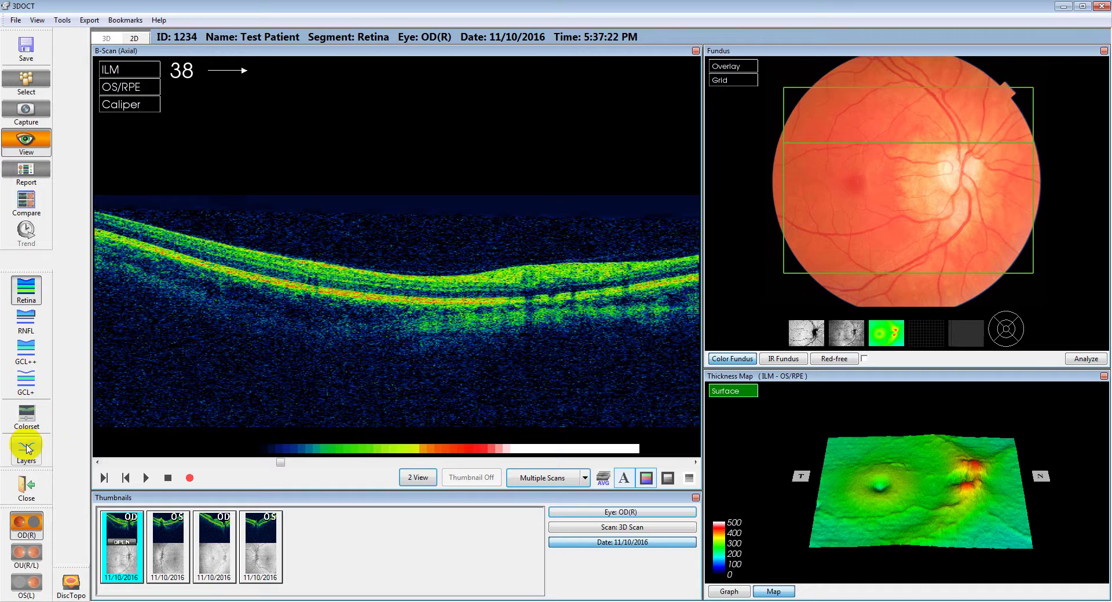
click(220, 301)
click(22, 447)
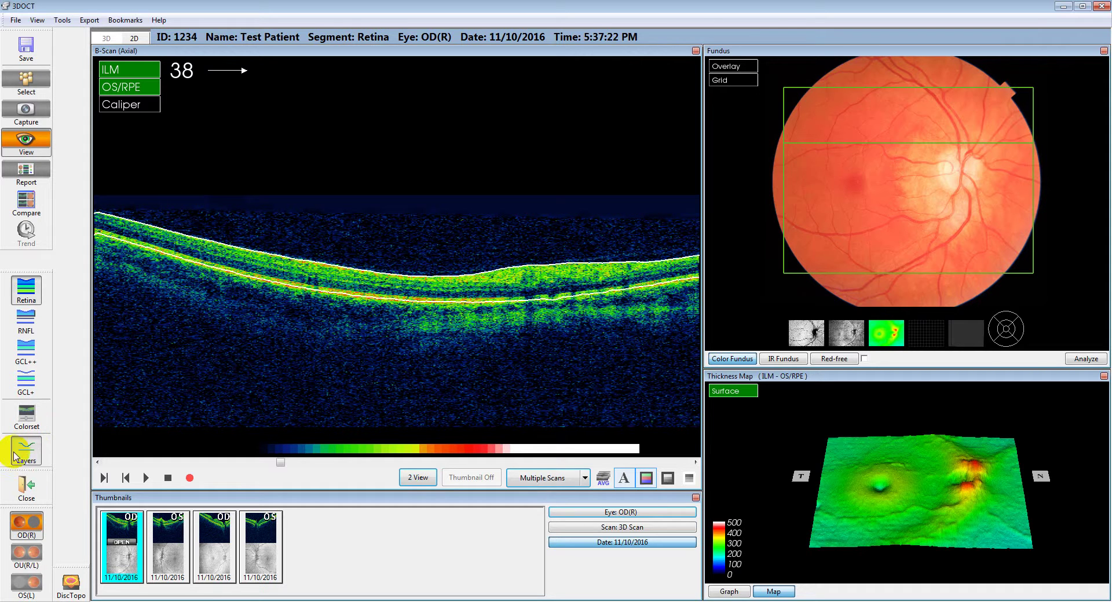
Switch the segmentation to RNFL, rotate its 3D thickness map slightly, and move to B-scan slice 74.
click(21, 350)
click(20, 331)
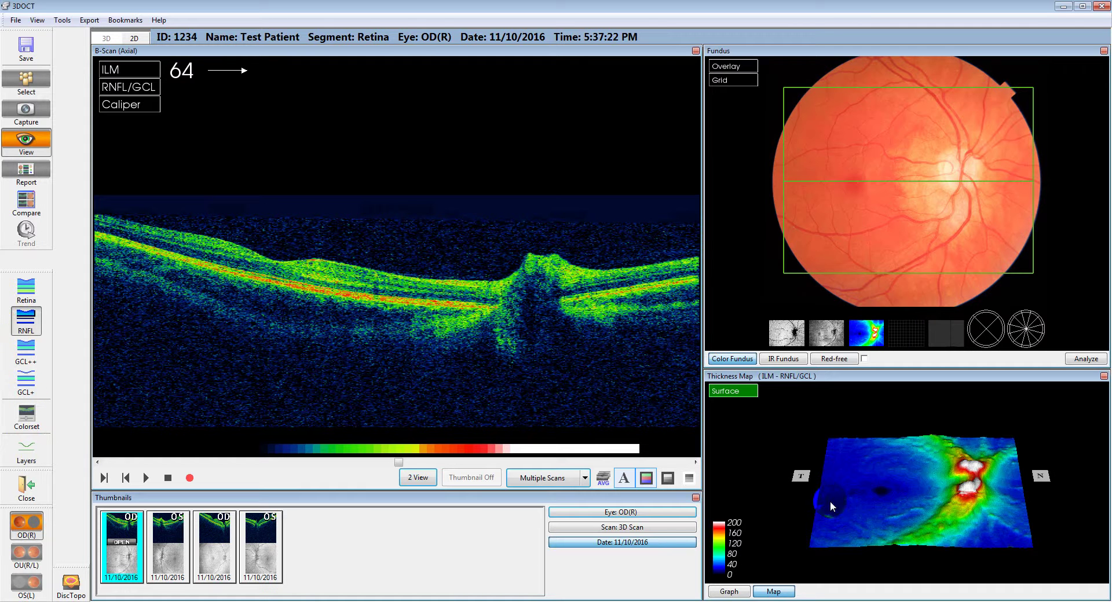
mouse_move(830, 501)
mouse_down()
mouse_move(838, 496)
mouse_move(841, 509)
mouse_up()
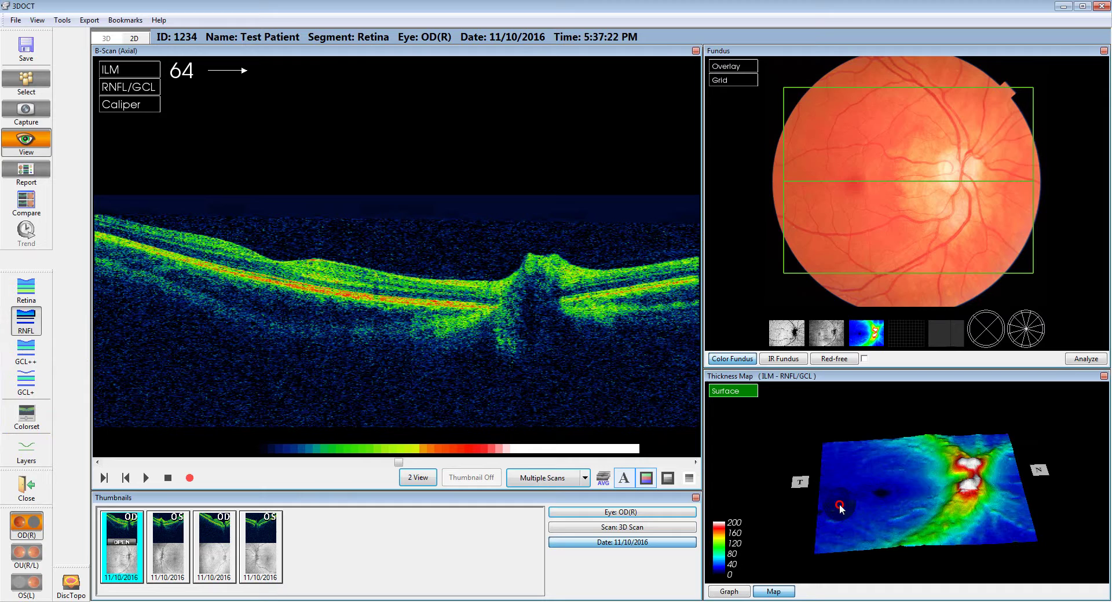
drag(843, 235, 843, 229)
scroll(843, 230, down, 14)
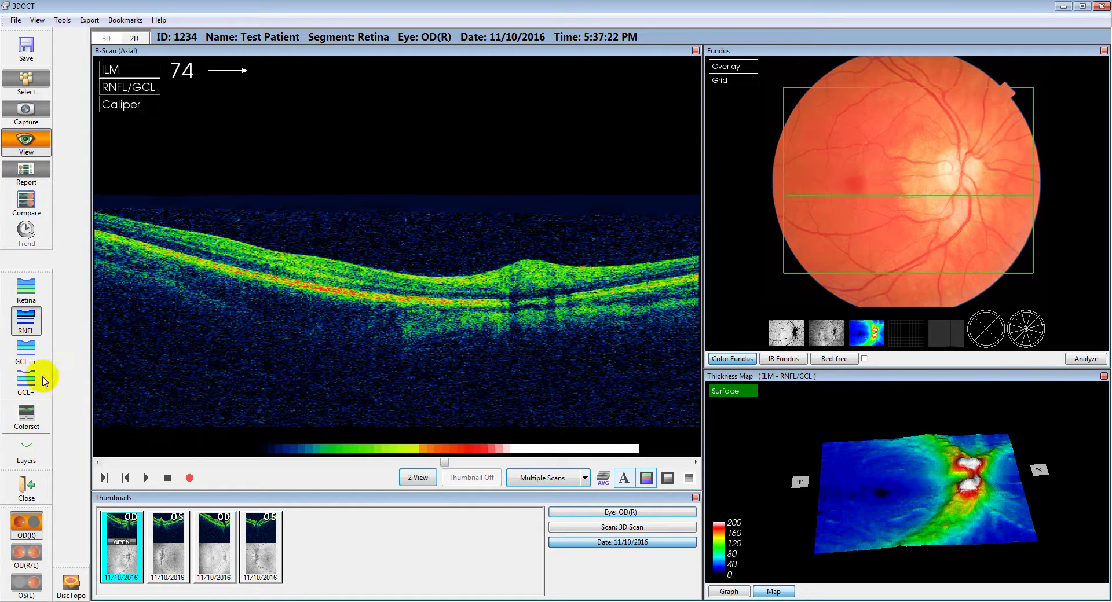
Alternate between the GCL++ and RNFL segmentations, ending on GCL++, and rotate the GCL++ thickness map.
click(26, 349)
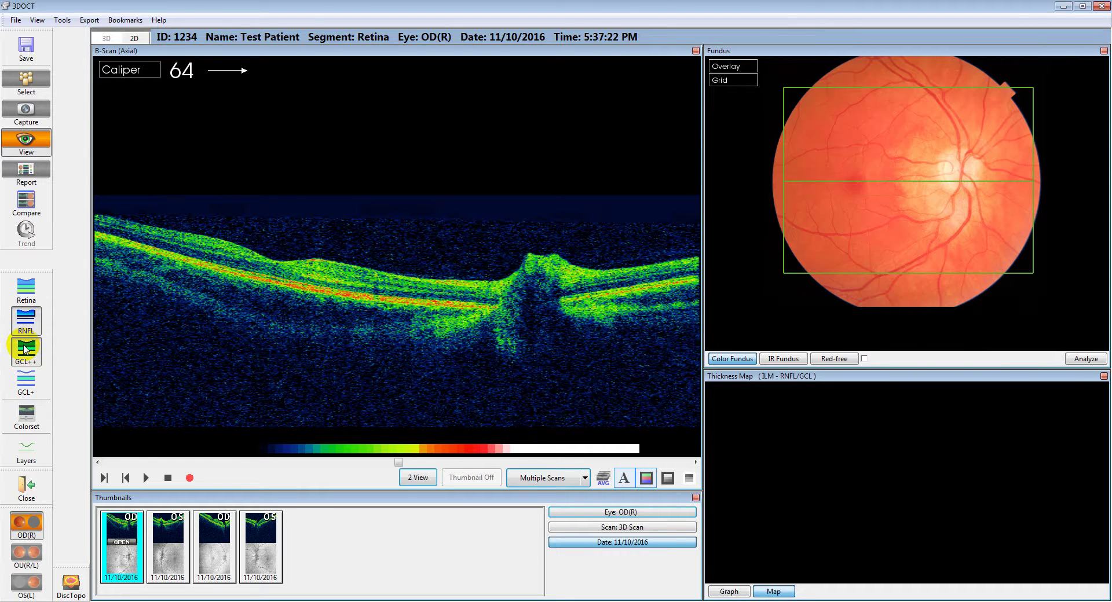
click(25, 325)
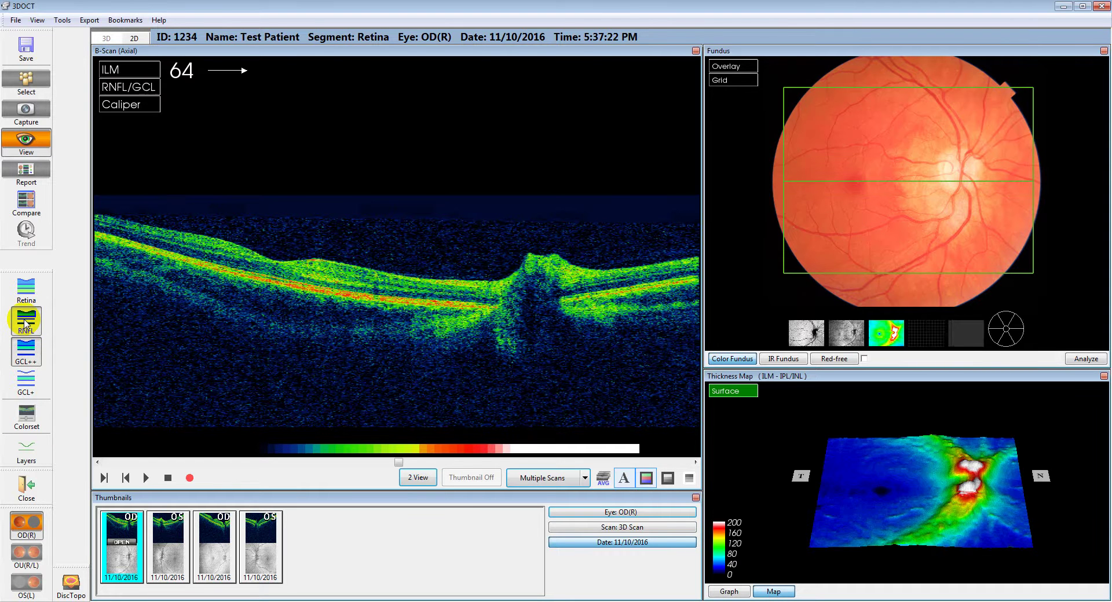
click(32, 359)
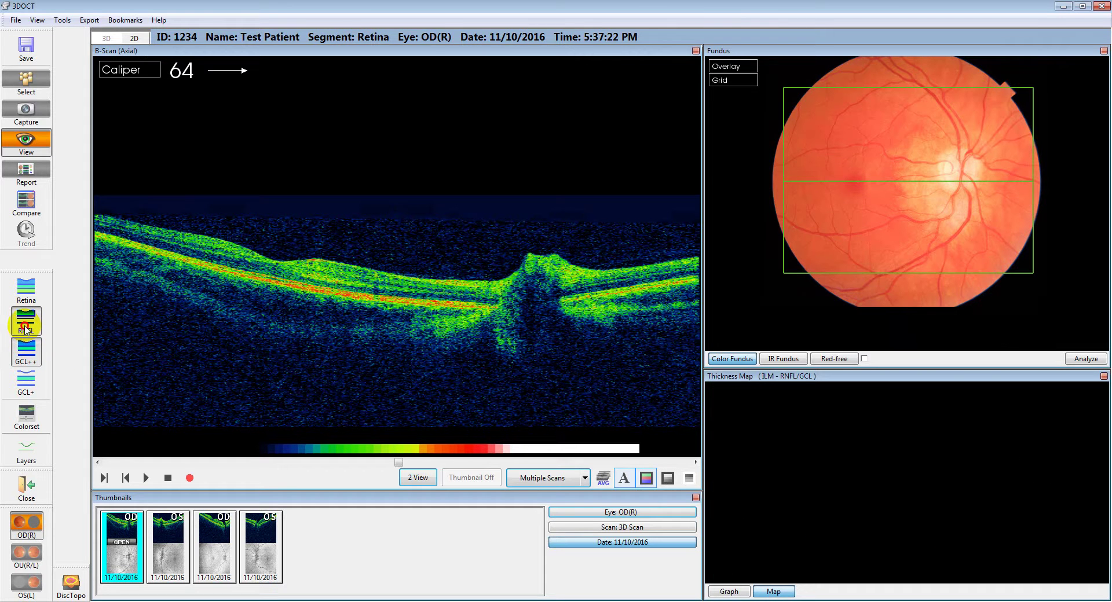
click(26, 328)
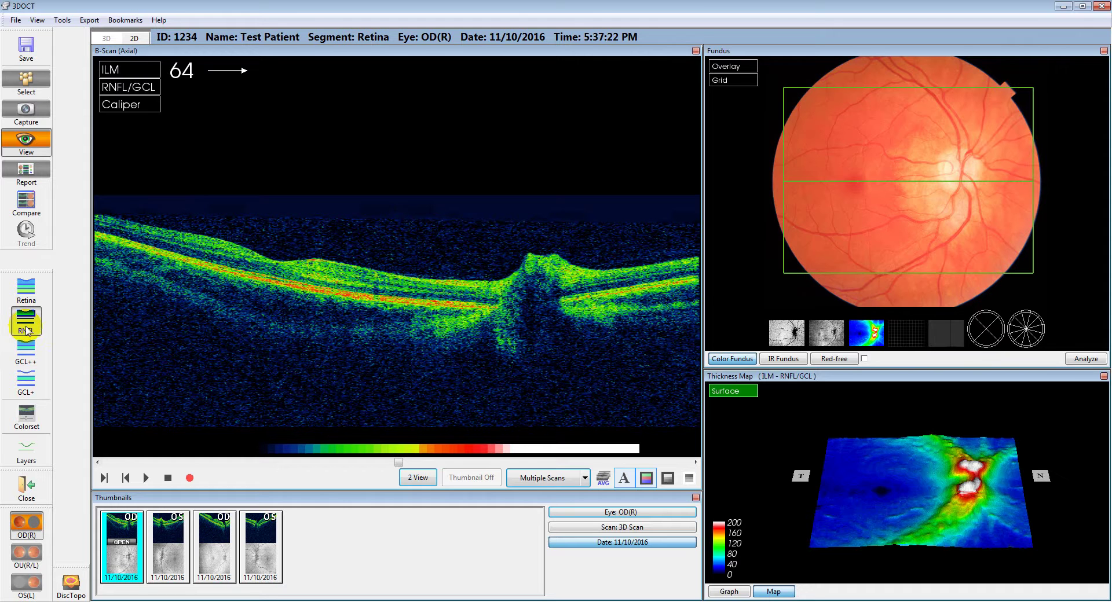
click(20, 359)
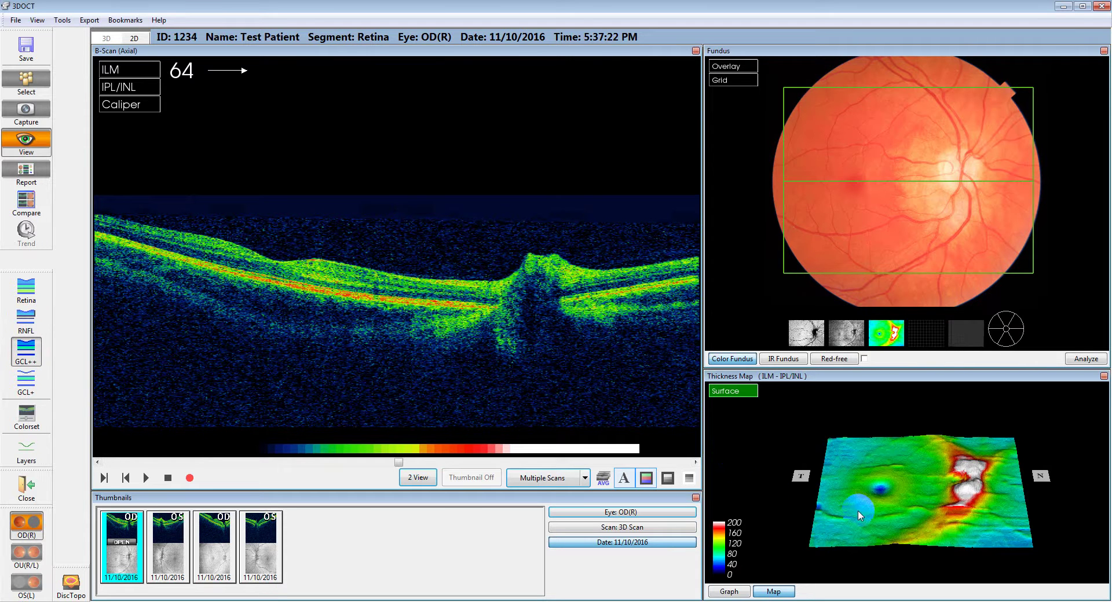
mouse_move(857, 510)
mouse_down()
mouse_move(863, 485)
mouse_move(876, 508)
mouse_up()
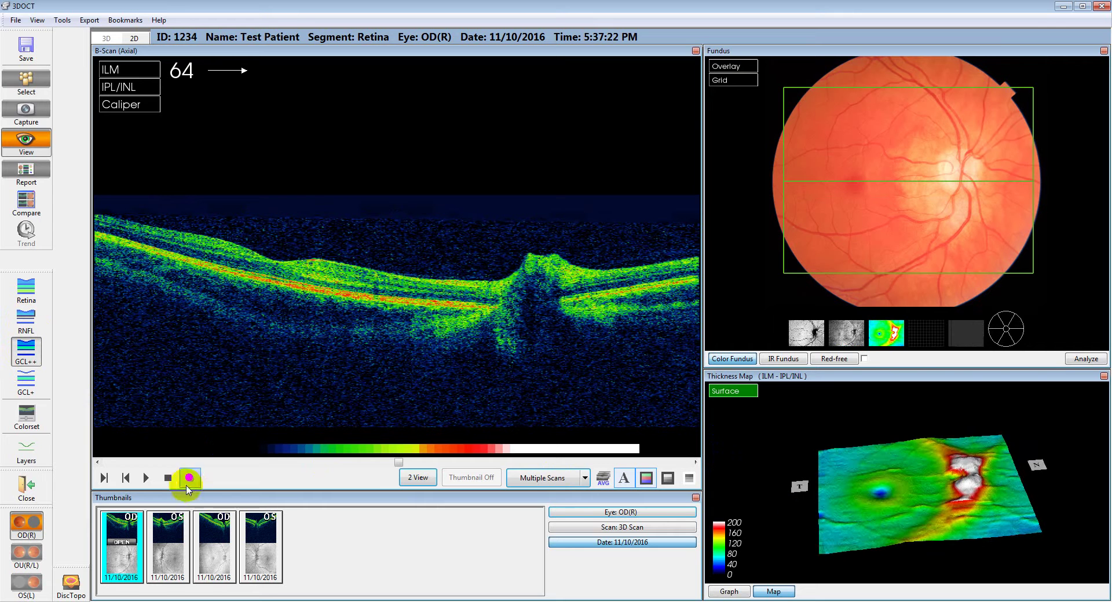
View the GCL+ thickness map at a flatter tilt, and return to the Retina segmentation with its map tilted likewise.
click(22, 391)
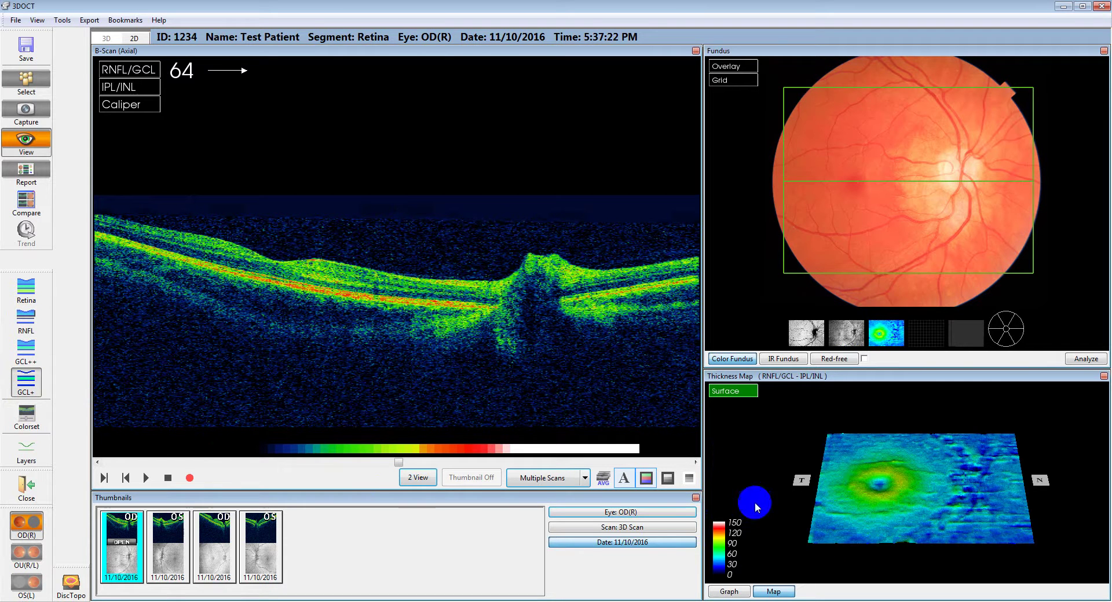
drag(848, 521, 883, 505)
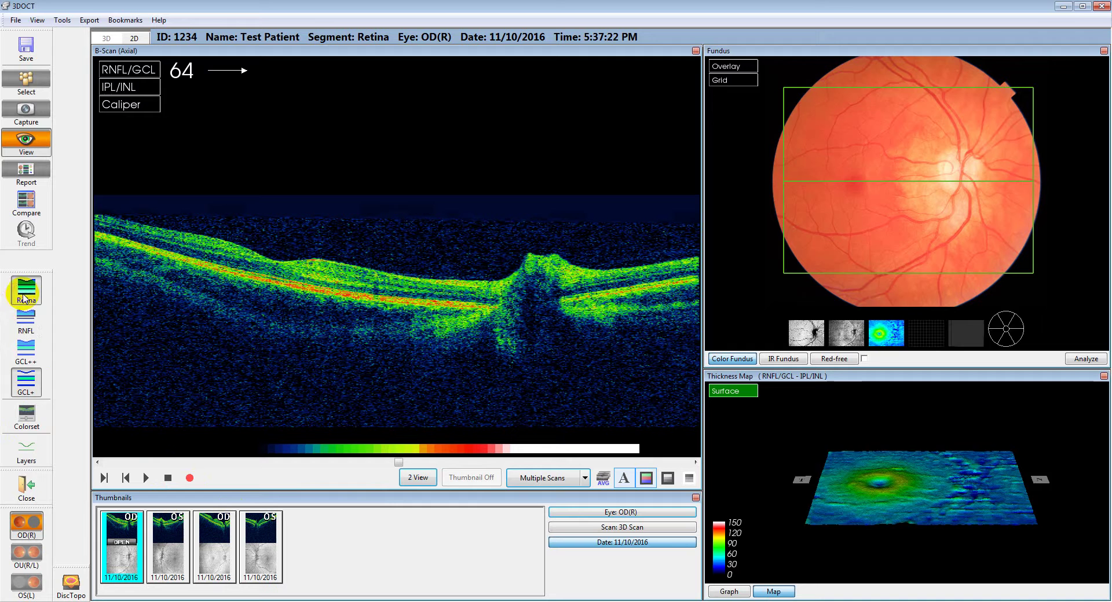
click(24, 297)
mouse_move(855, 525)
mouse_down()
mouse_move(844, 496)
mouse_move(842, 513)
mouse_up()
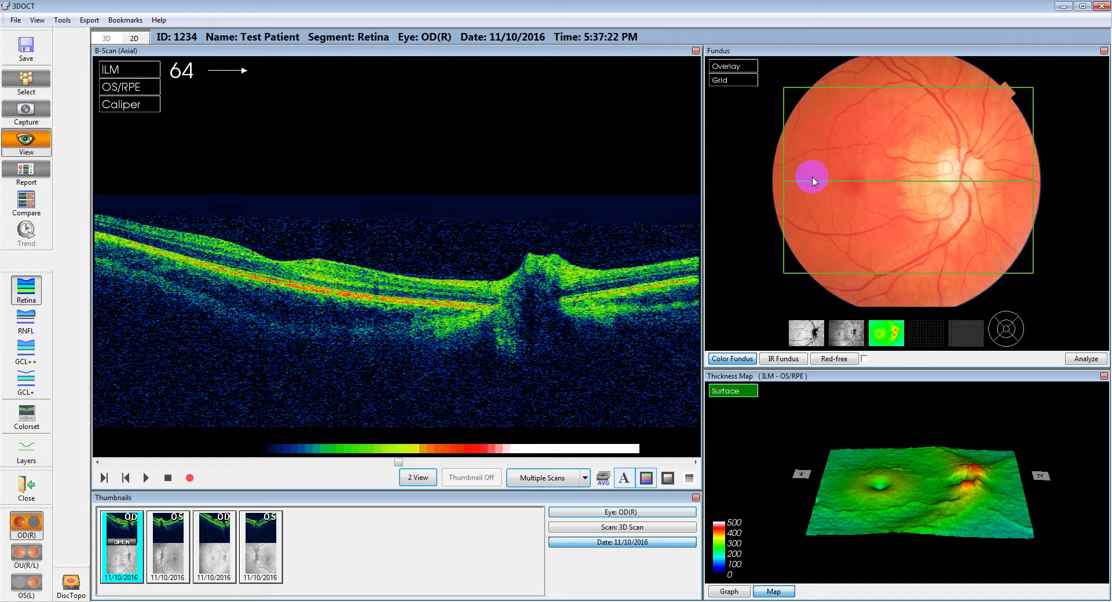
Save the changes to the OD(R) scan and open its 3D Wide Report.
click(26, 172)
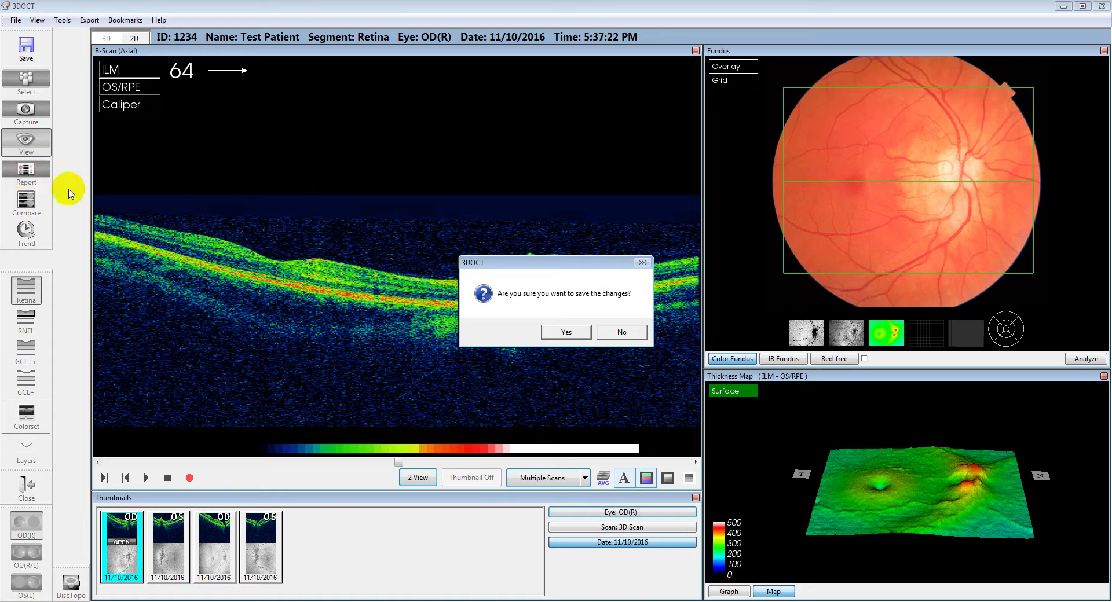
click(566, 329)
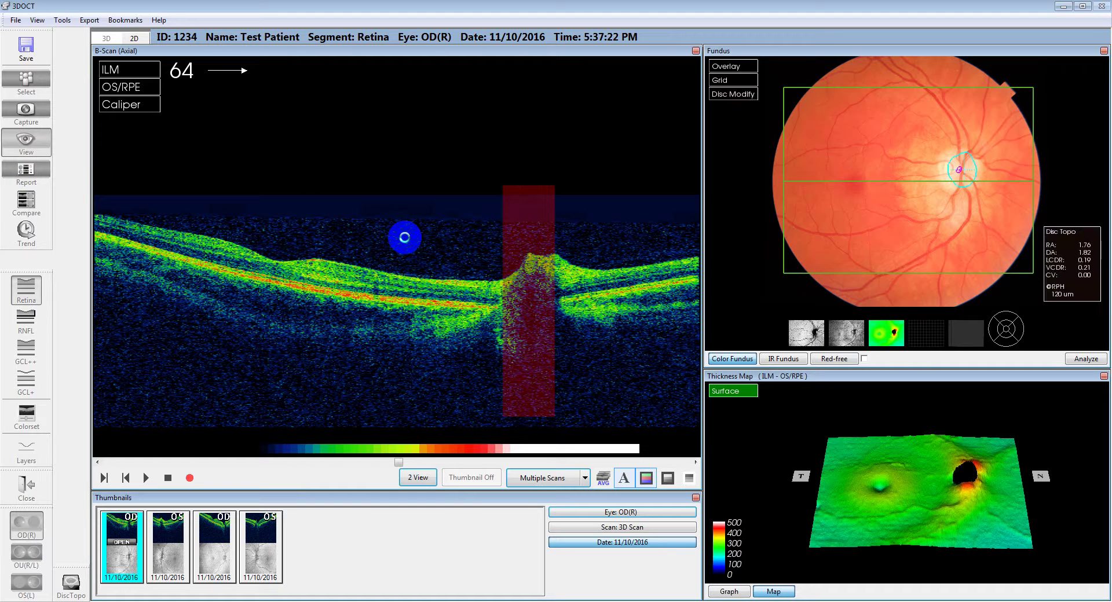
click(20, 182)
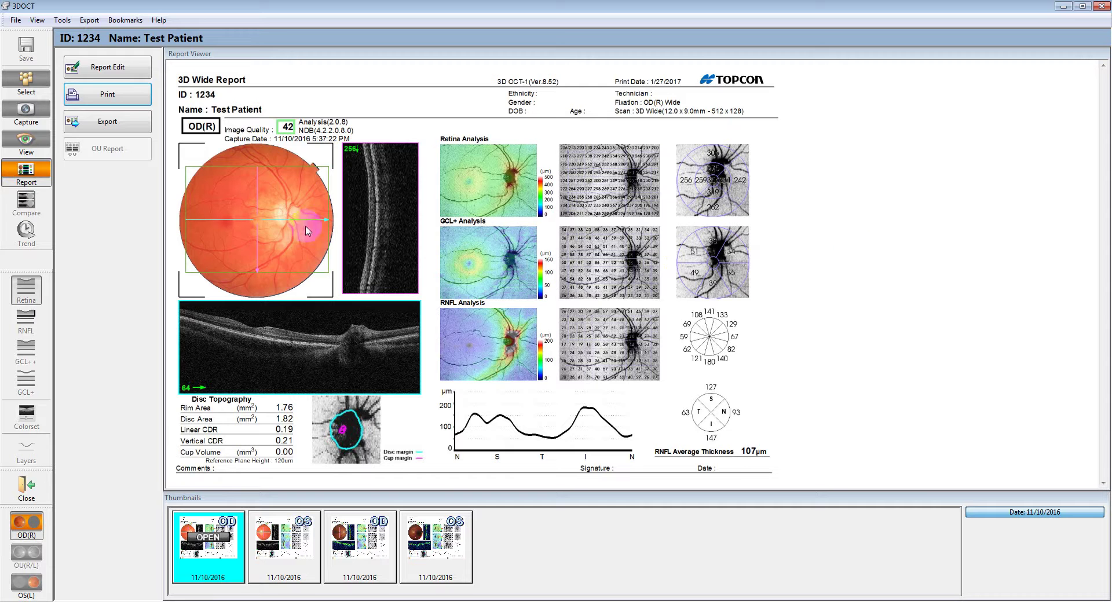
Check the file types offered for exporting the 3D Wide Report and leave the export without saving a file.
click(110, 124)
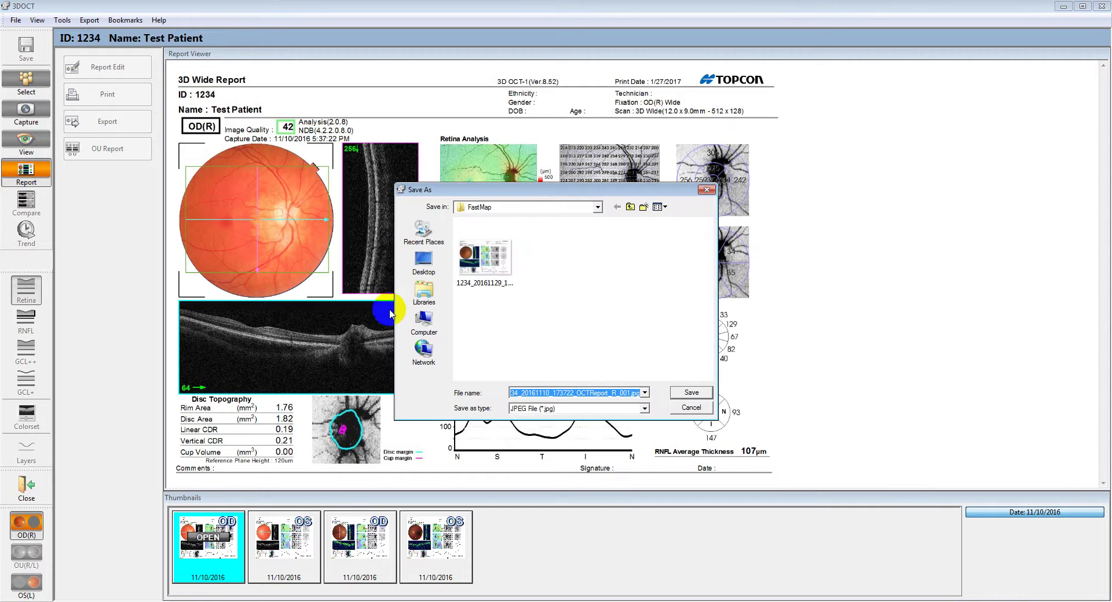
click(643, 410)
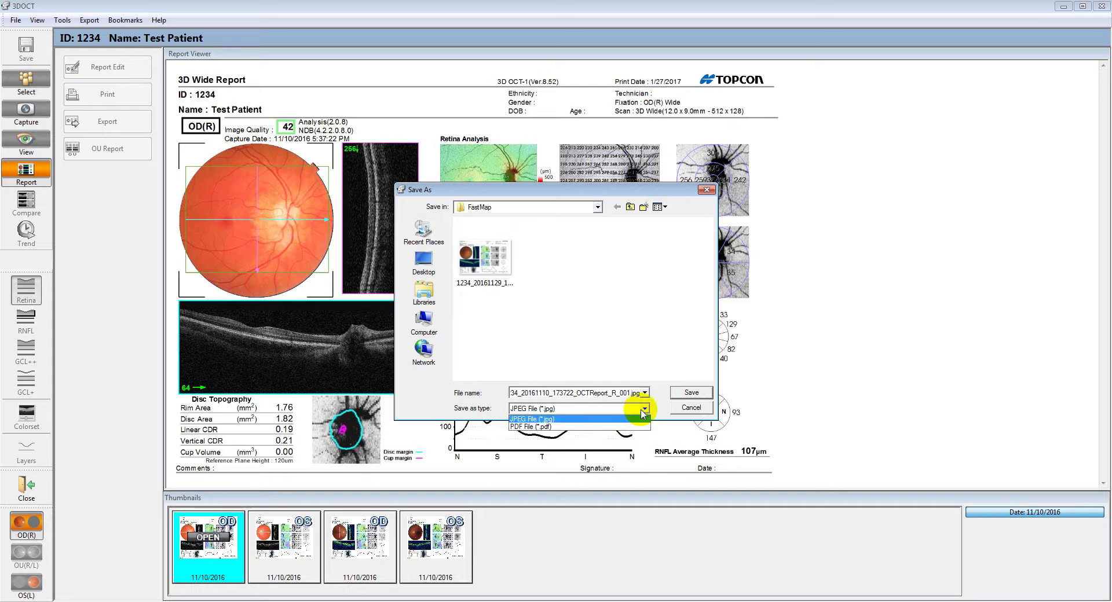
click(690, 412)
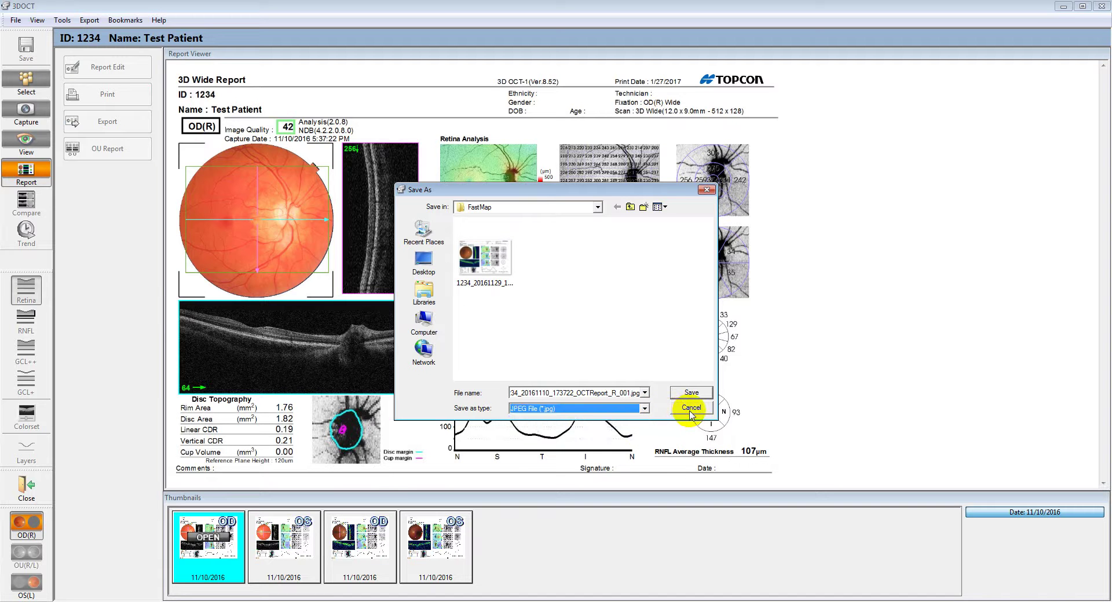
click(691, 409)
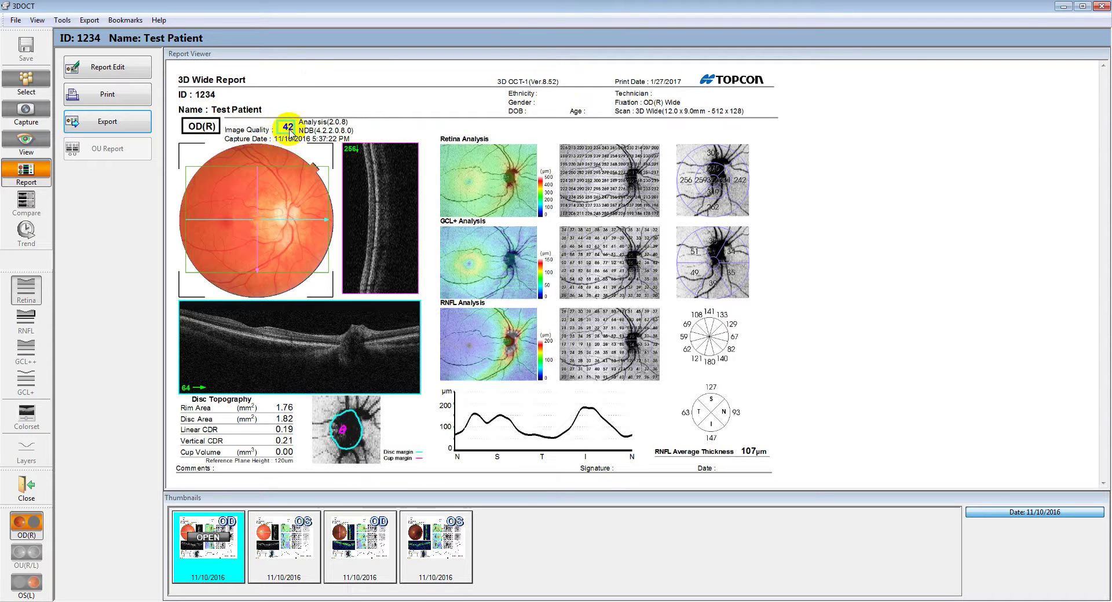
click(297, 174)
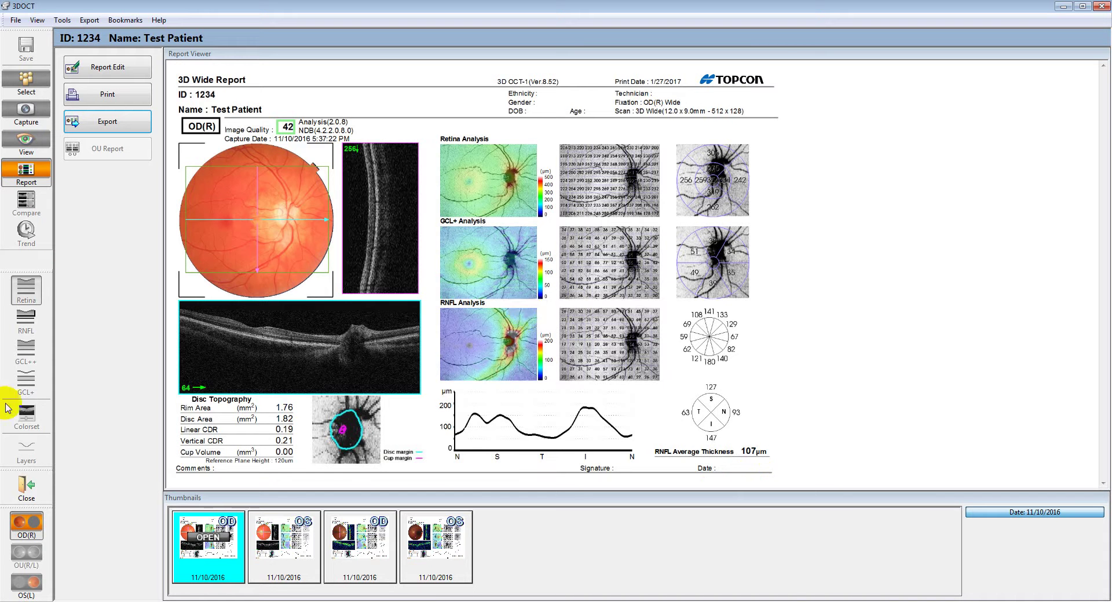
Close the report and select the test patient in the patient list to show the stored scans and reports.
click(32, 486)
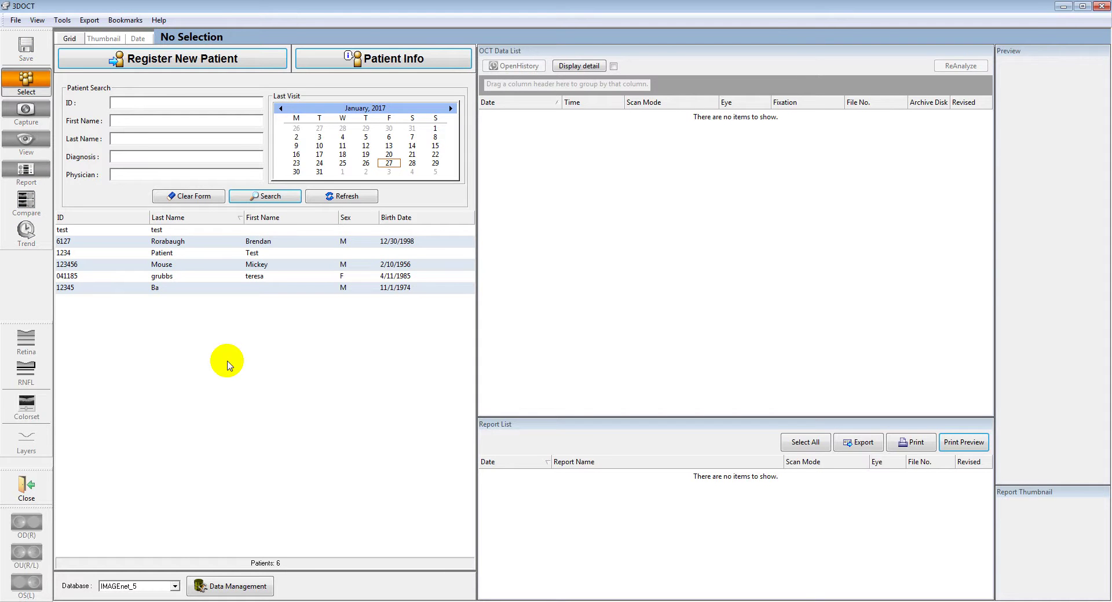
click(213, 253)
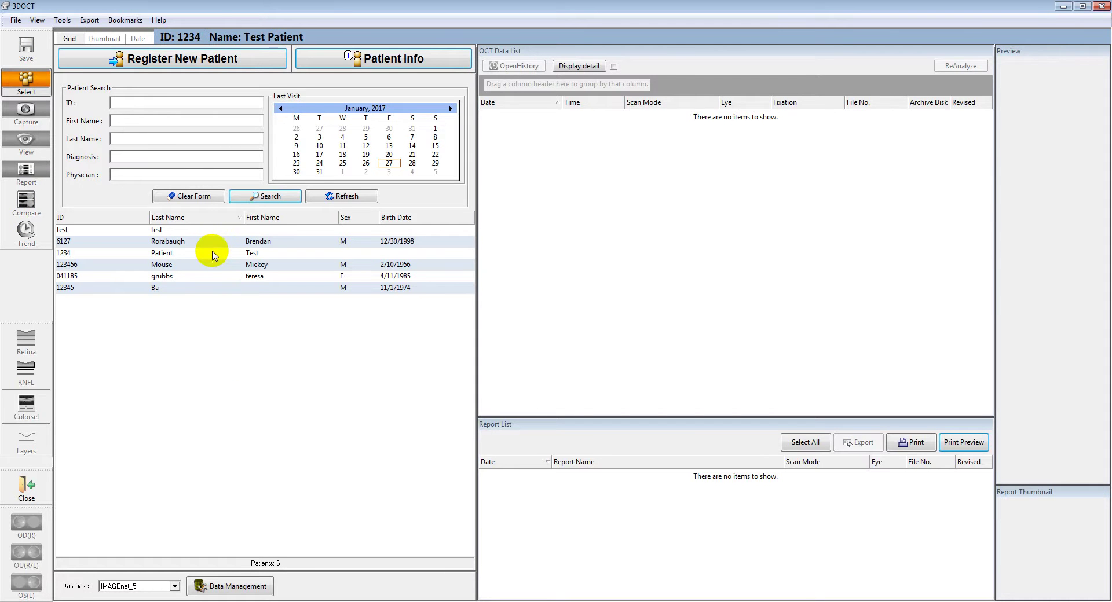
click(213, 255)
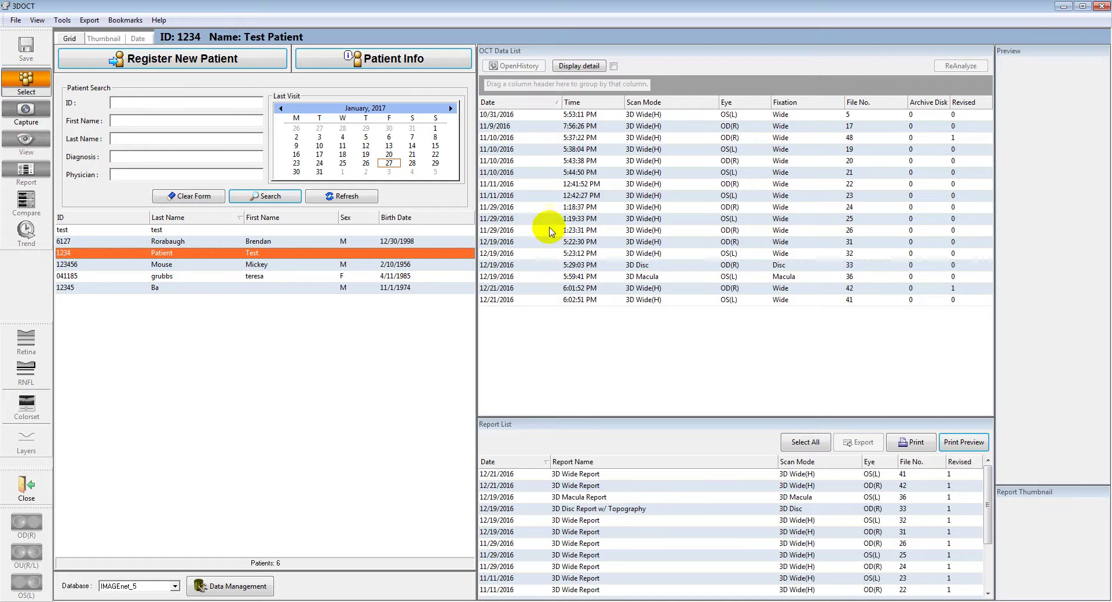
Open the test patient's 3D Macula OS(L) scan of 12/19/2016, tilt its thickness map, and open its 3D Macula Report.
click(558, 278)
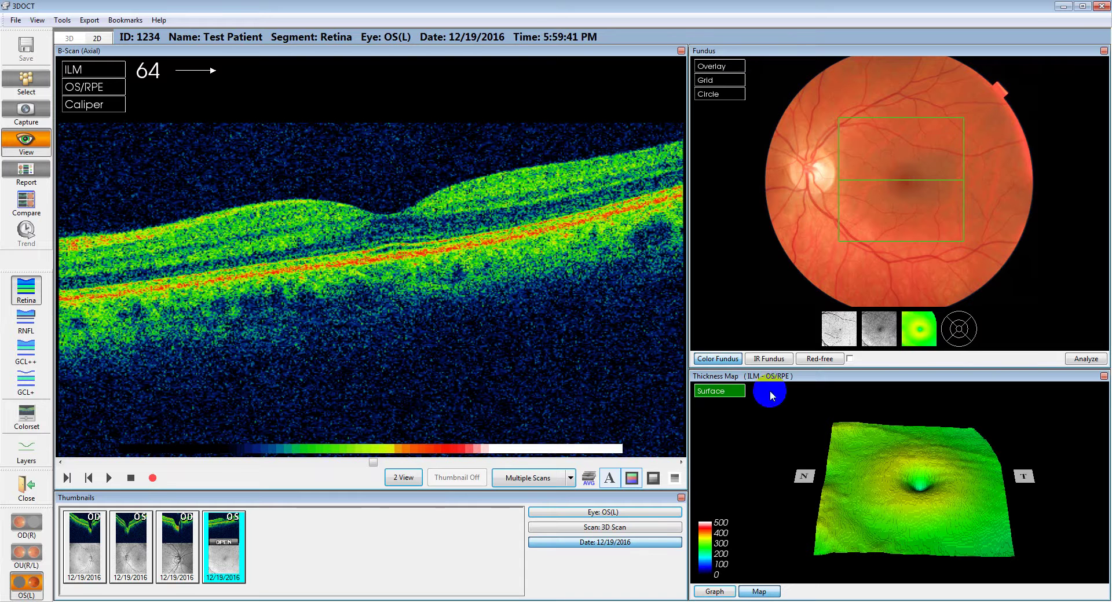
drag(848, 542, 836, 521)
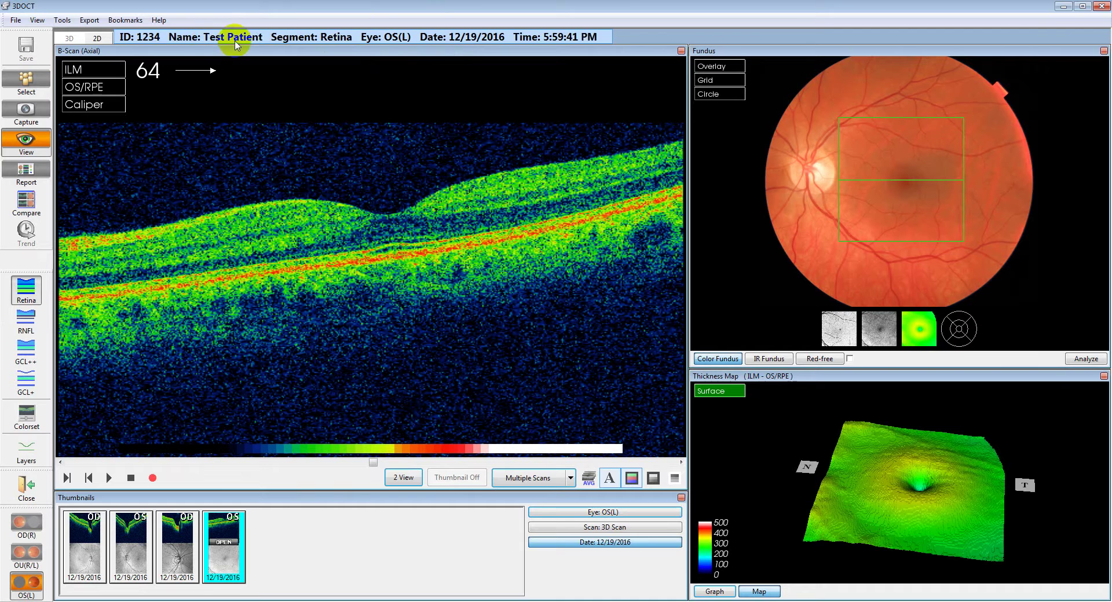
click(26, 173)
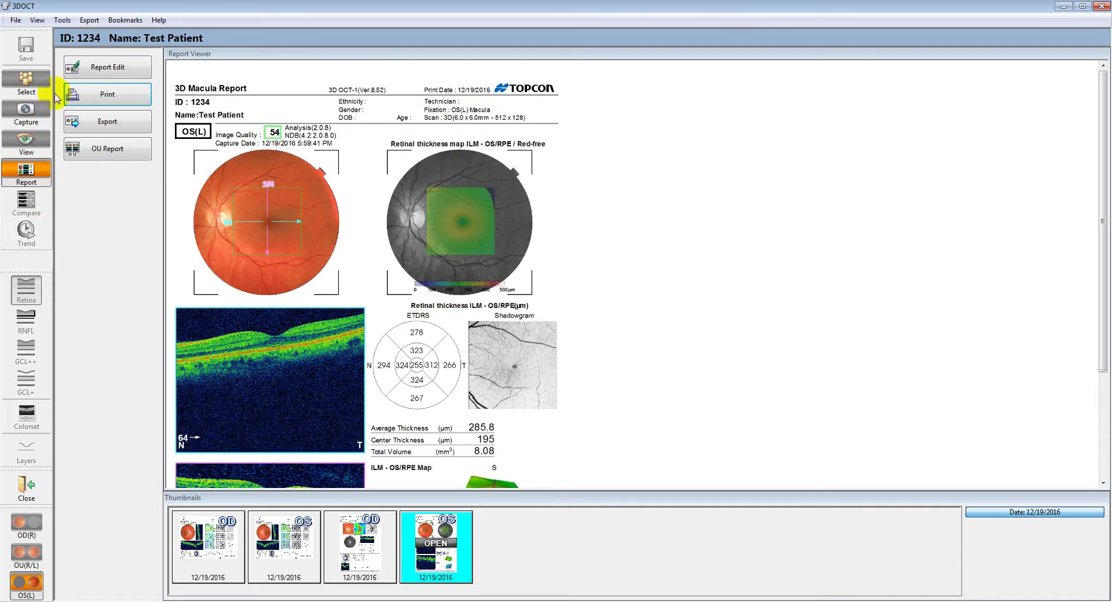
Return from the report to the stored scan list and reopen the 3D Macula OS(L) scan of 12/19/2016.
click(31, 87)
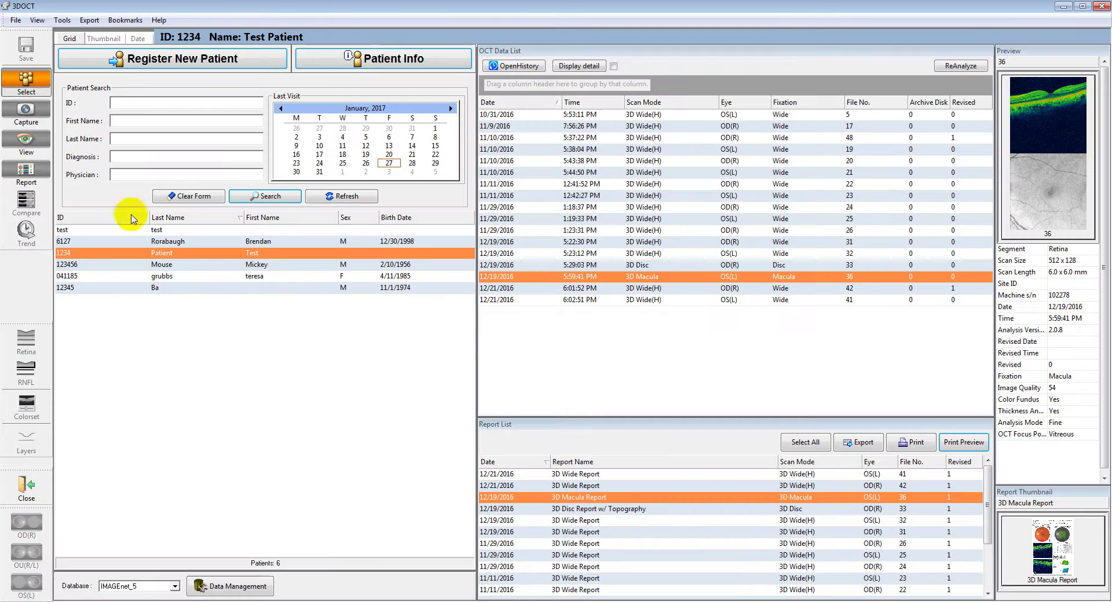
click(597, 279)
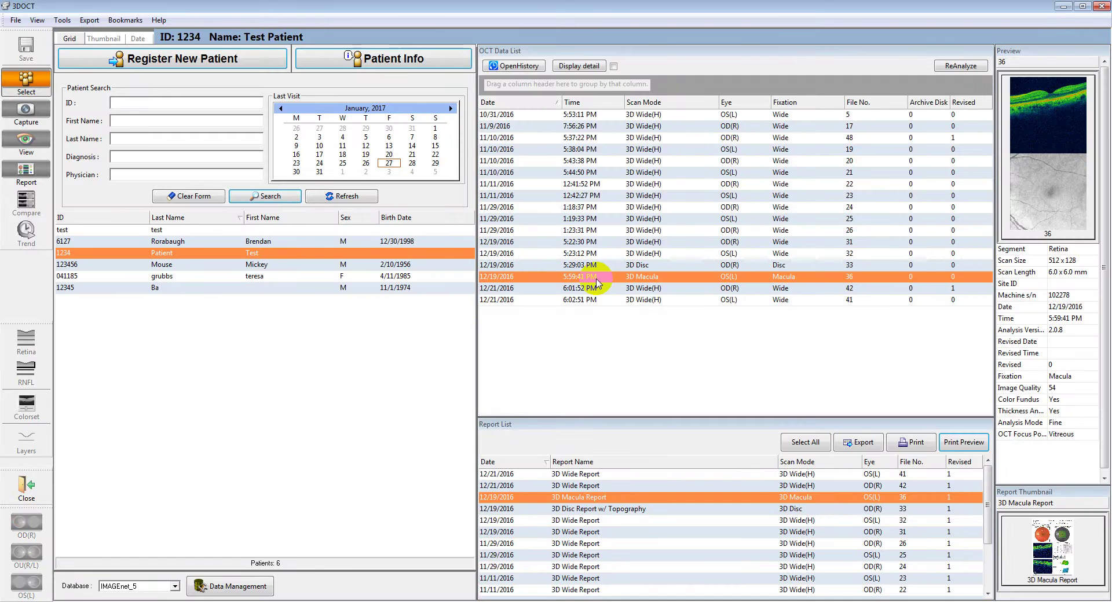
drag(596, 282, 621, 284)
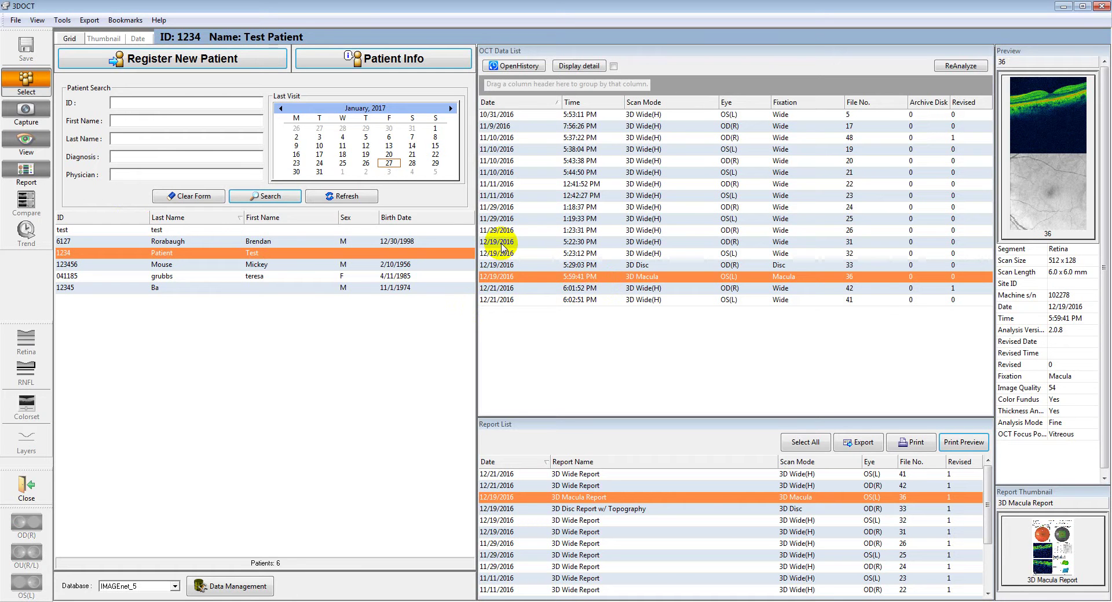
click(531, 280)
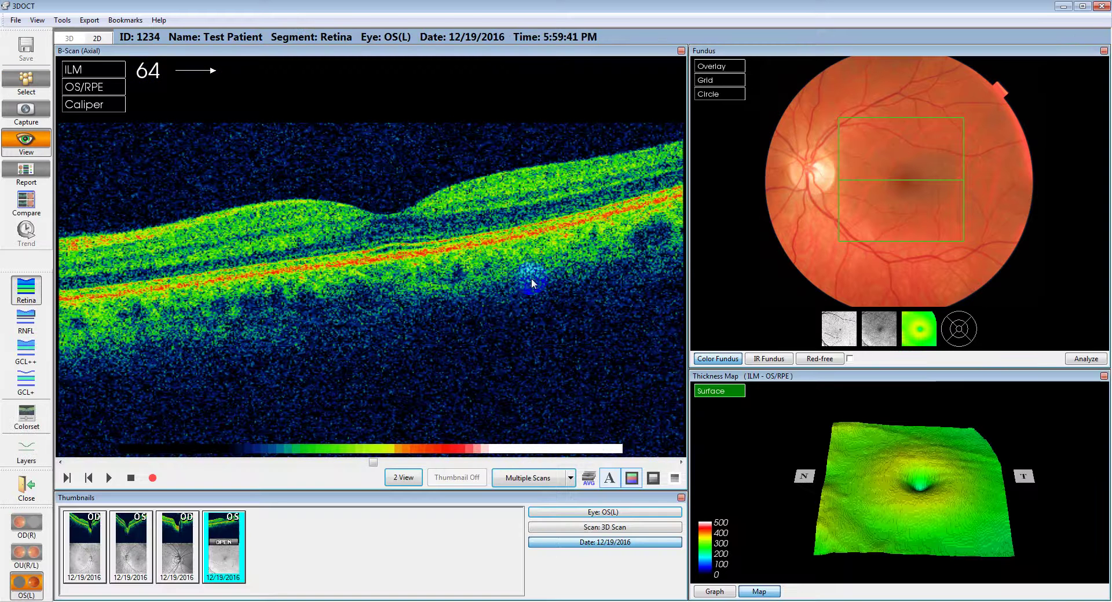
View the OD(R) wide, OS(L) wide, OD(R) disc and OS(L) macula scans of 12/19/2016 one after another.
click(80, 562)
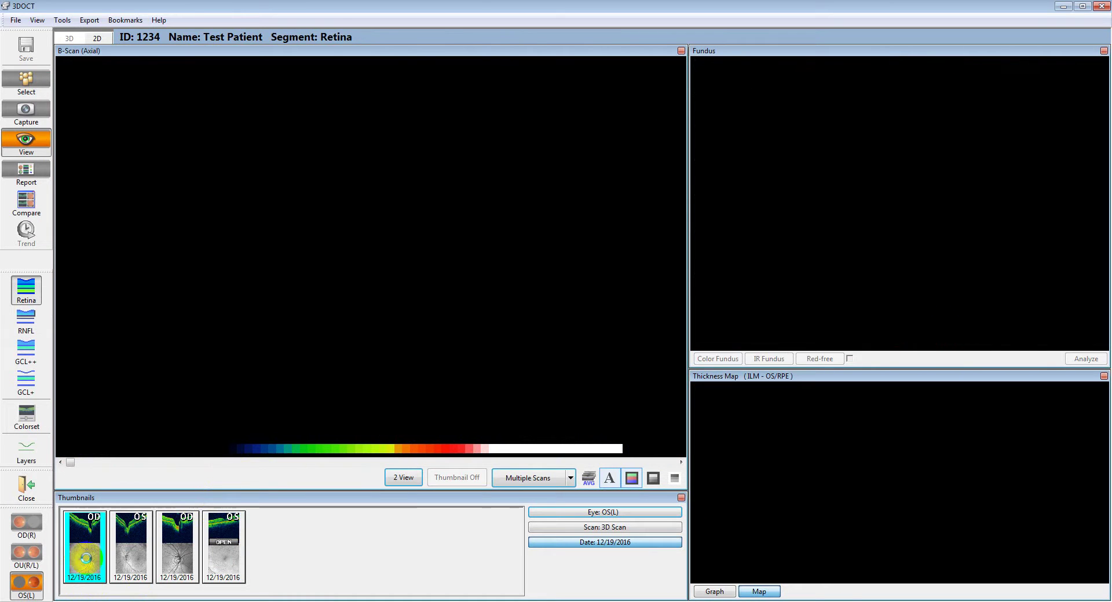
click(131, 559)
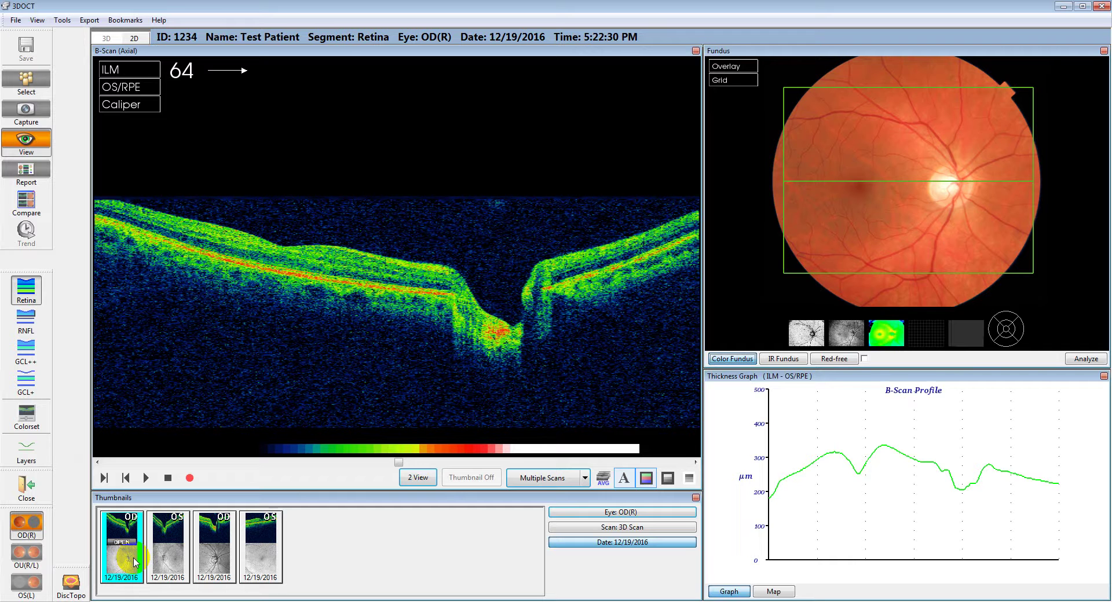
click(163, 557)
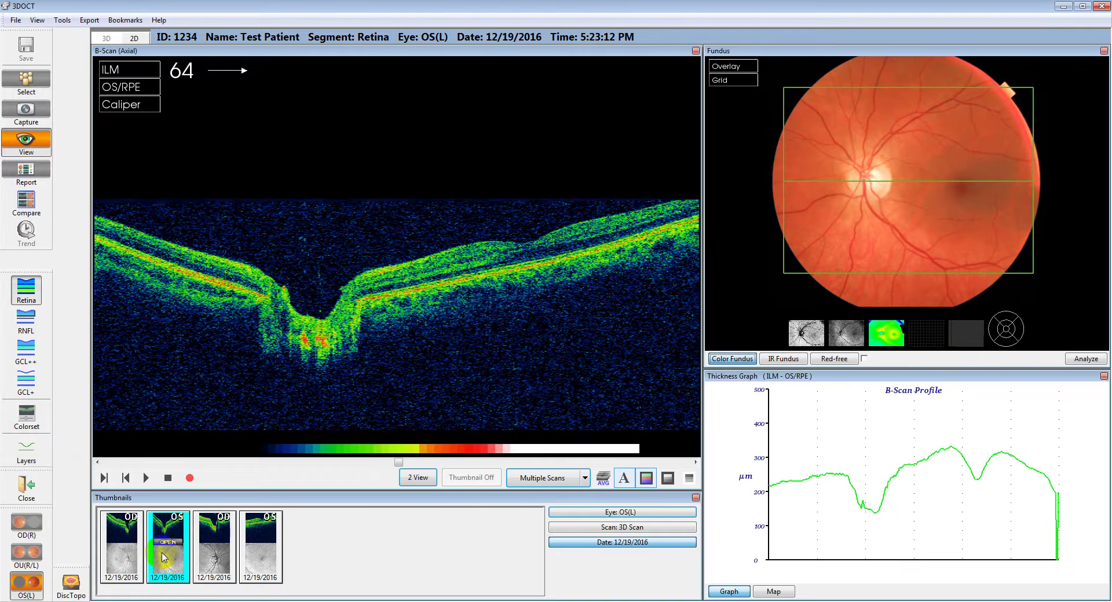
click(212, 559)
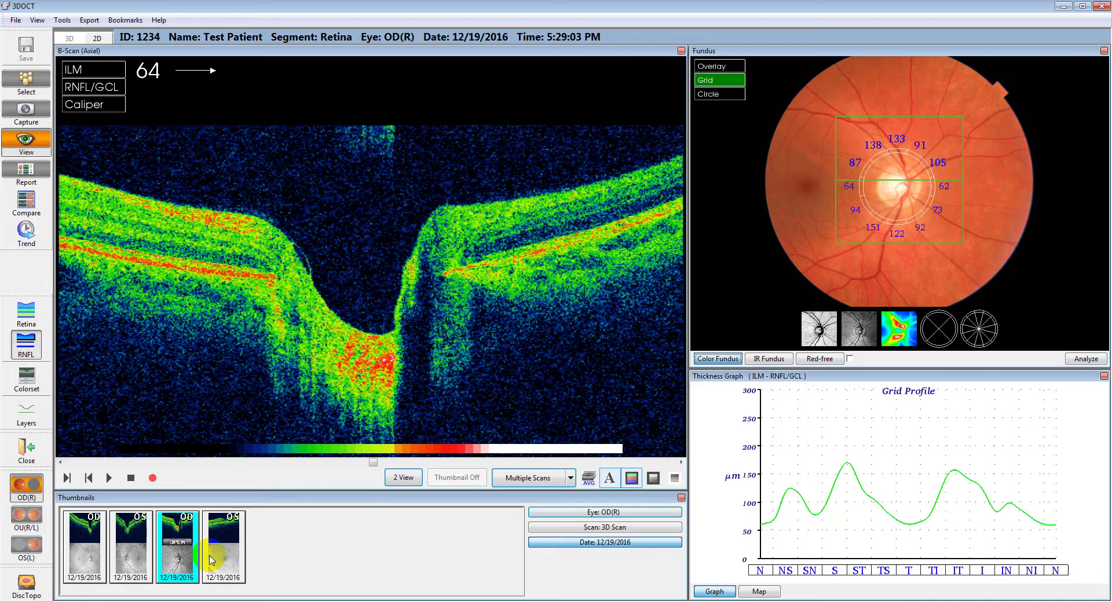
click(232, 561)
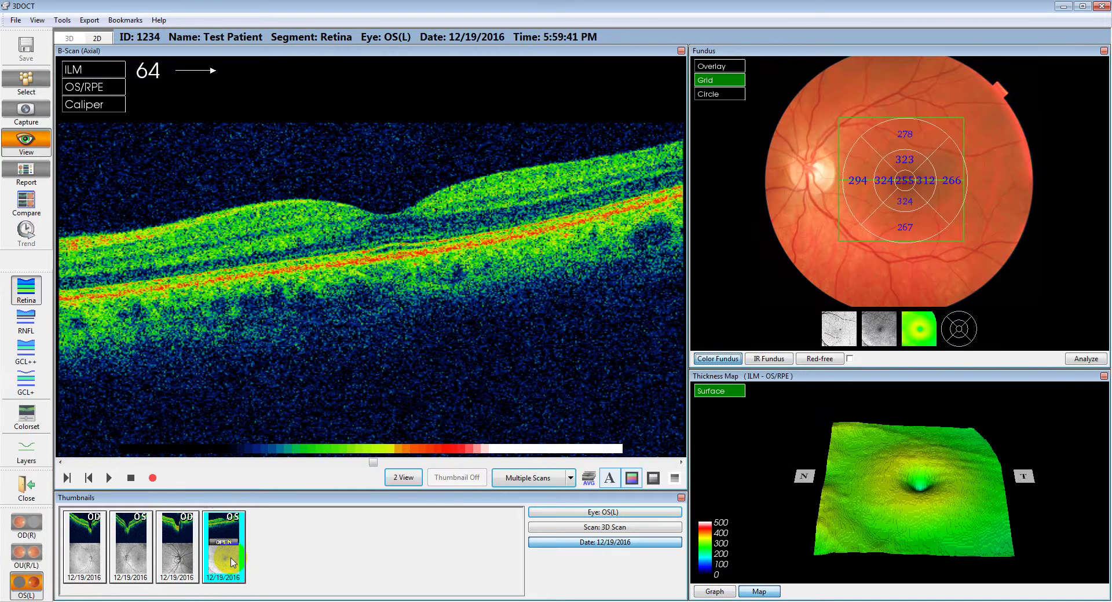
Try selecting several 12/19/2016 scan thumbnails together, clear the selection, and select only the OS(L) macula scan again.
ctrl+click(90, 565)
ctrl+click(122, 560)
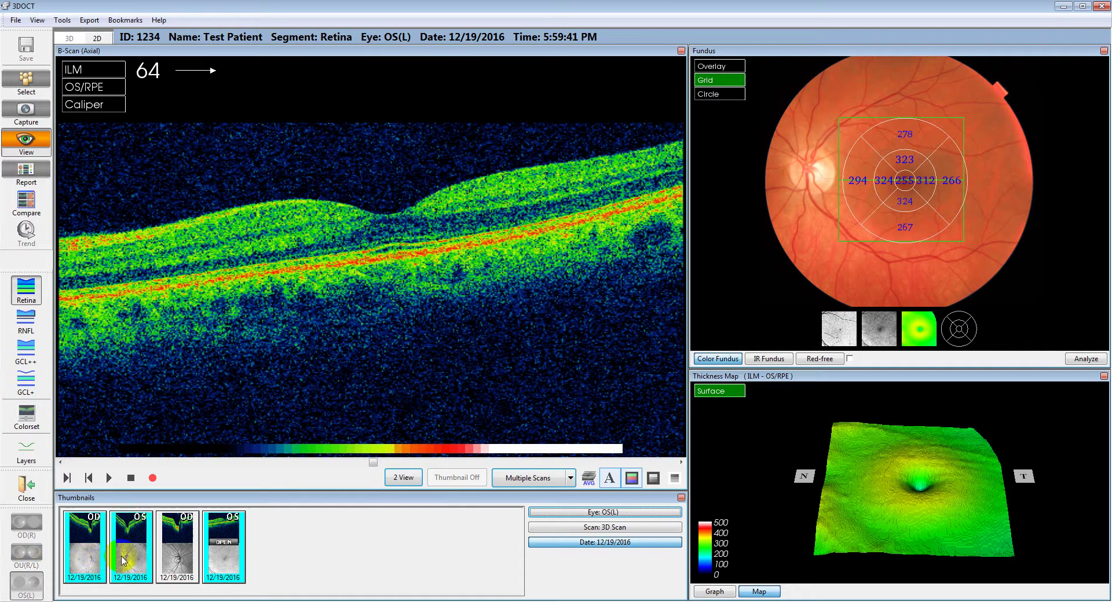
ctrl+click(93, 558)
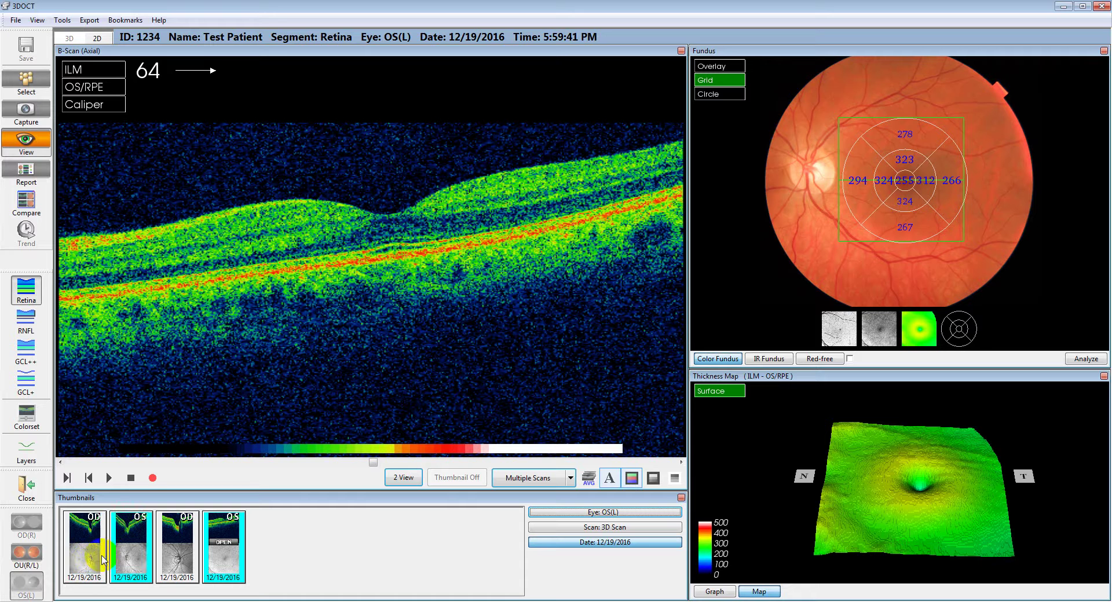
ctrl+click(163, 560)
ctrl+click(85, 562)
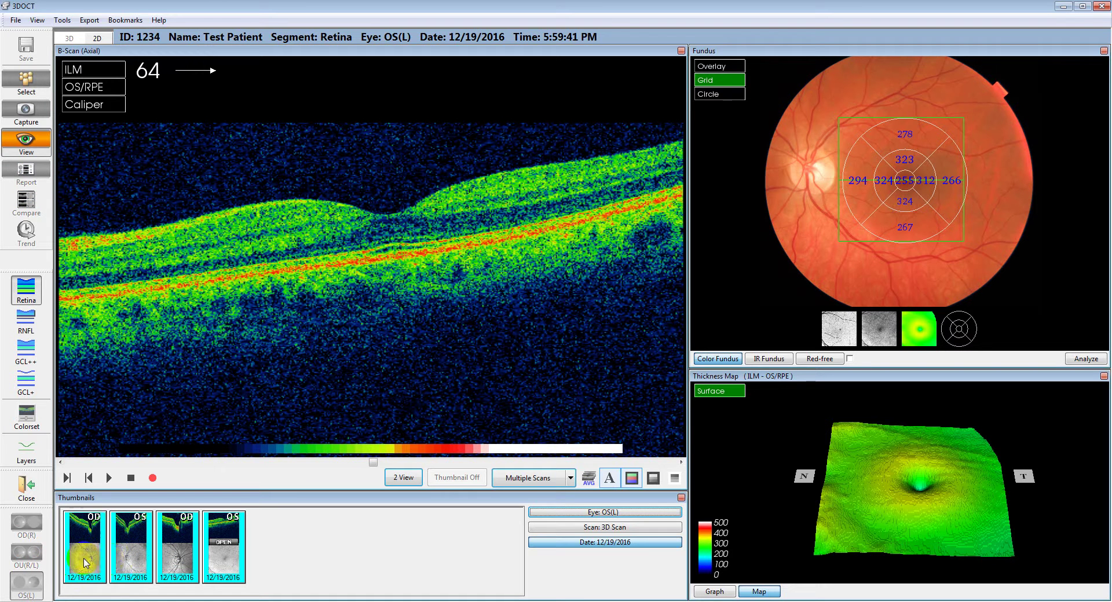
ctrl+click(84, 562)
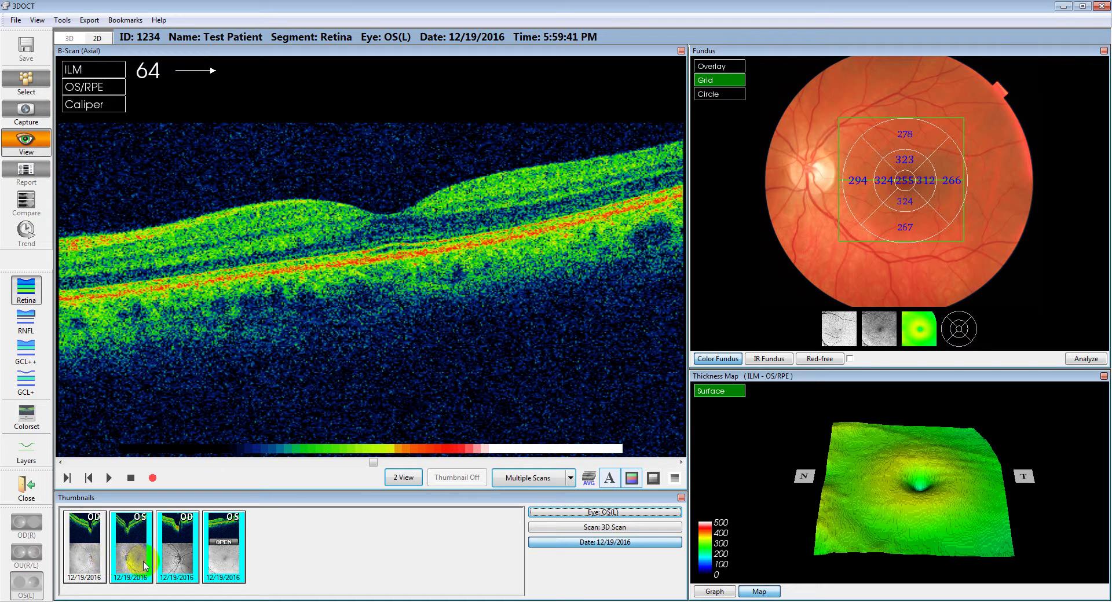
ctrl+click(146, 563)
ctrl+click(169, 564)
ctrl+click(206, 560)
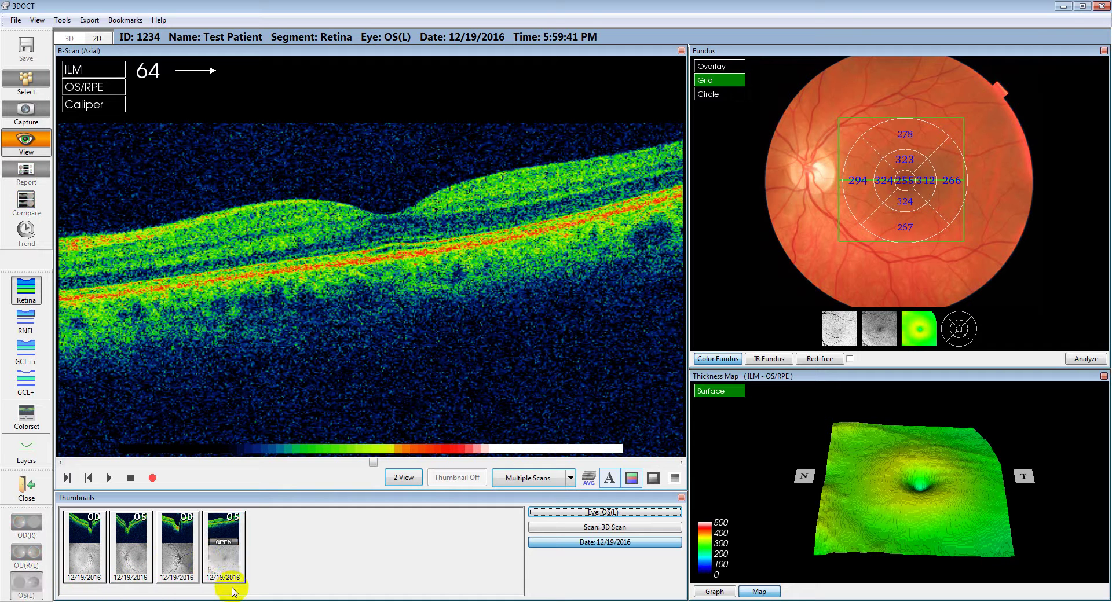
click(227, 549)
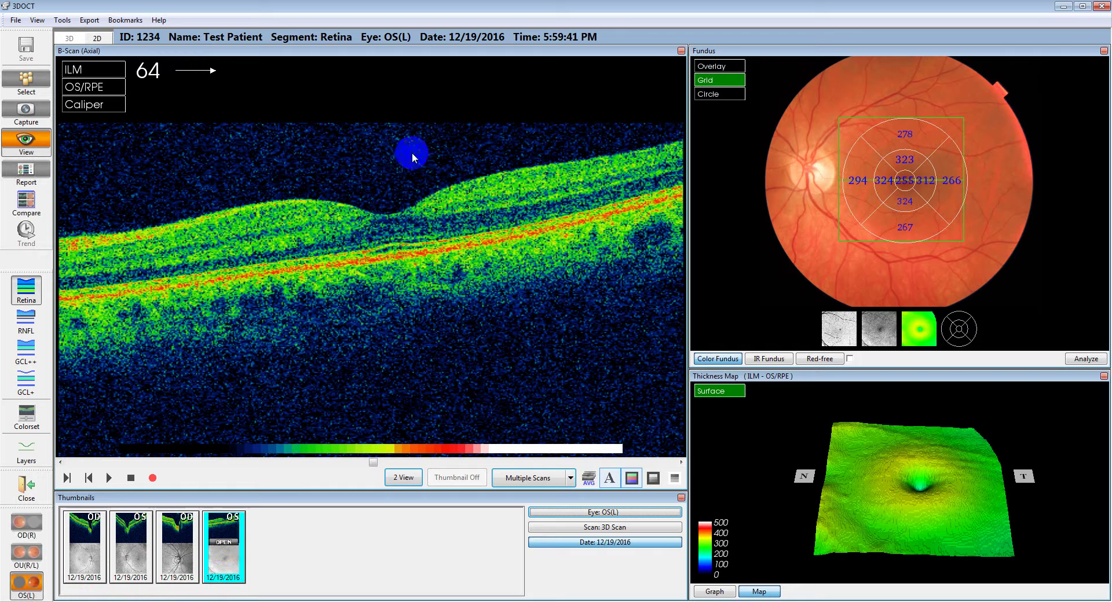
Open the OS(L) wide scan of 12/19/2016, switch its thickness graph to the map, and tilt the map.
click(128, 550)
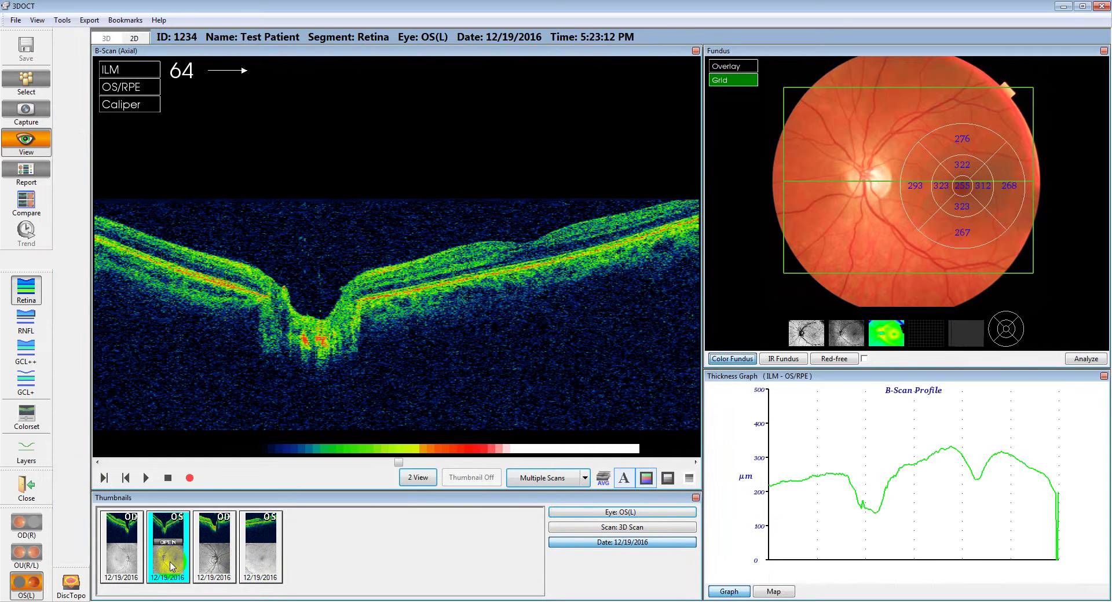
click(774, 591)
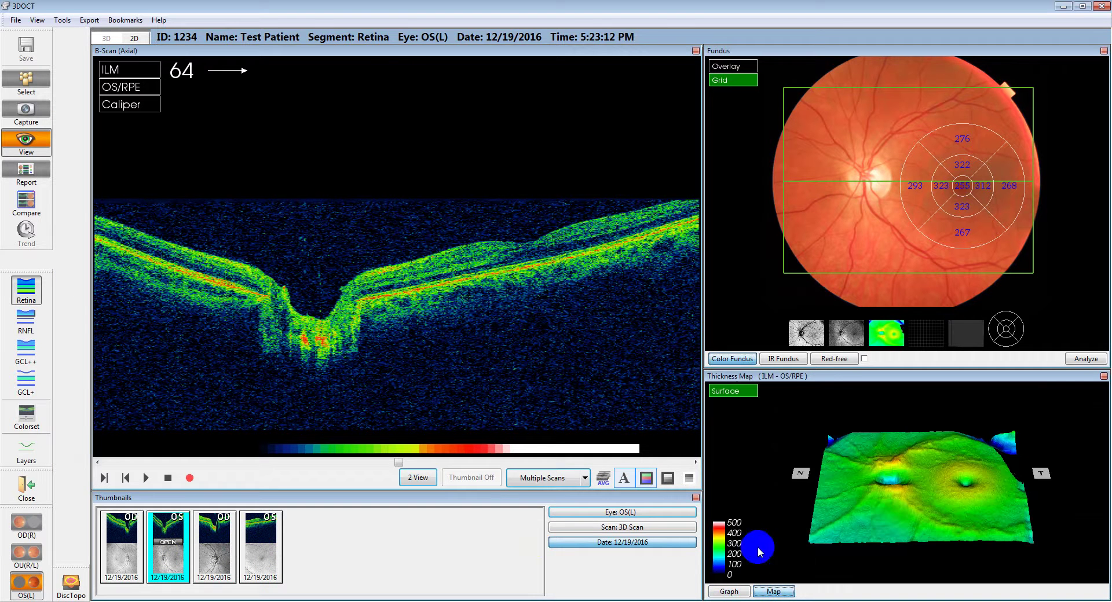
mouse_move(889, 516)
mouse_down()
mouse_move(869, 529)
mouse_move(869, 489)
mouse_move(865, 508)
mouse_up()
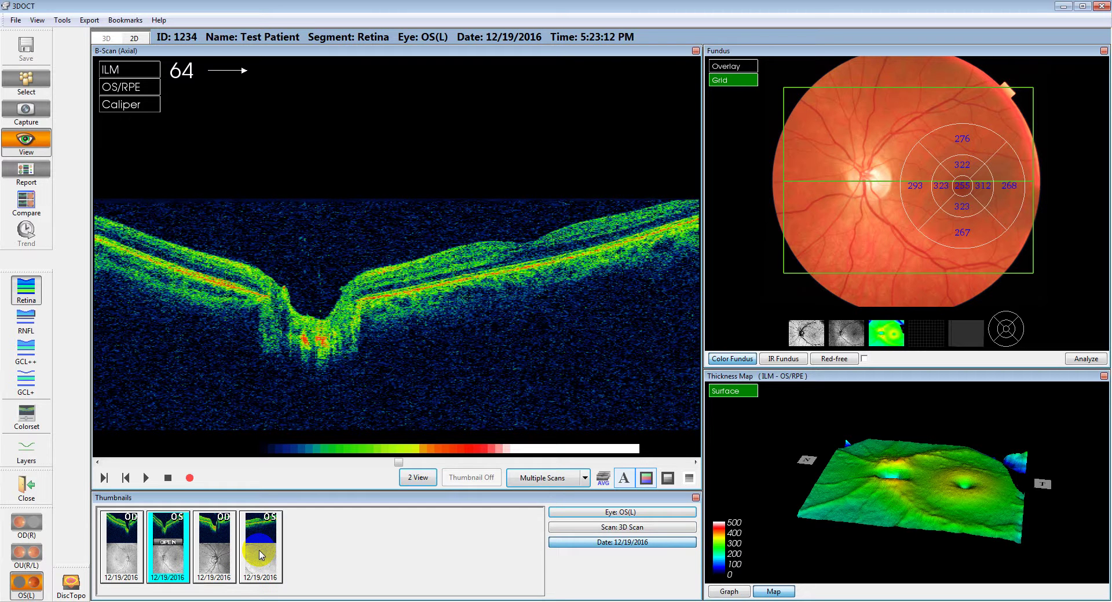
Compare the OS(L) wide scan of 12/19/2016 with the 11/10/2016 5:44:50 PM record, and close the comparison.
click(29, 207)
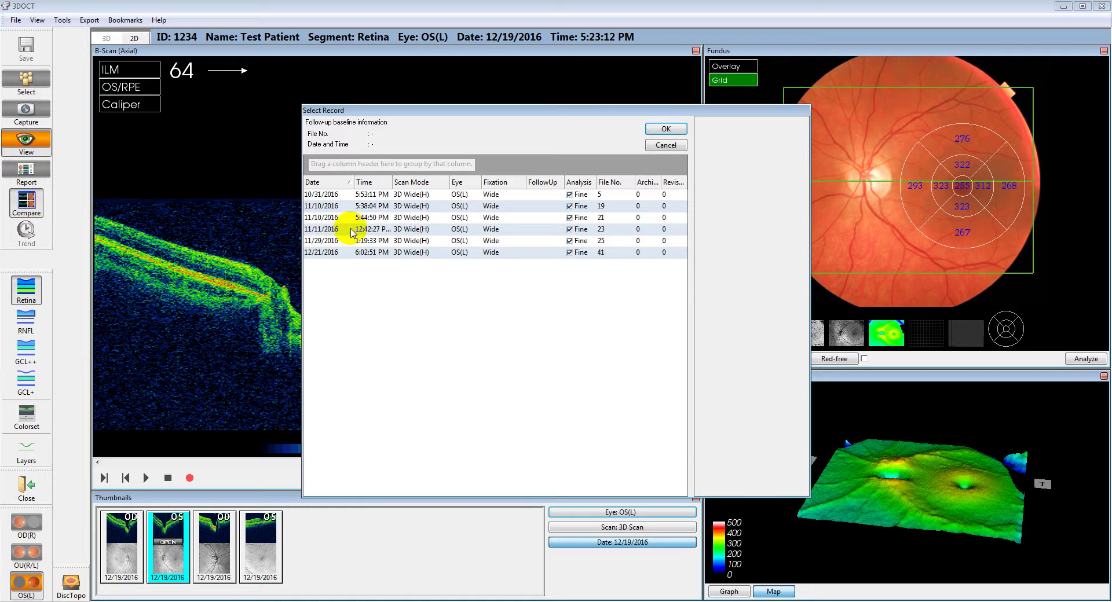
click(395, 219)
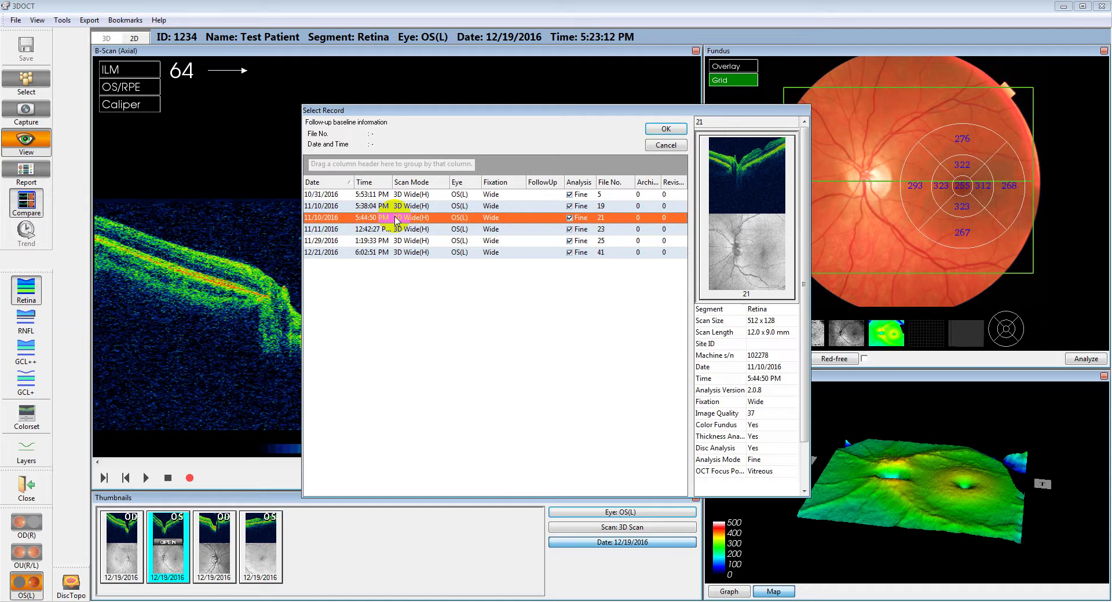
click(665, 128)
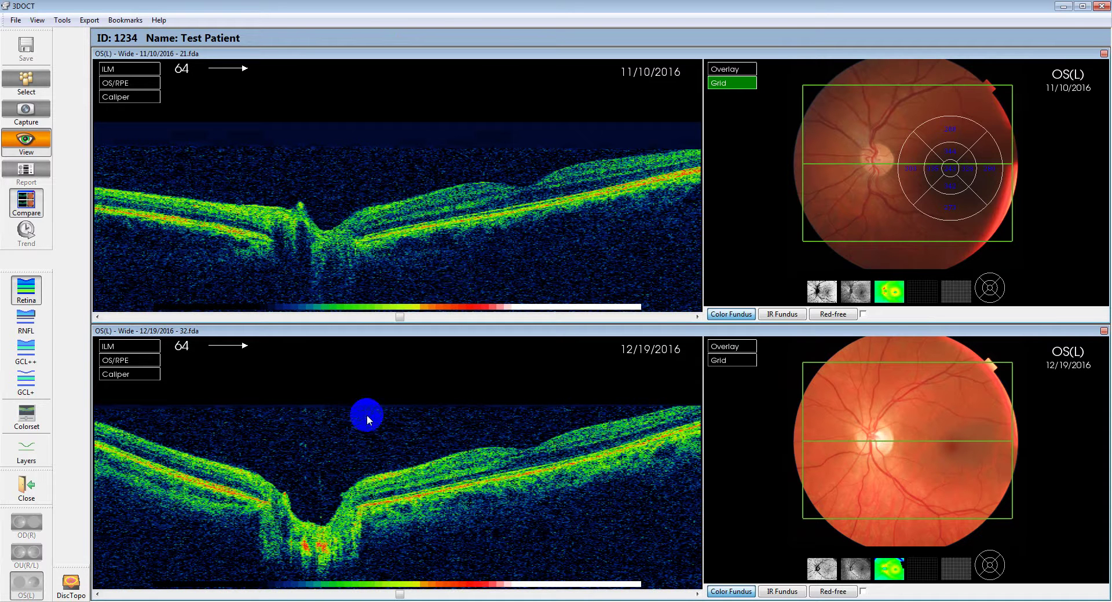
click(32, 207)
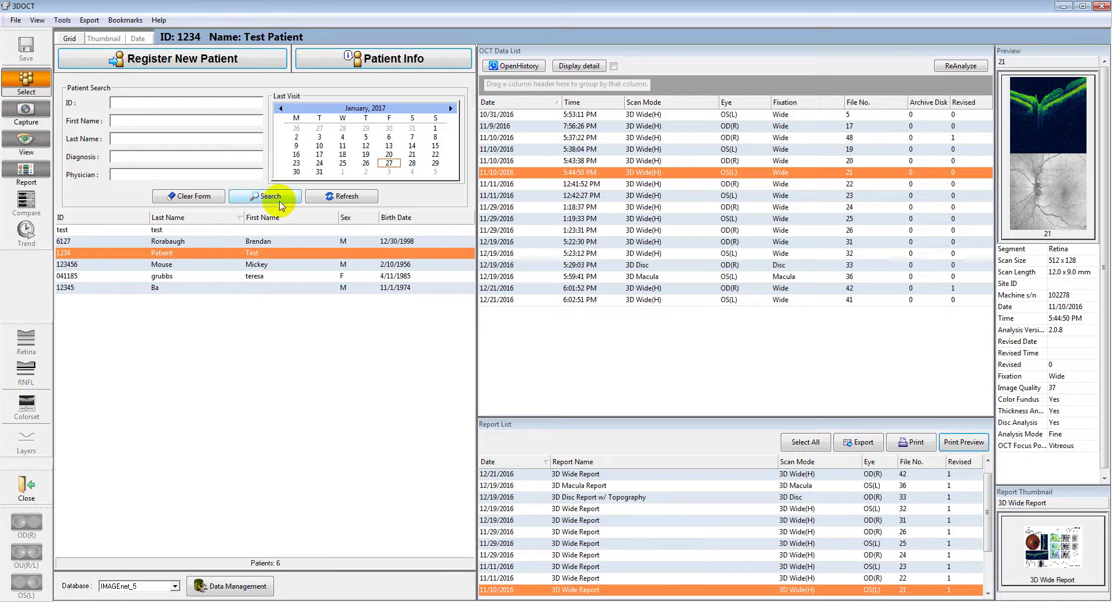
Select the patient listed directly above the test patient and open the 3D Wide OD(R) scan of 12/11/2016.
click(185, 239)
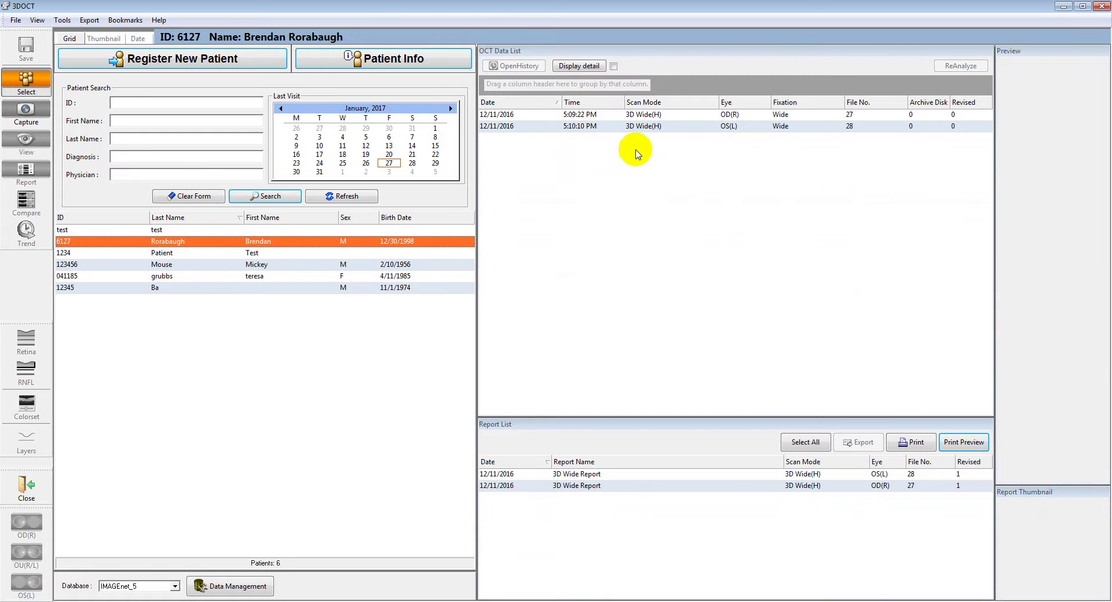
click(544, 115)
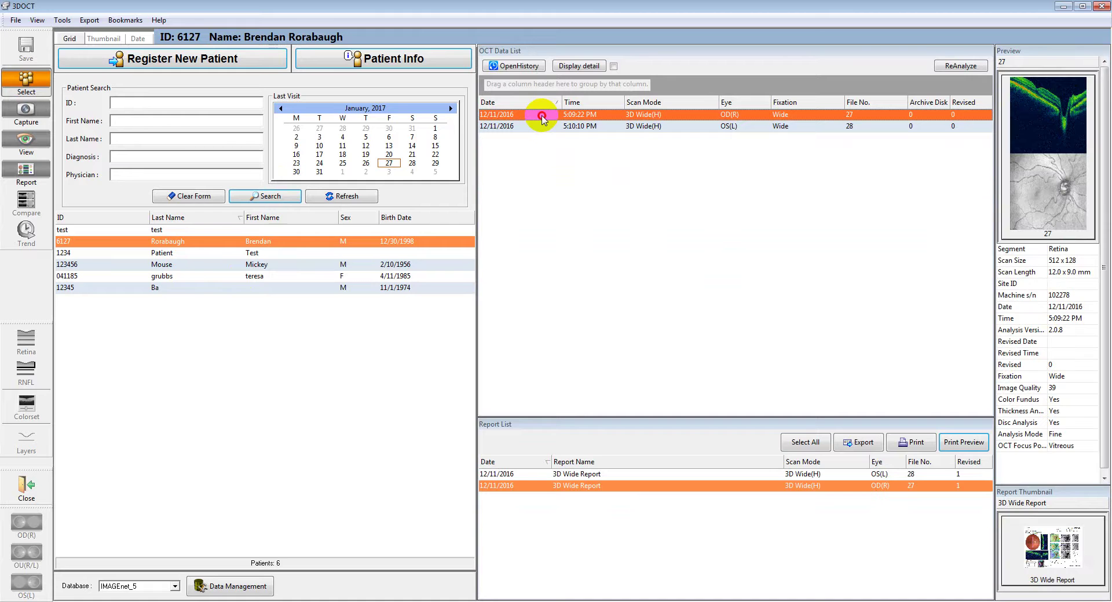
double_click(543, 117)
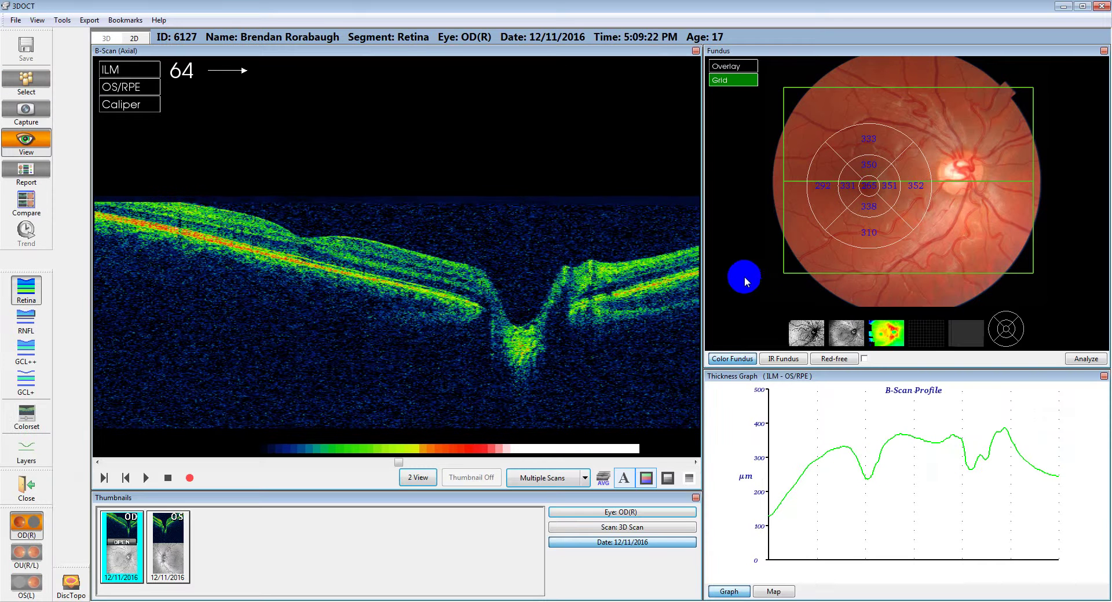
Play through the B-scans of the OD(R) scan twice and open the OS(L) scan of 12/11/2016.
click(146, 479)
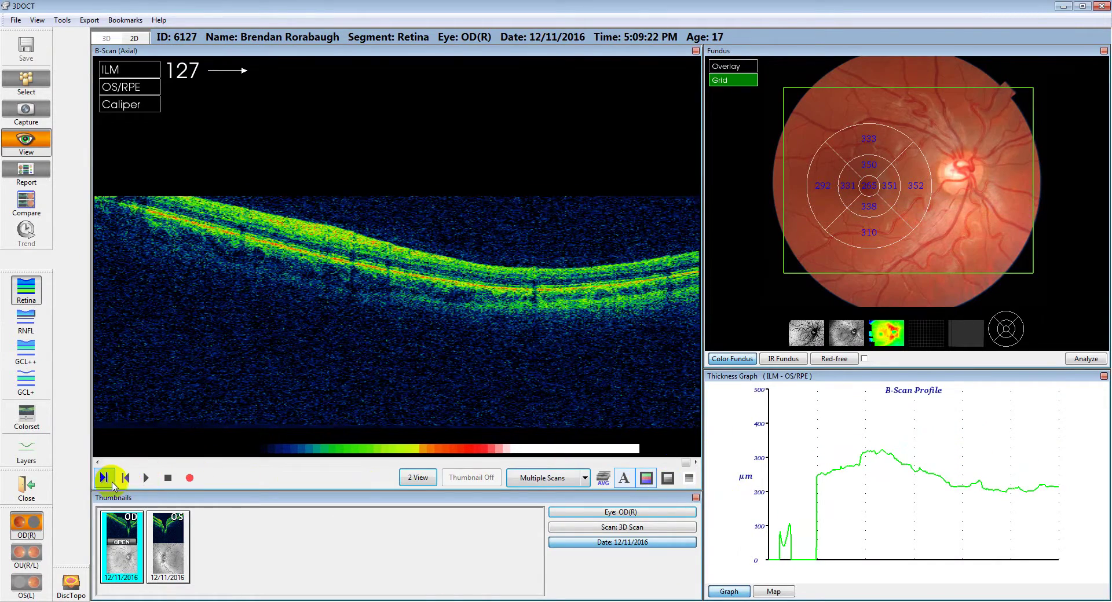
click(110, 481)
click(146, 479)
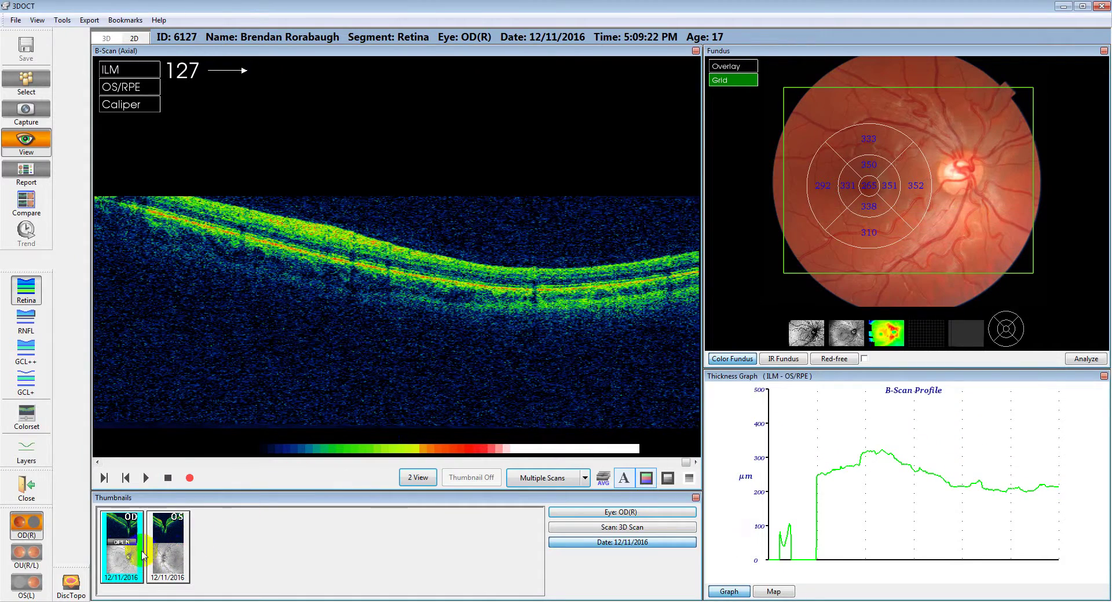
click(169, 555)
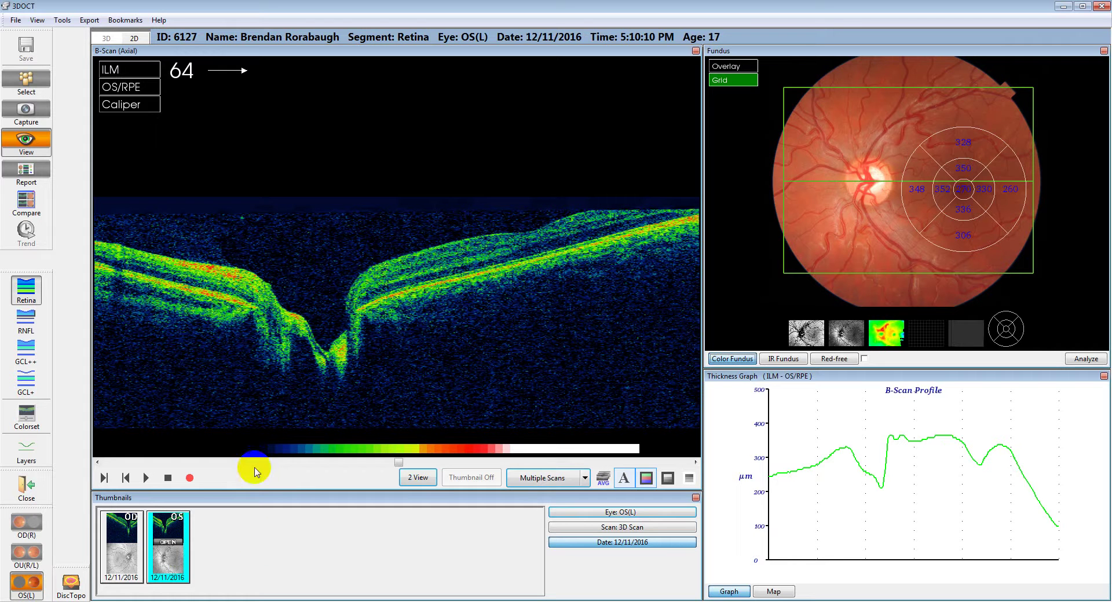
click(1024, 329)
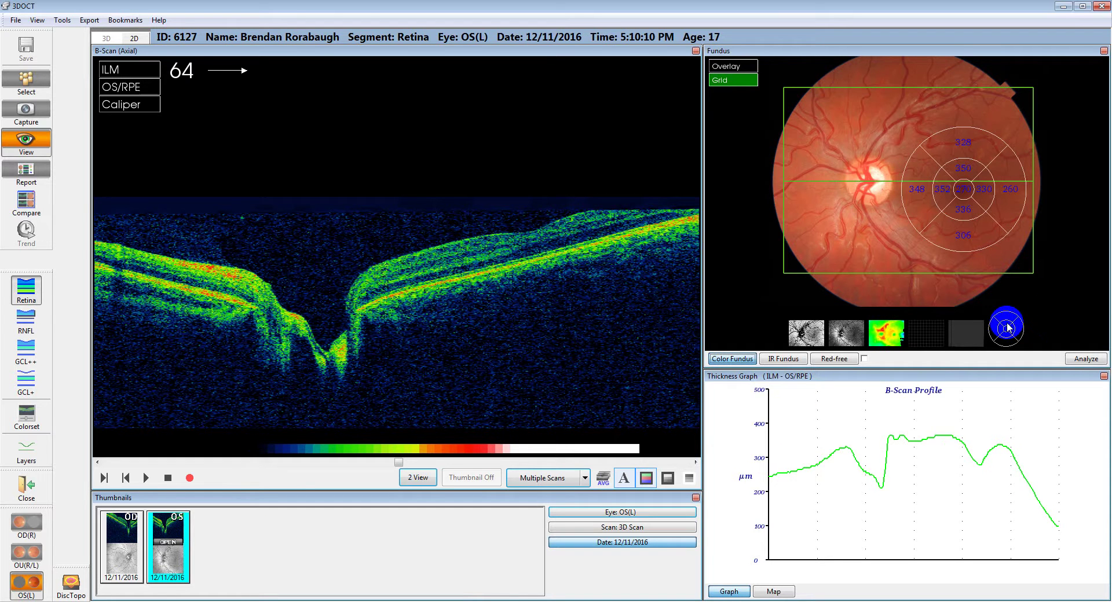
Open the 3D Wide Report of the OS(L) scan and switch to the OD(R) report of 12/11/2016.
click(26, 174)
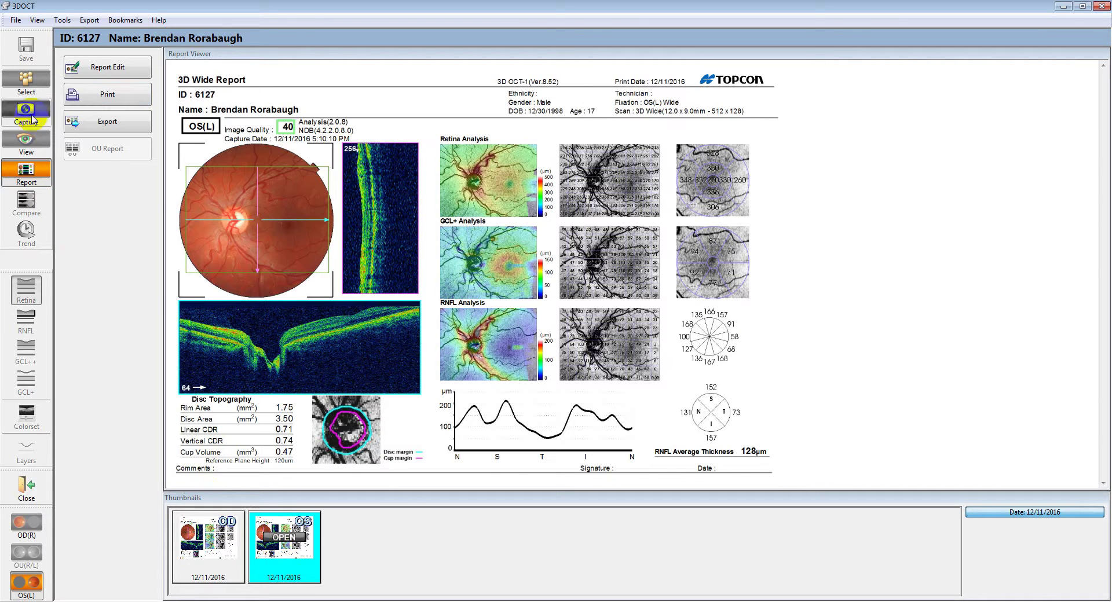
click(215, 558)
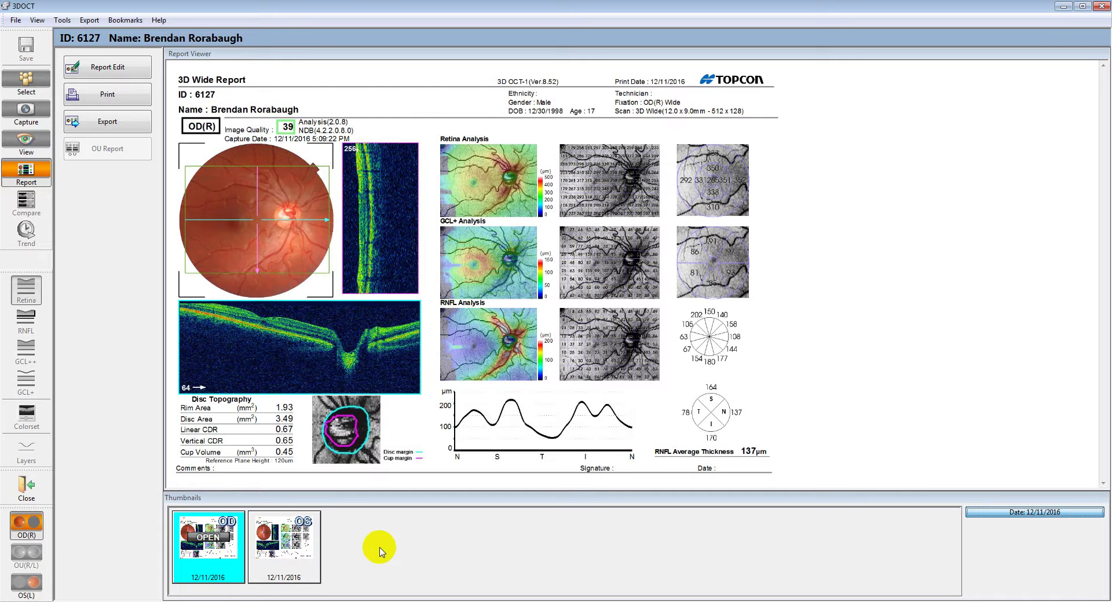
click(393, 193)
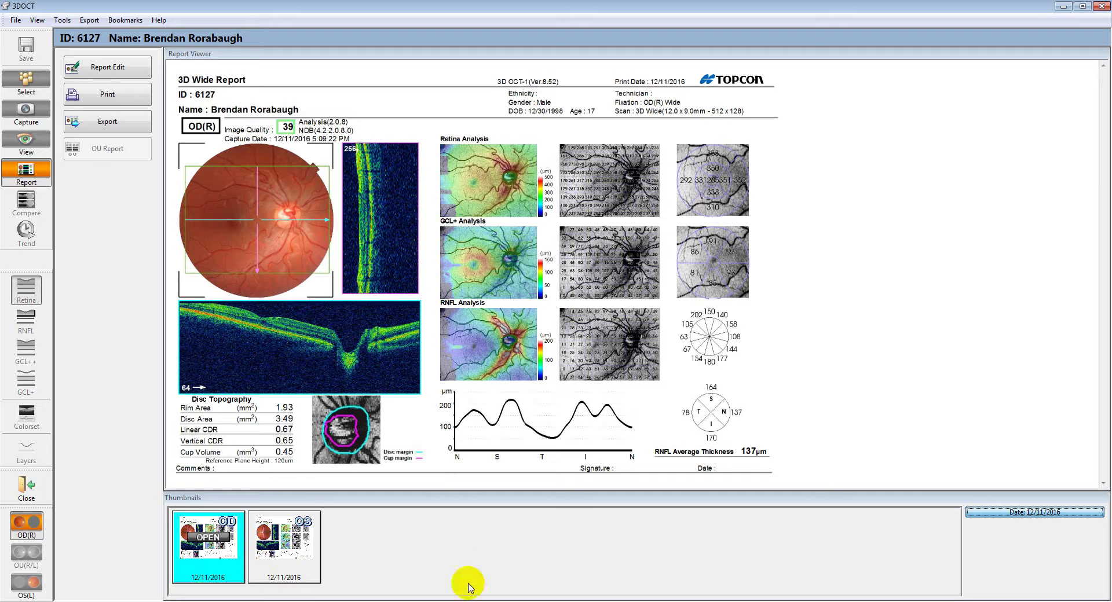
View the OS(L) 3D Wide Report of 12/11/2016 again and return to the OD(R) report.
click(294, 544)
double_click(295, 545)
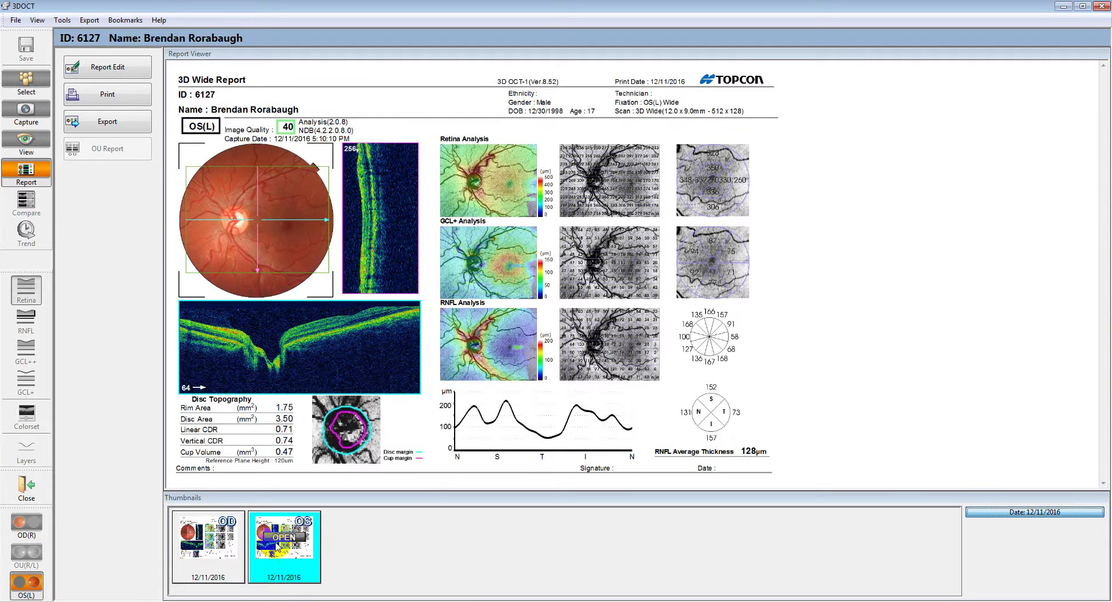
double_click(197, 547)
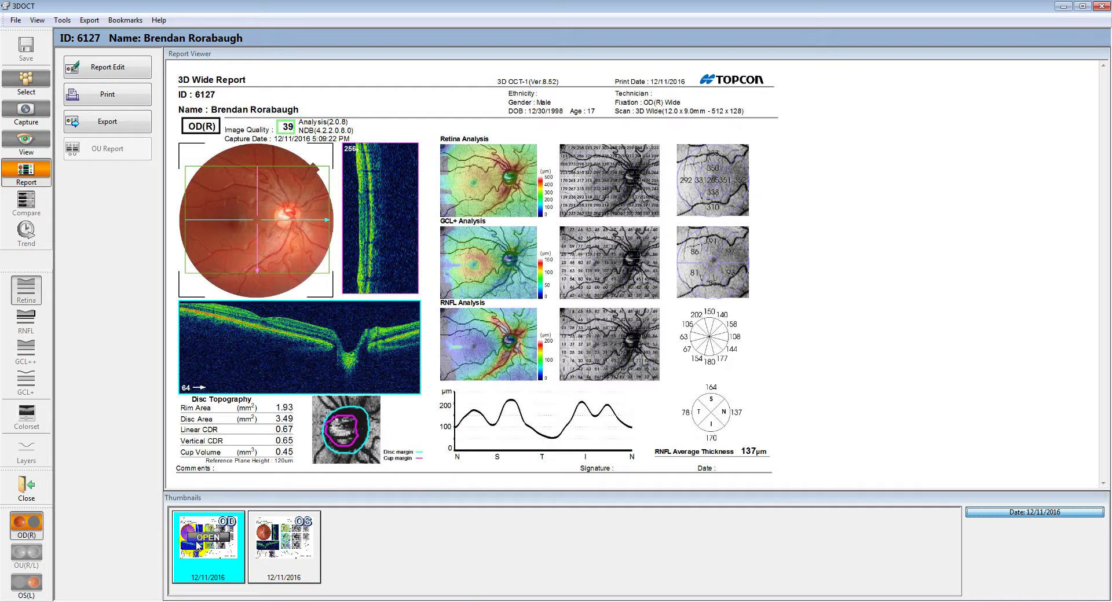
Select the second-to-last patient in the list and open the Radial Anterior seg. OD(R) scan of 11/4/2016 12:12:36 PM.
click(17, 92)
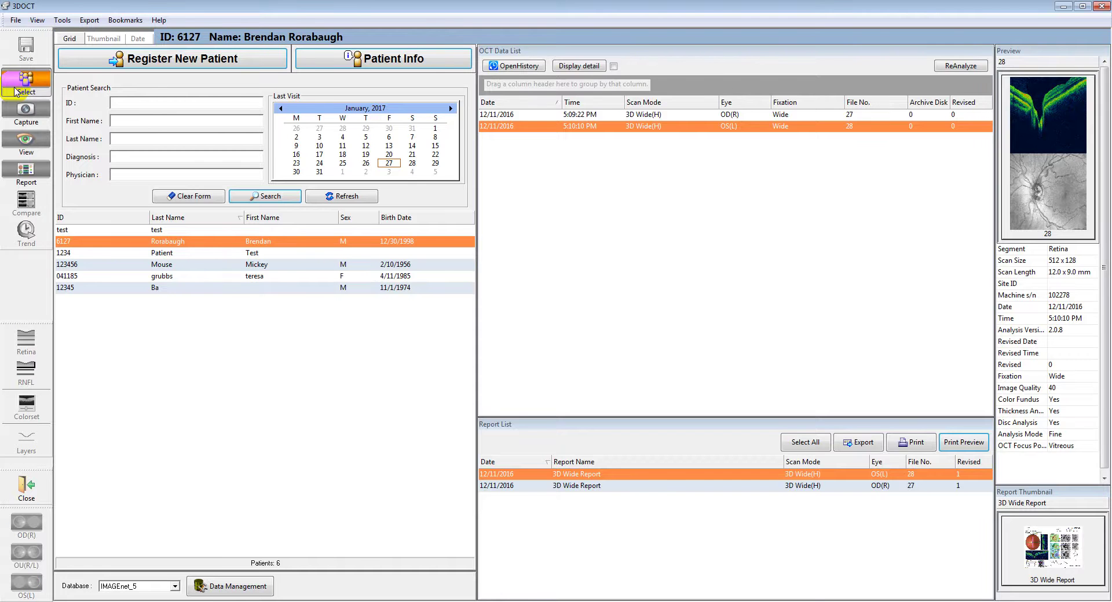
click(144, 278)
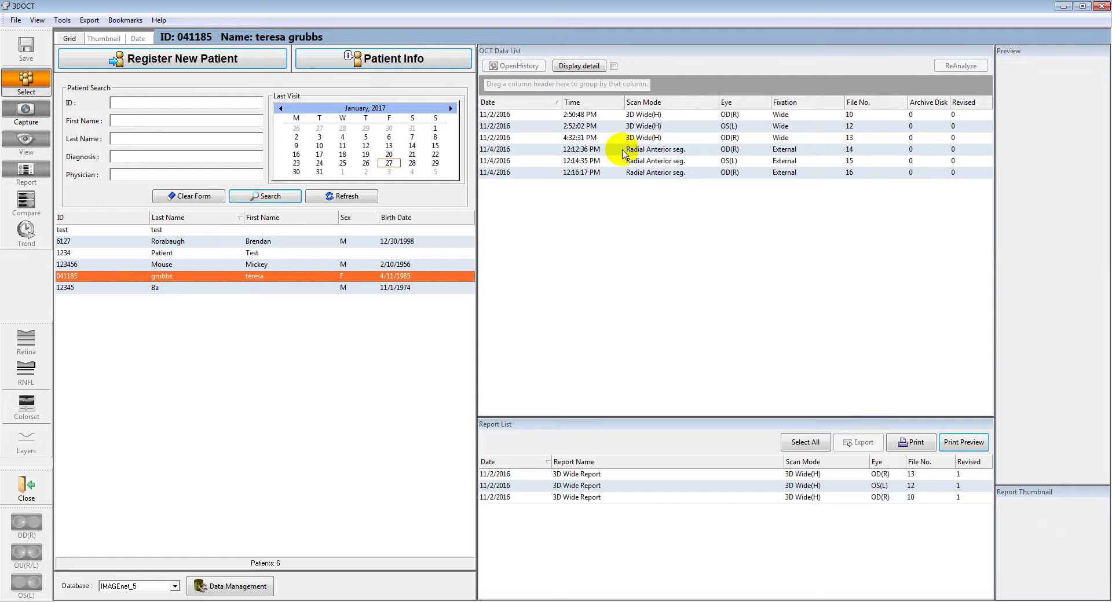
click(621, 150)
double_click(621, 149)
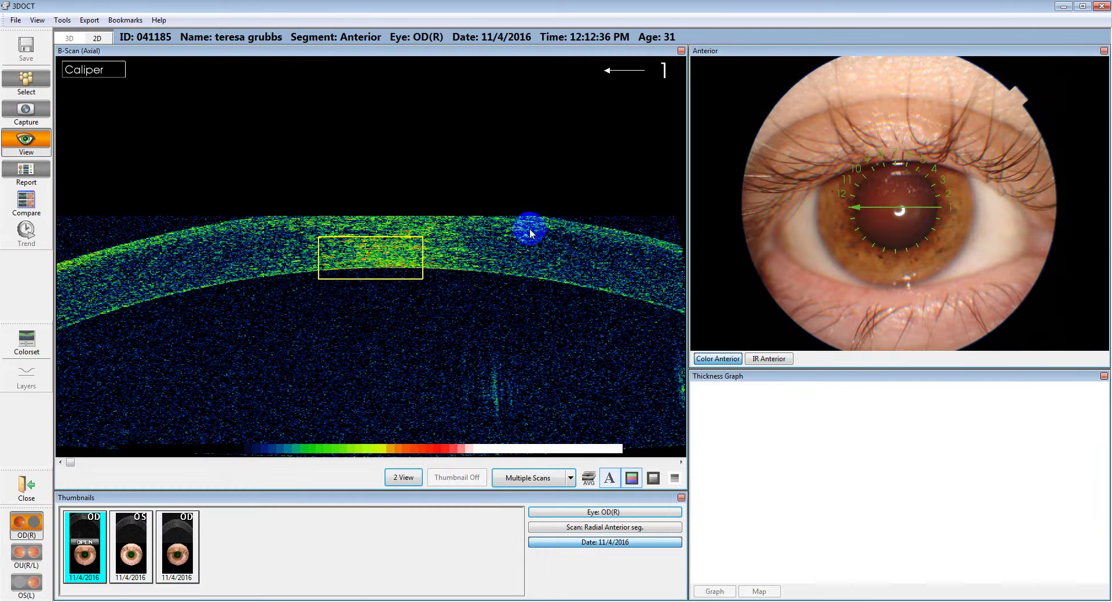
Browse the radial B-scans of the OD(R) anterior scan around B-scan 11 and close the scan.
scroll(912, 233, up, 4)
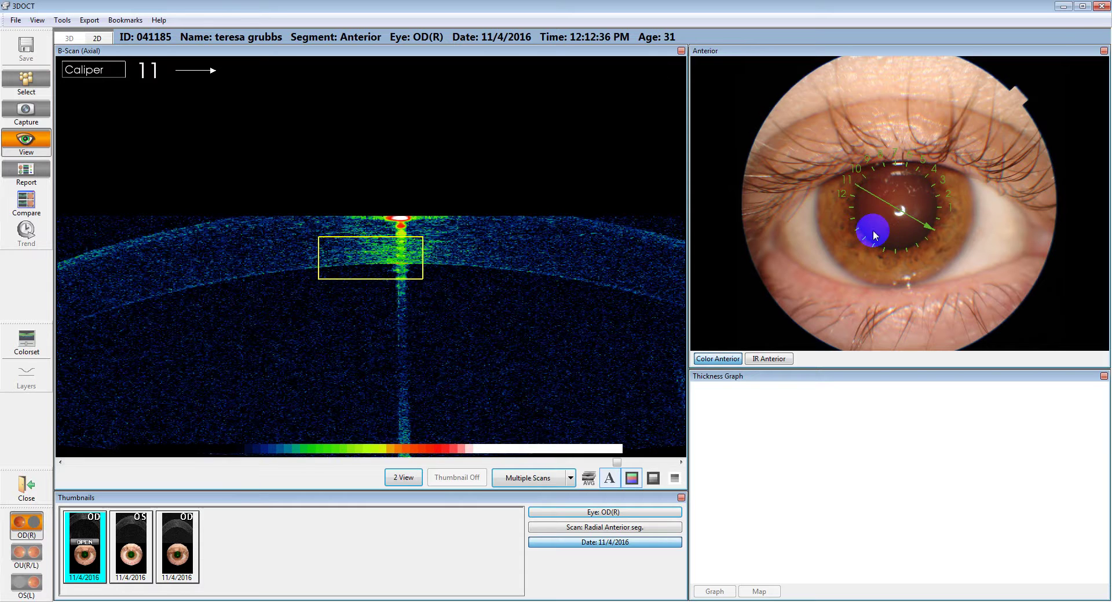
scroll(874, 231, down, 3)
scroll(873, 231, up, 1)
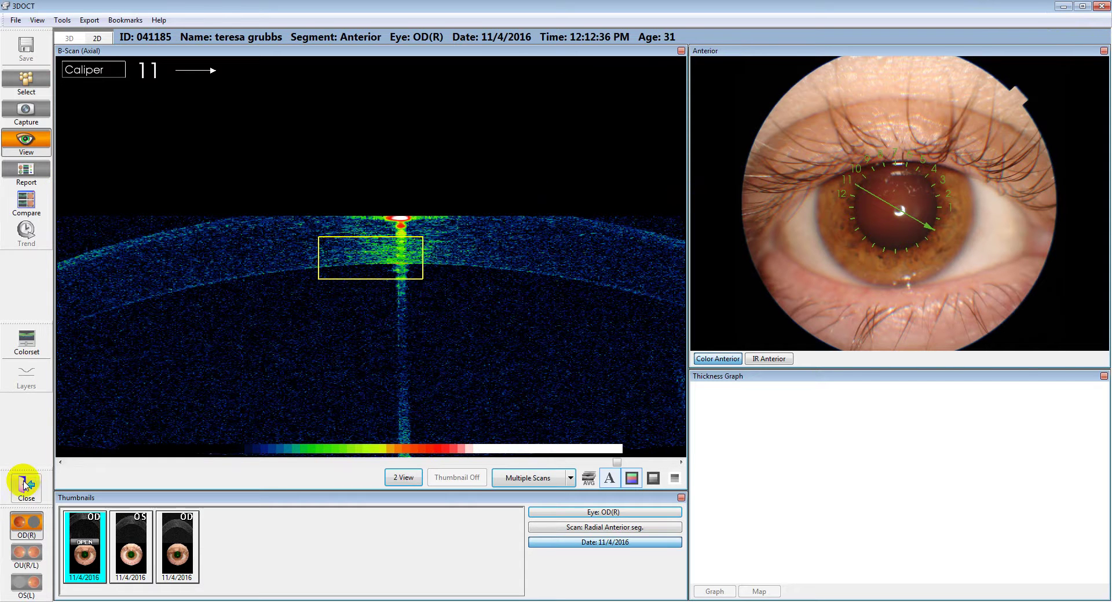
click(25, 487)
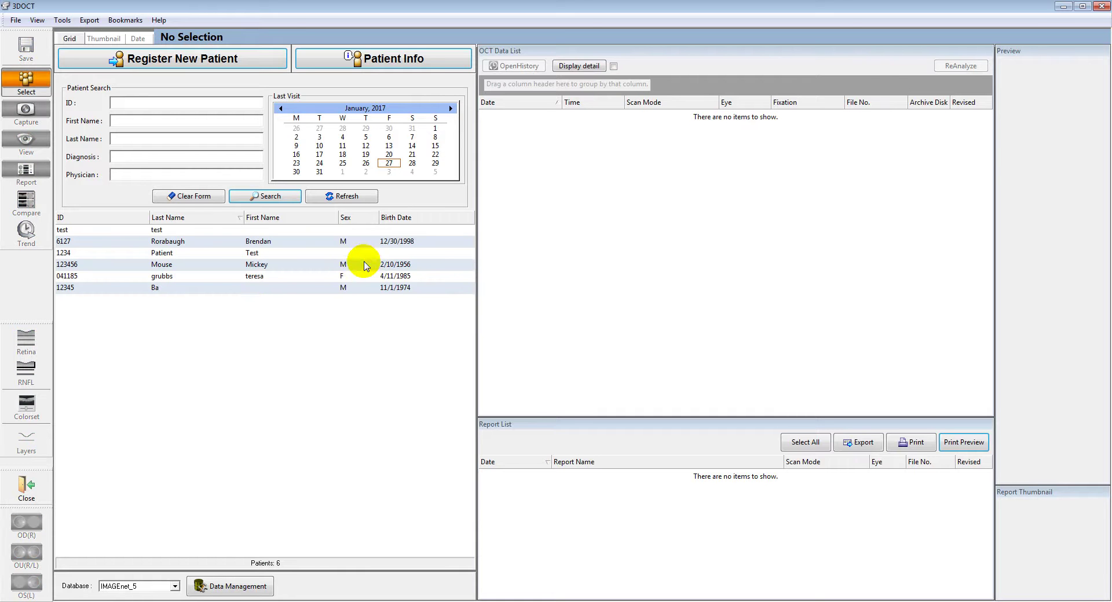
Reselect the second-to-last patient and open the Radial Anterior seg. OS(L) scan of 11/4/2016 12:14:35 PM.
click(230, 277)
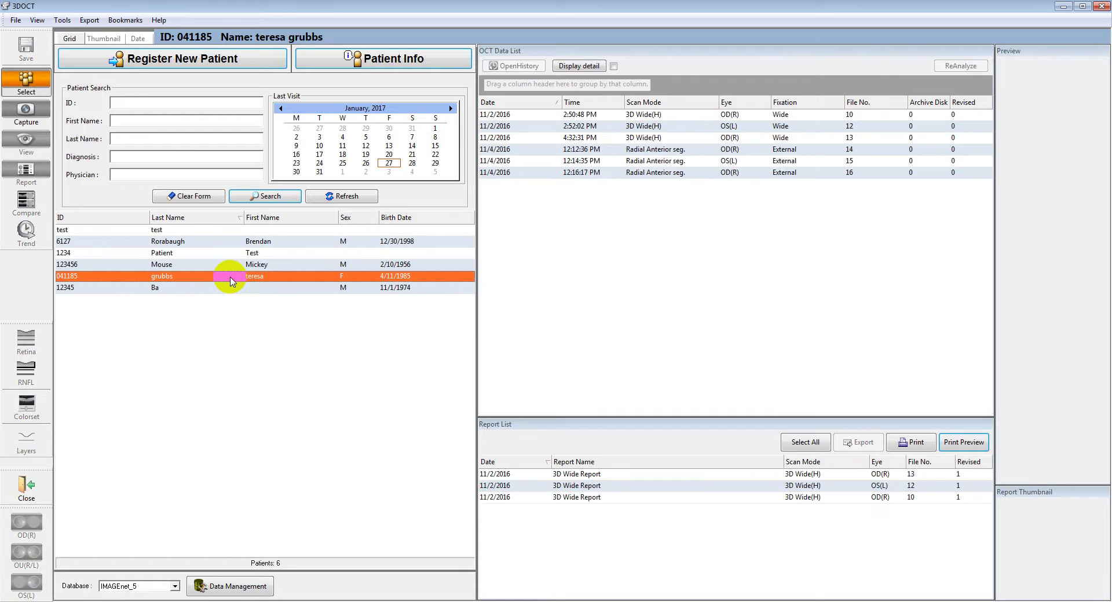
click(658, 162)
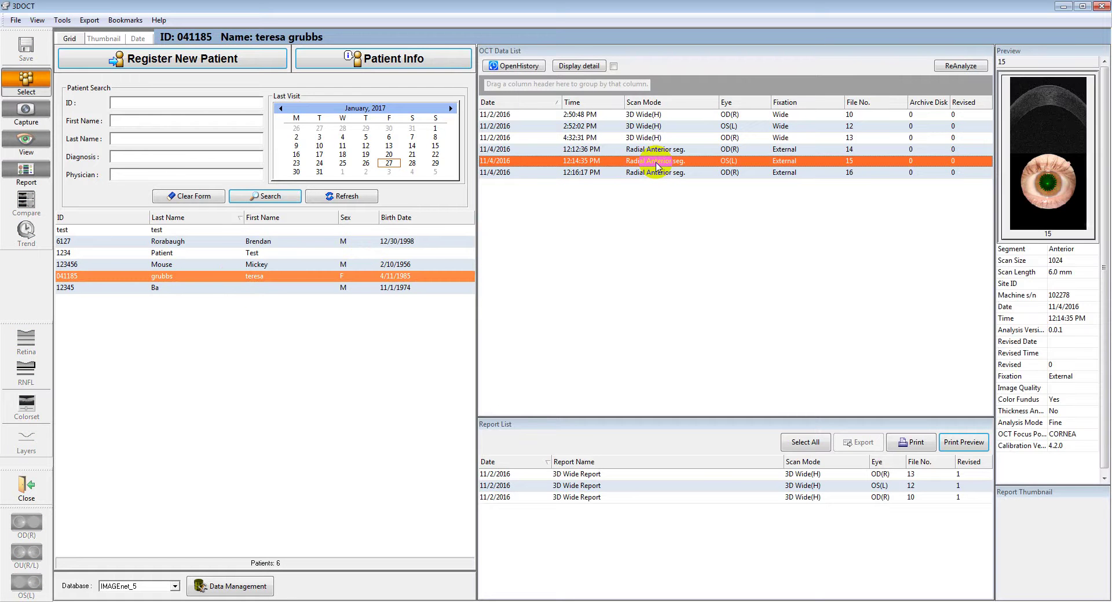
double_click(655, 163)
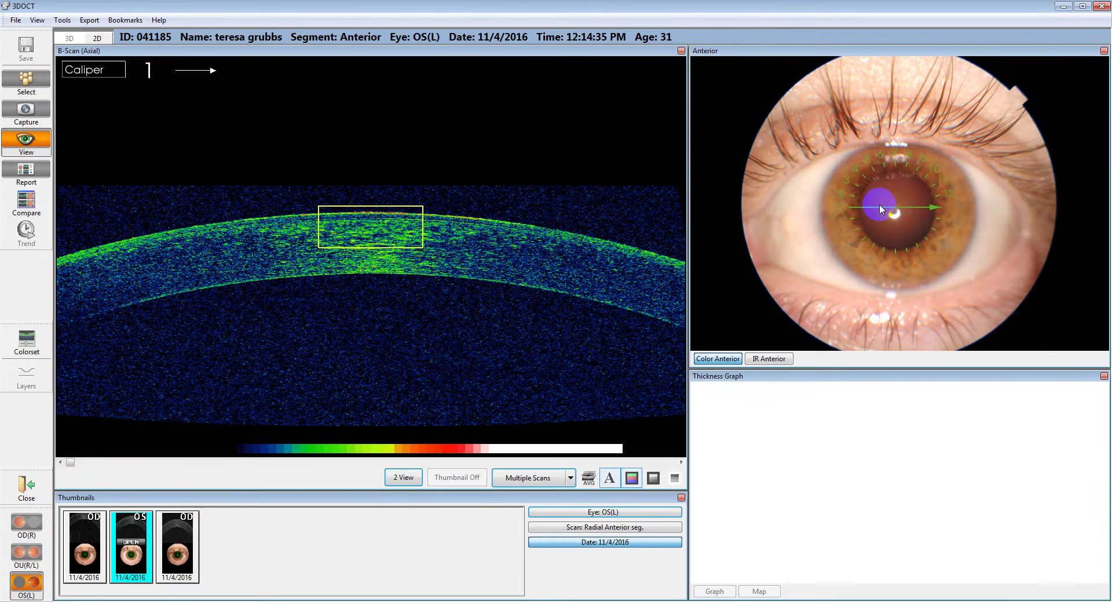
Browse the radial B-scans of the OS(L) anterior scan, compare B-scans 7 and 8, and stop on B-scan 7.
click(846, 185)
scroll(846, 184, up, 4)
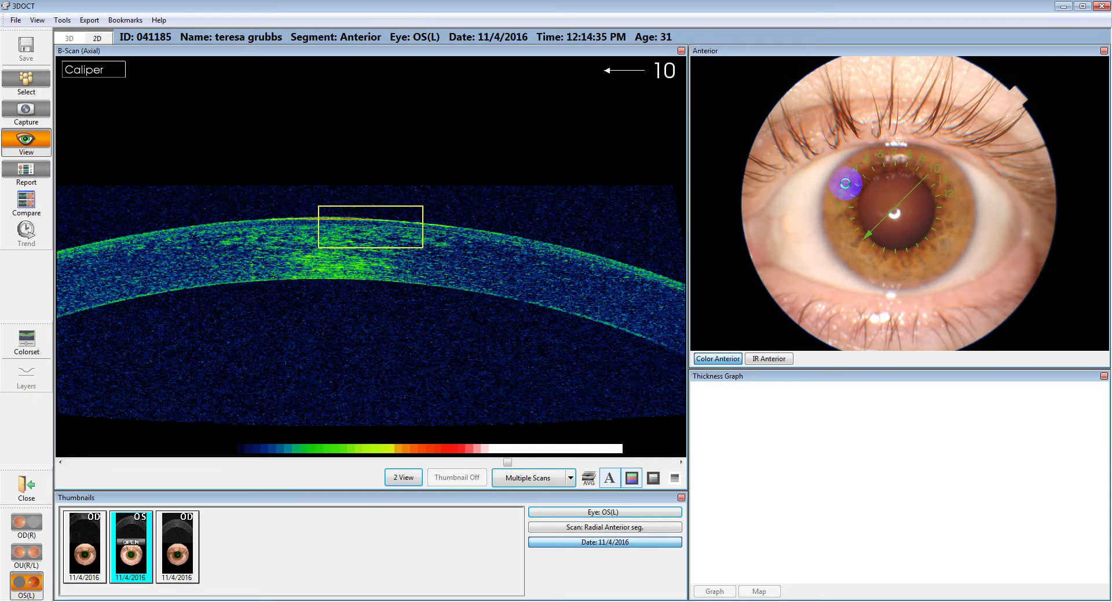
scroll(846, 184, up, 2)
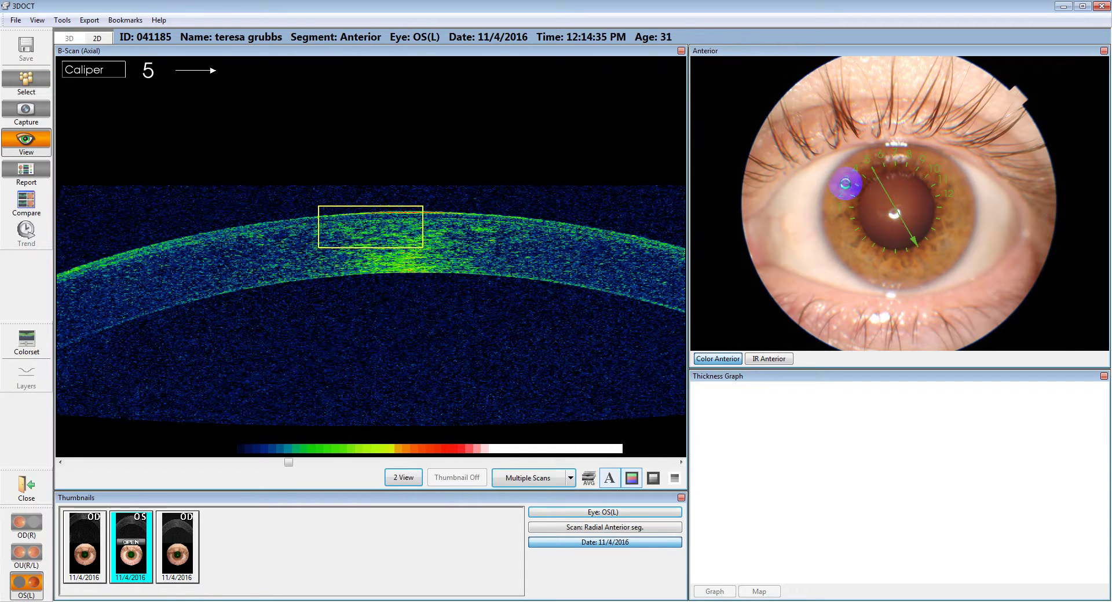
scroll(846, 184, down, 1)
scroll(846, 184, down, 1)
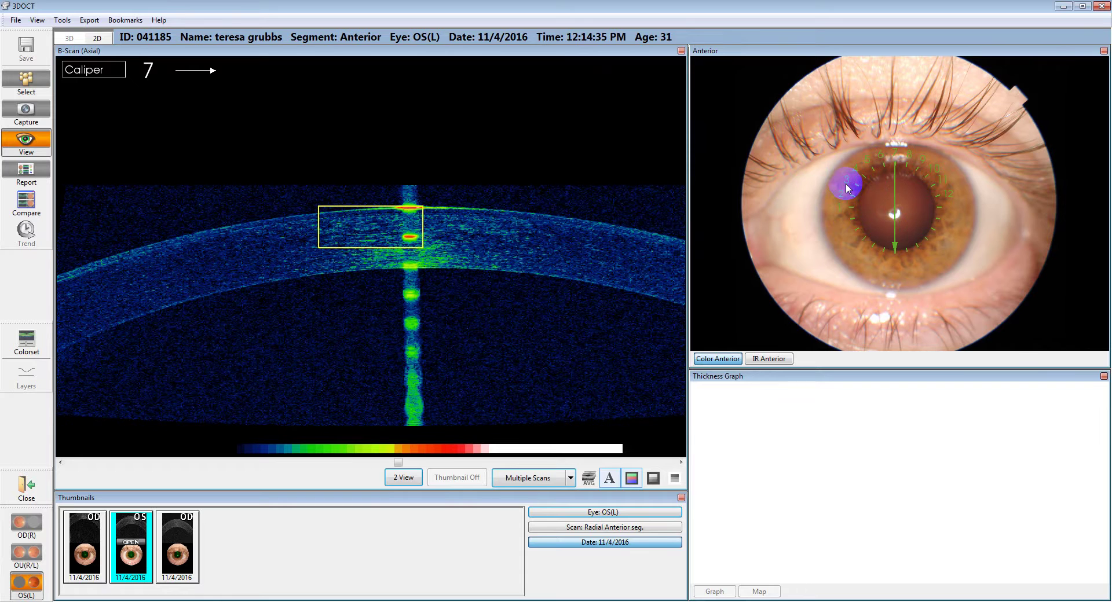
scroll(846, 185, down, 1)
scroll(845, 185, up, 1)
scroll(846, 186, up, 2)
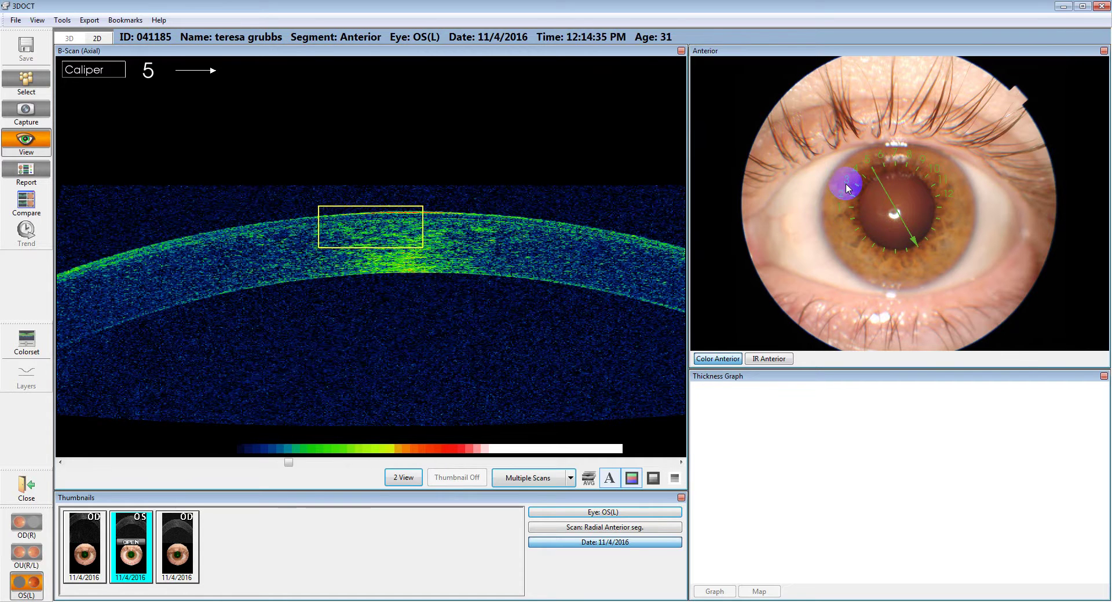
scroll(846, 187, down, 2)
scroll(846, 186, down, 1)
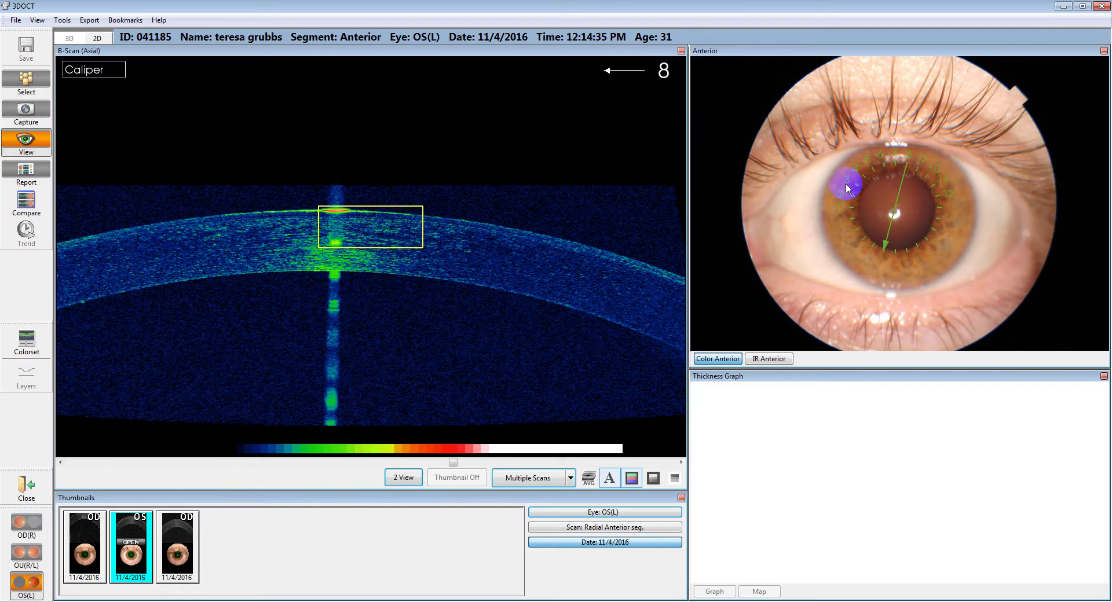
scroll(846, 184, up, 1)
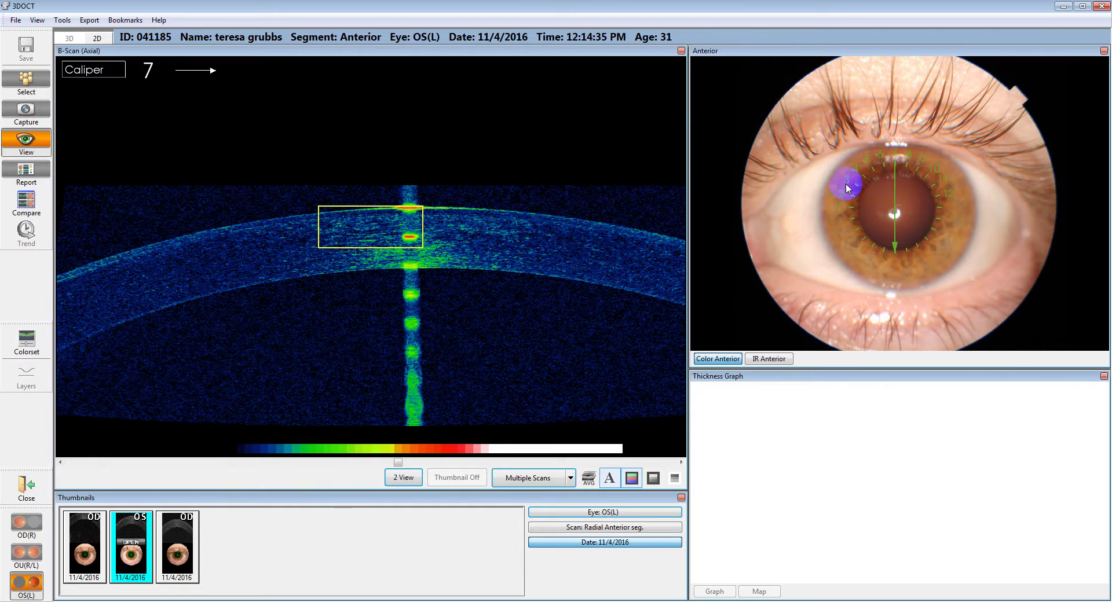
scroll(846, 186, down, 1)
scroll(846, 185, up, 1)
scroll(846, 187, down, 1)
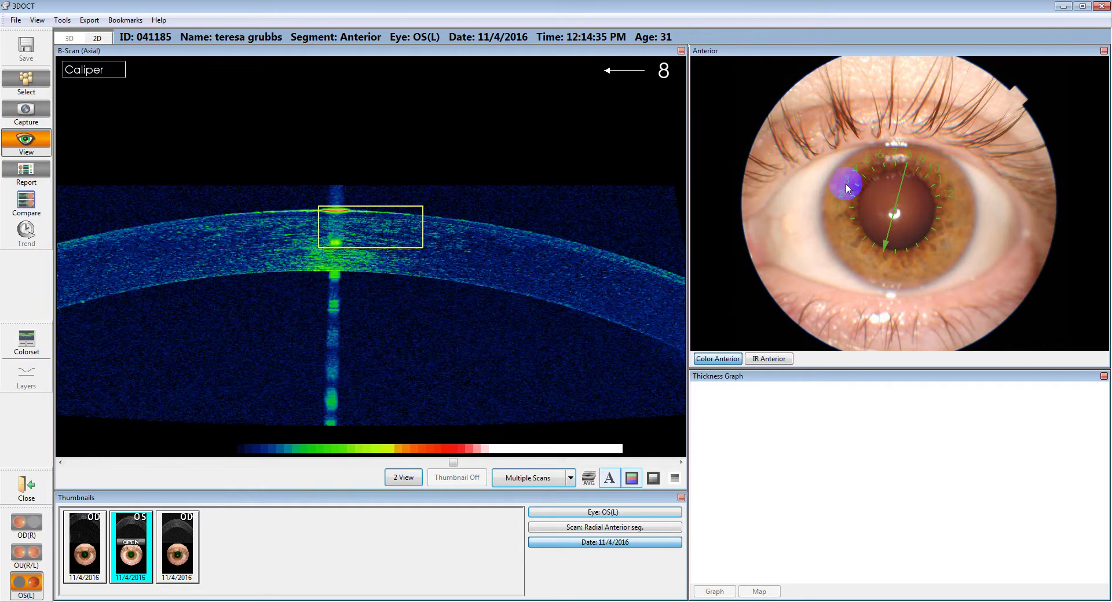
scroll(845, 187, up, 1)
scroll(847, 186, down, 1)
scroll(847, 185, up, 1)
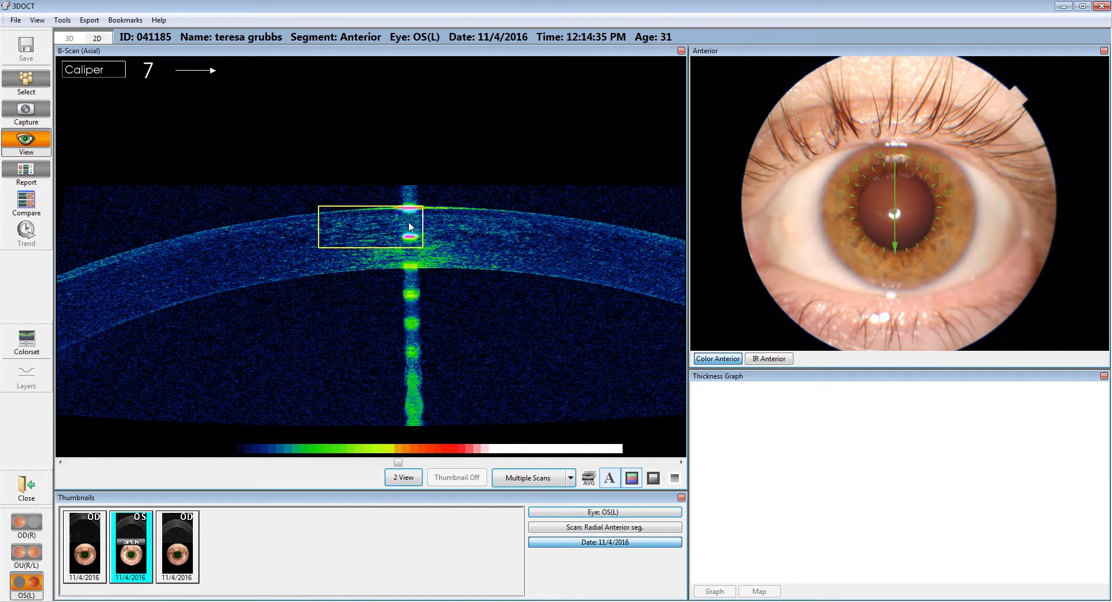
Measure the corneal thickness beside the central reflection on B-scan 7 with the caliper, and delete all measurements.
click(116, 71)
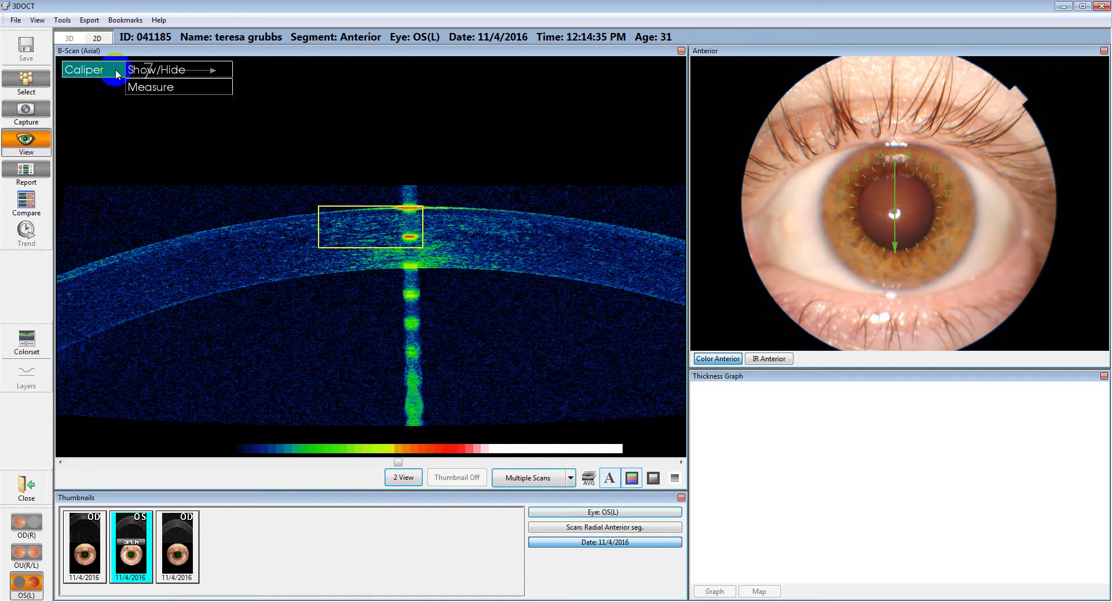
click(141, 88)
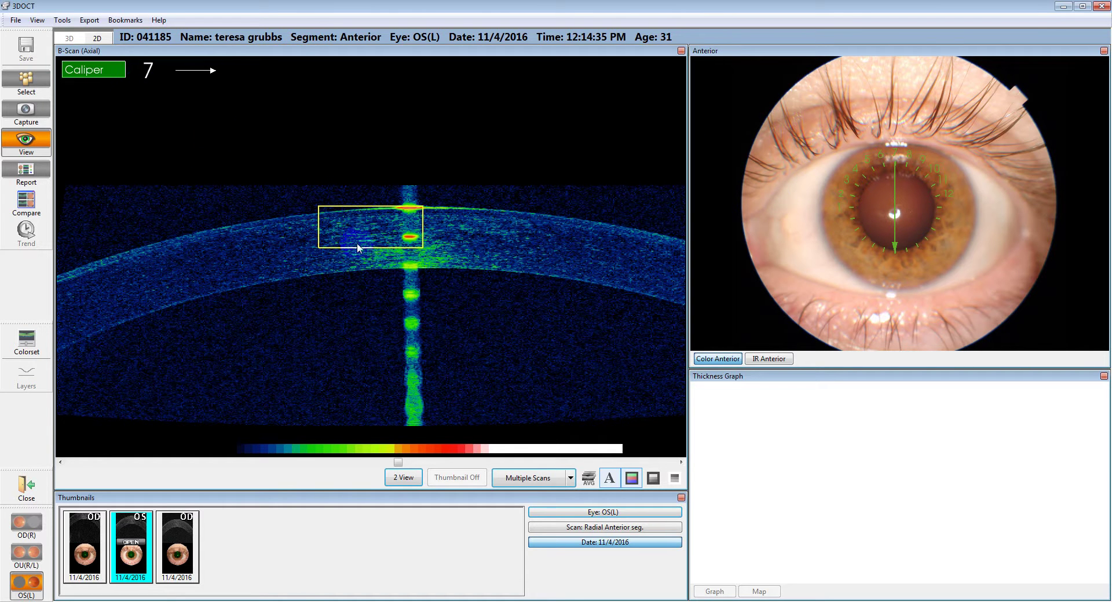
click(432, 207)
drag(433, 207, 433, 271)
click(110, 75)
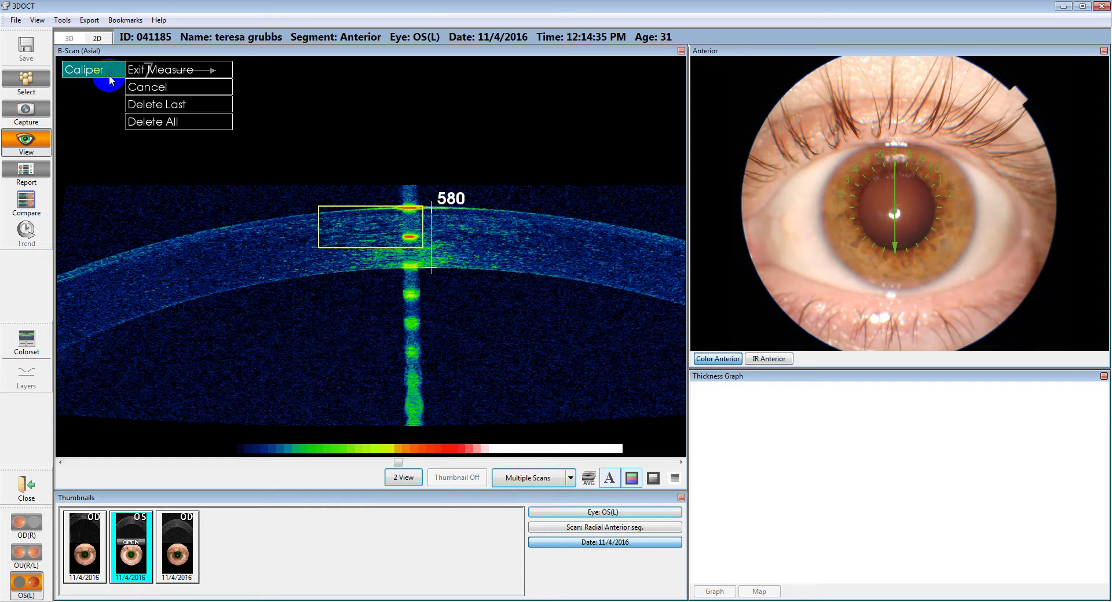
click(147, 123)
click(549, 336)
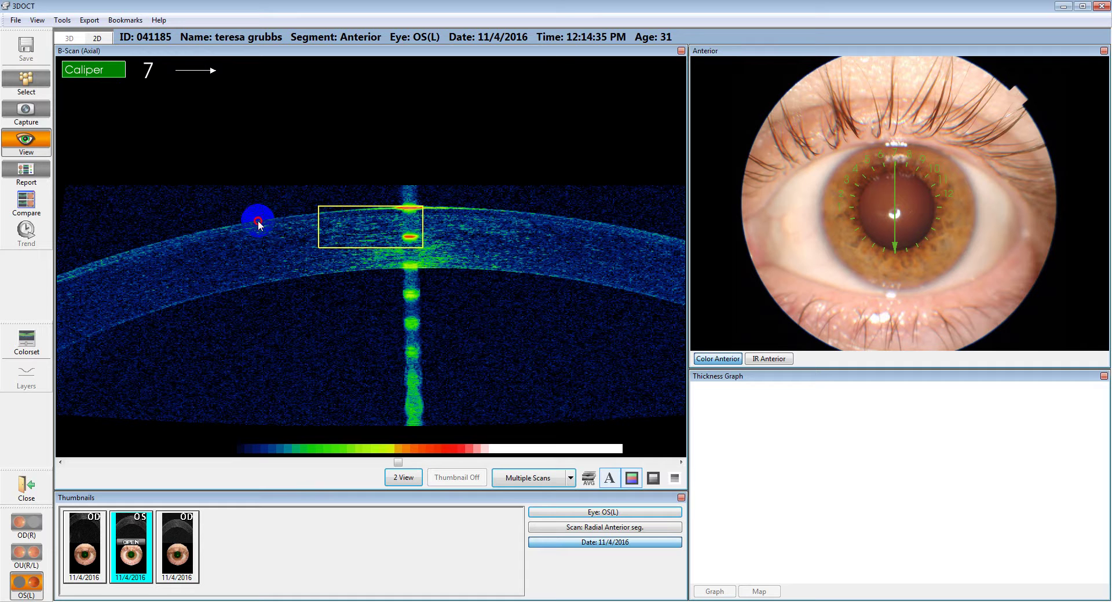
Measure the corneal thickness left of the yellow frame on B-scan 7 with the caliper, and delete all measurements.
drag(258, 220, 263, 285)
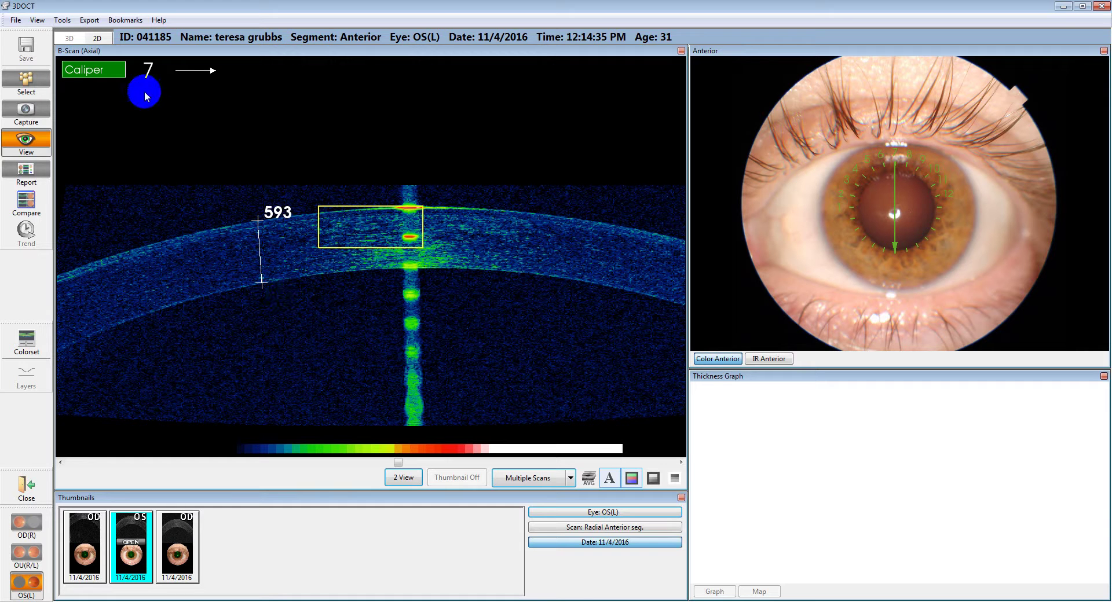
click(96, 71)
click(149, 122)
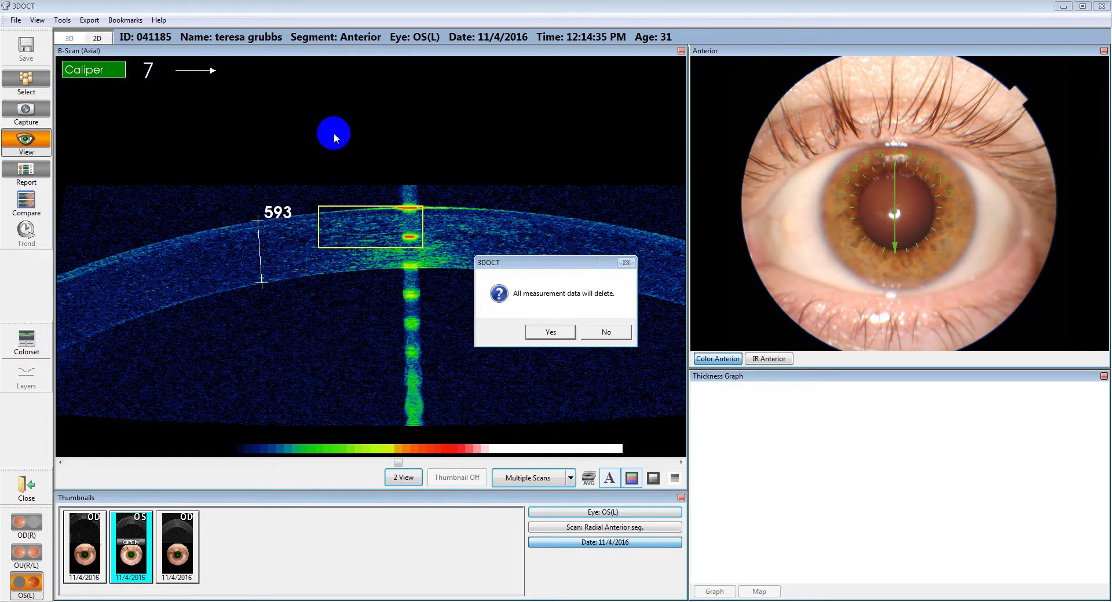
click(559, 337)
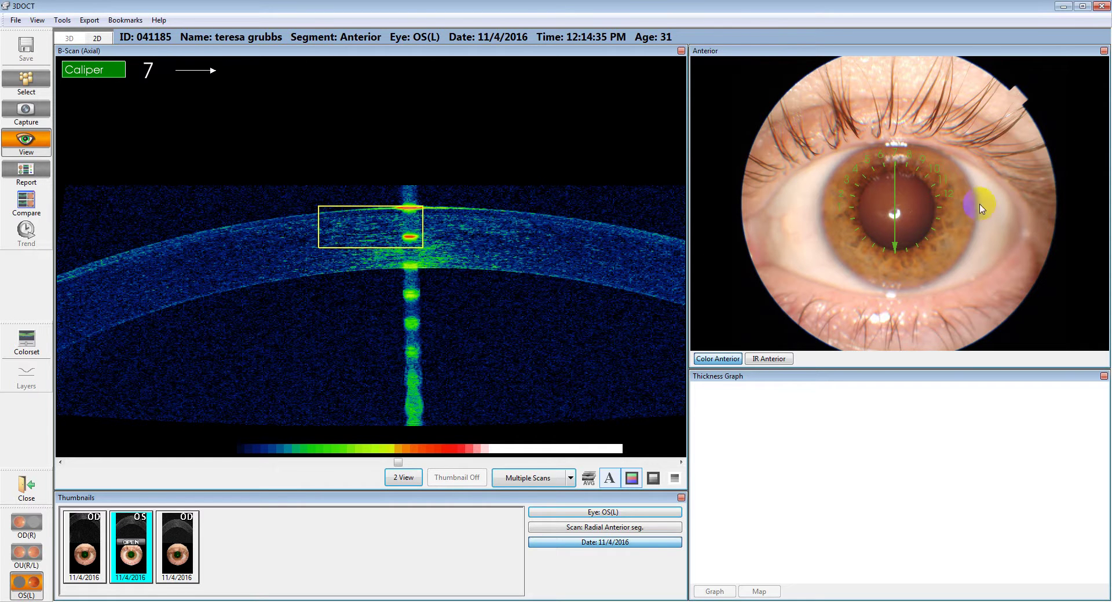
Browse the OS(L) radial B-scans from 3 to 12 and stop on B-scan 10.
scroll(896, 208, up, 1)
scroll(895, 211, up, 5)
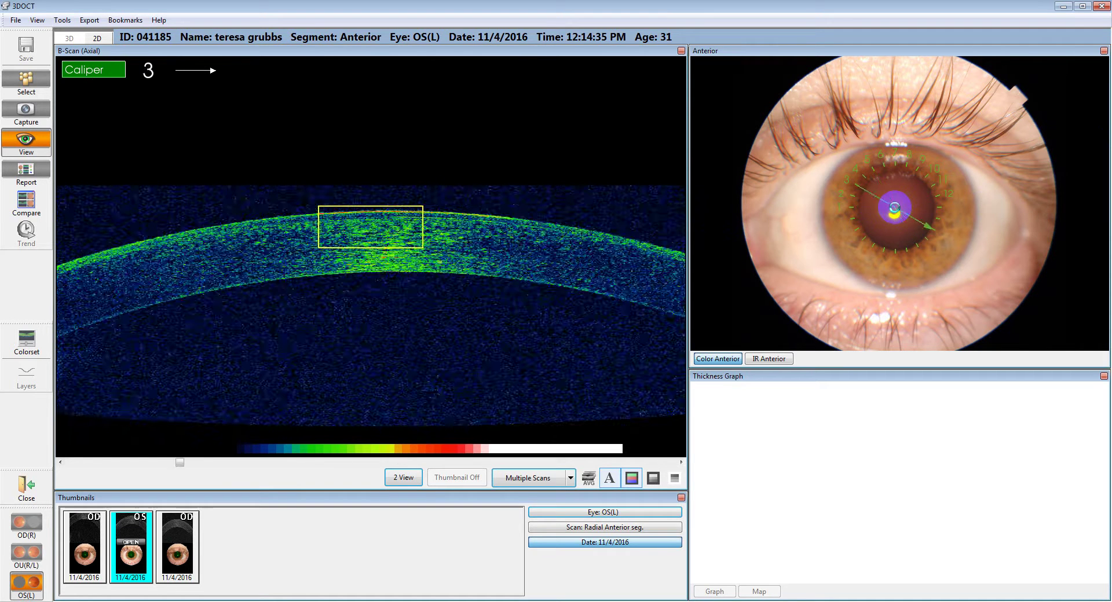
scroll(896, 212, down, 11)
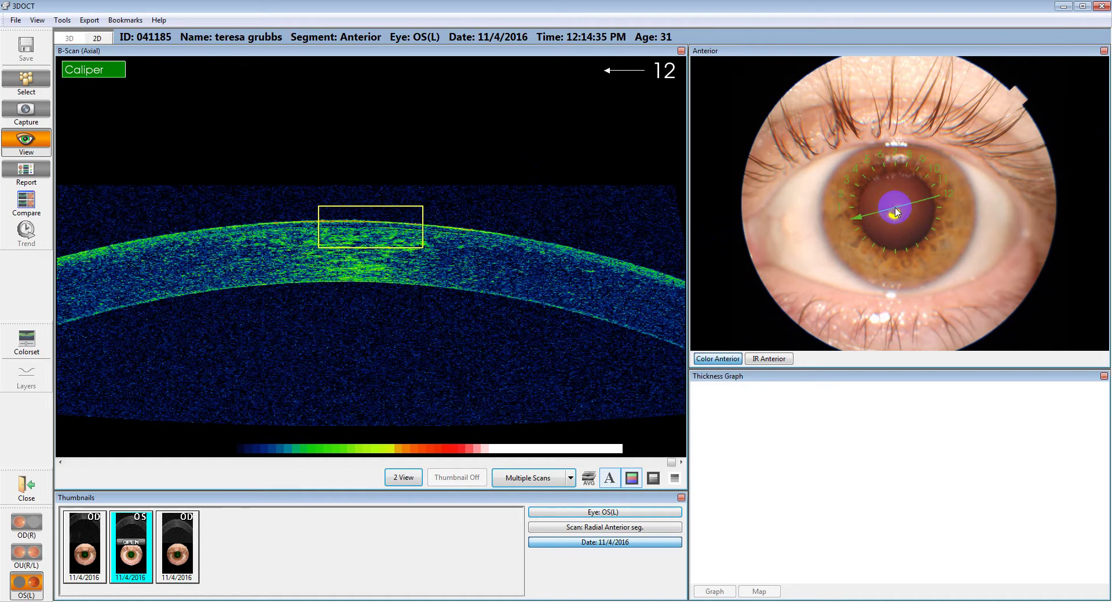
scroll(896, 212, up, 4)
scroll(896, 212, down, 2)
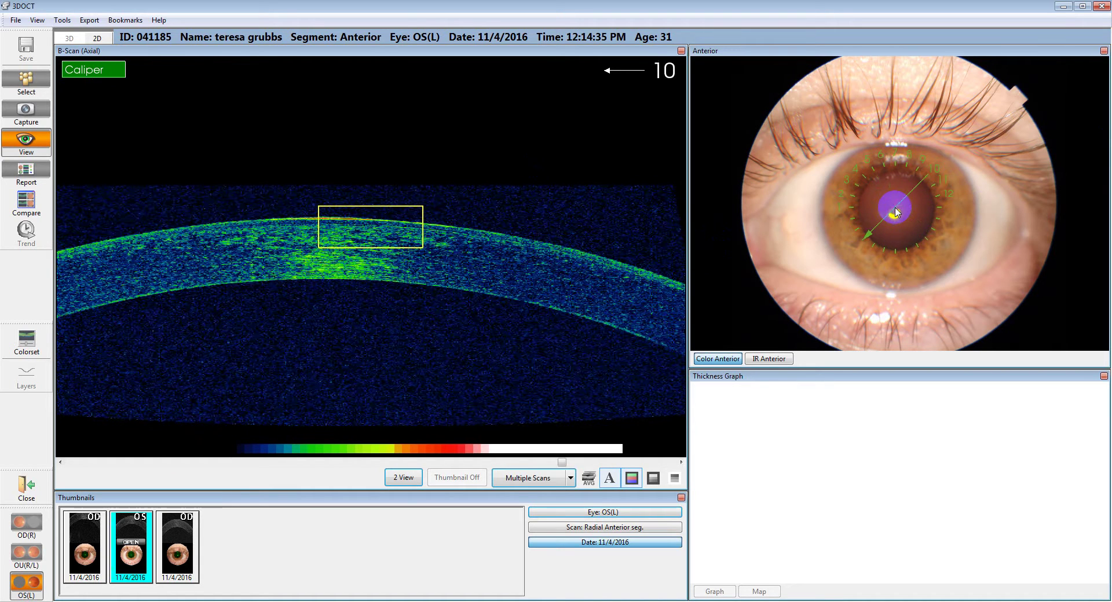
Hide the annotations on B-scan 10 and change its display from color to grayscale and on to inverted grayscale.
click(33, 343)
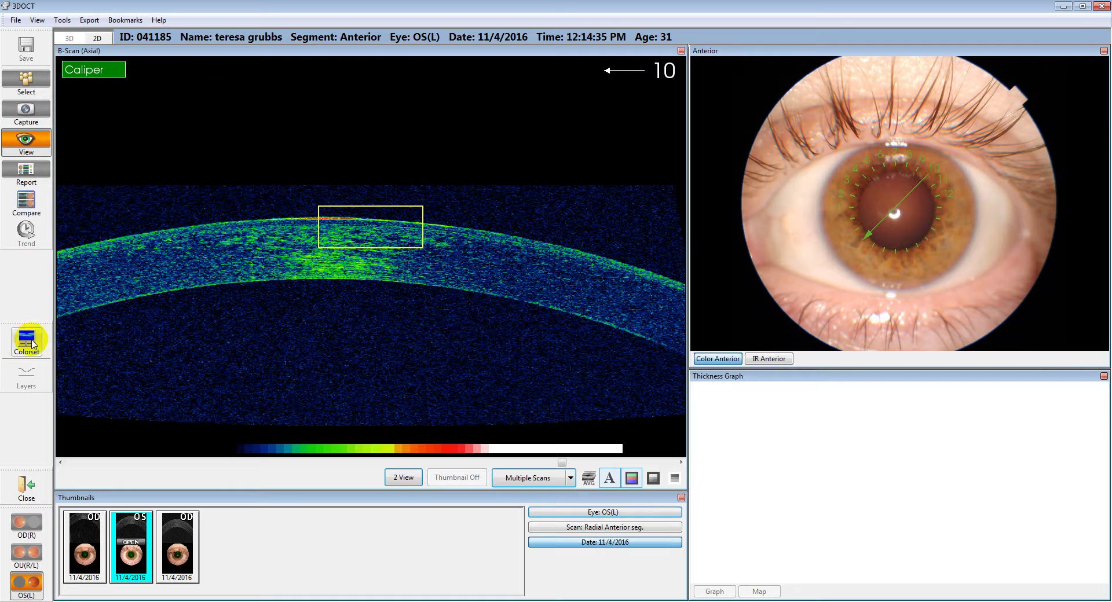
click(33, 343)
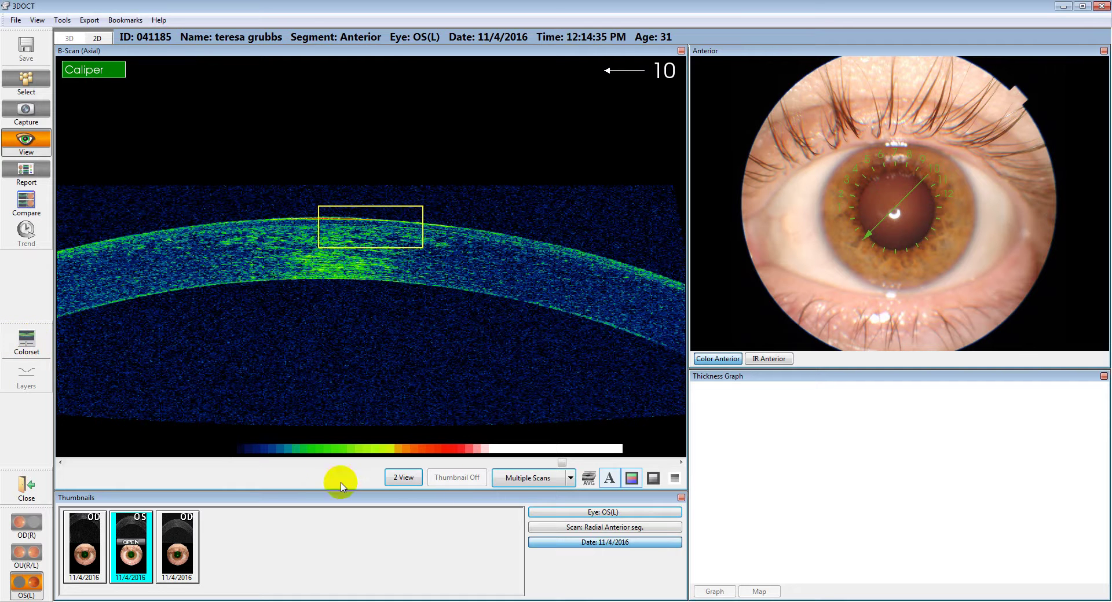
click(608, 478)
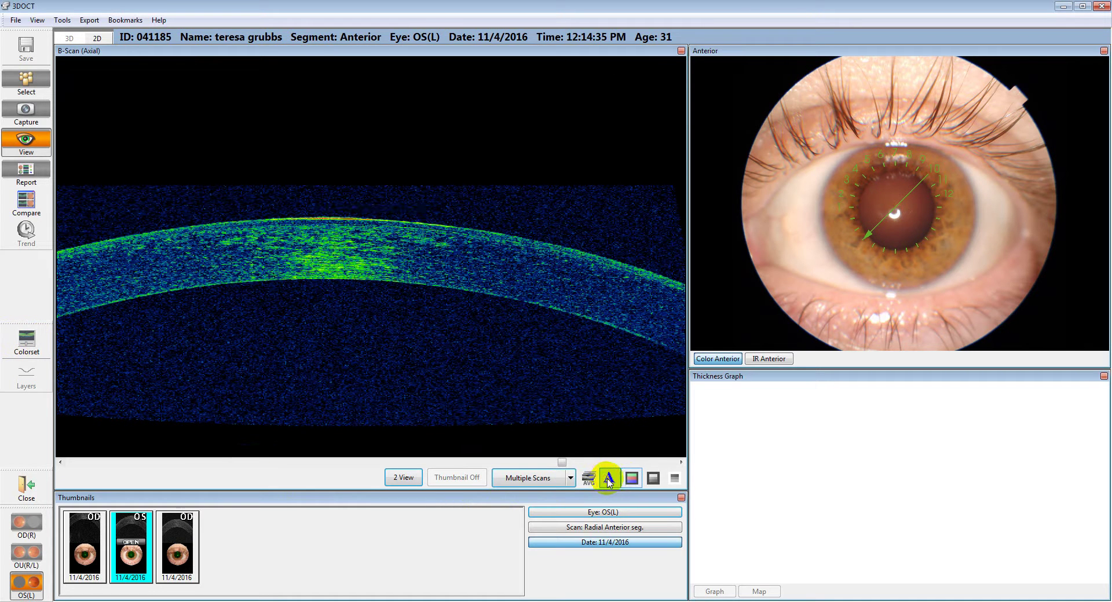
click(609, 479)
click(609, 479)
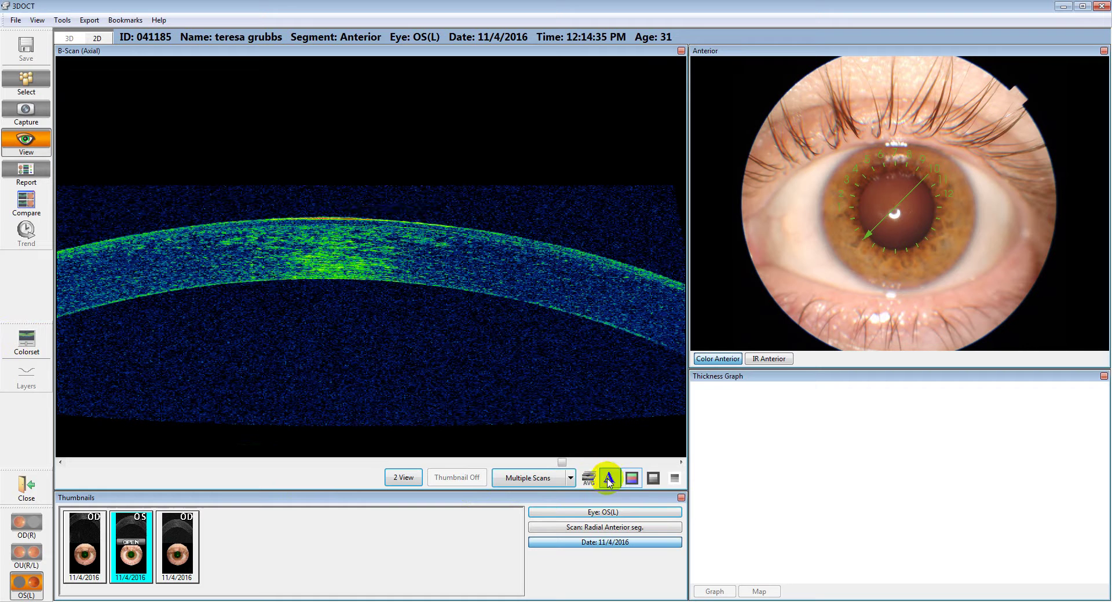
click(653, 478)
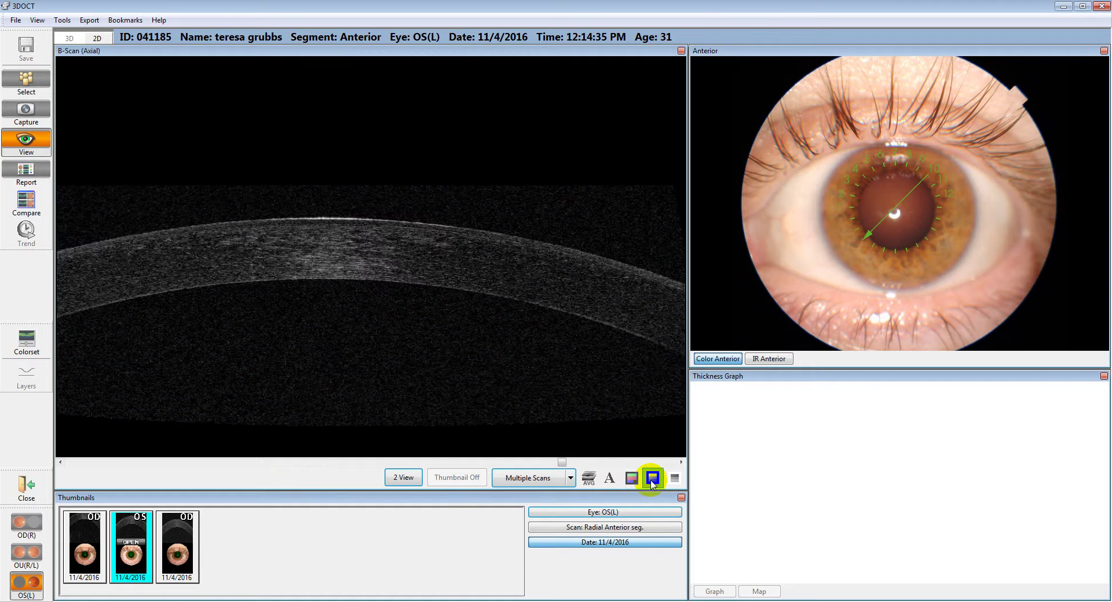
click(673, 478)
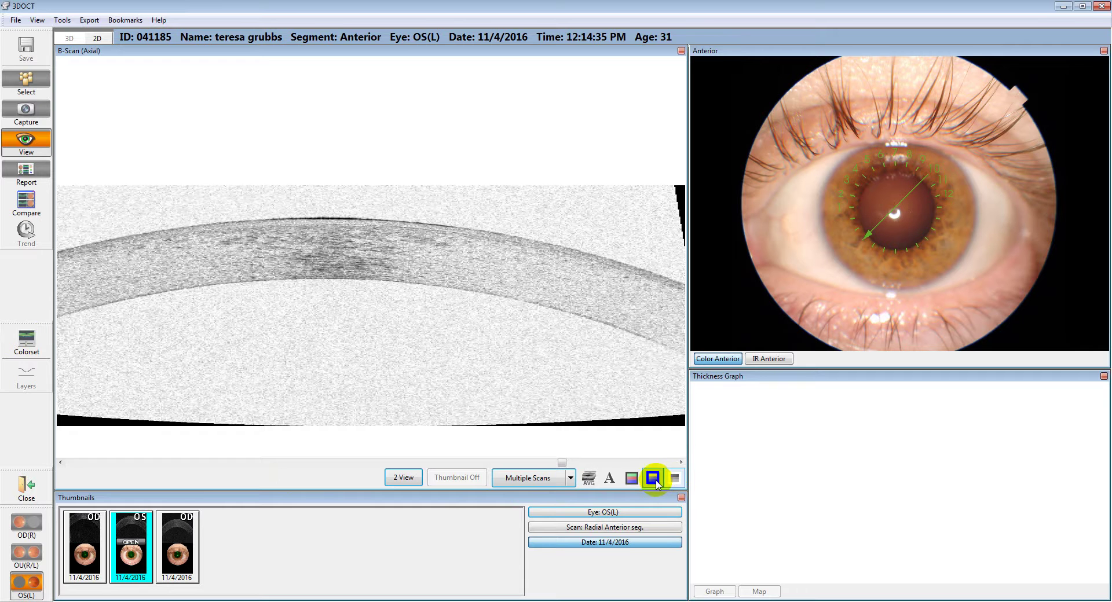
Compare B-scan 10 in color, grayscale and inverted grayscale, ending on inverted grayscale.
click(673, 480)
click(675, 482)
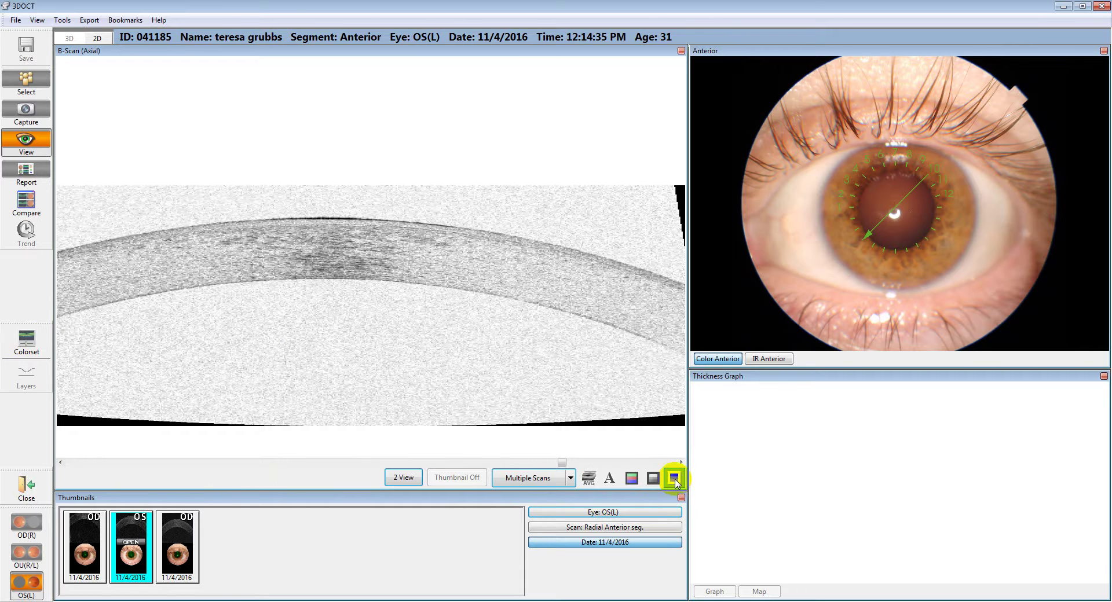
click(632, 478)
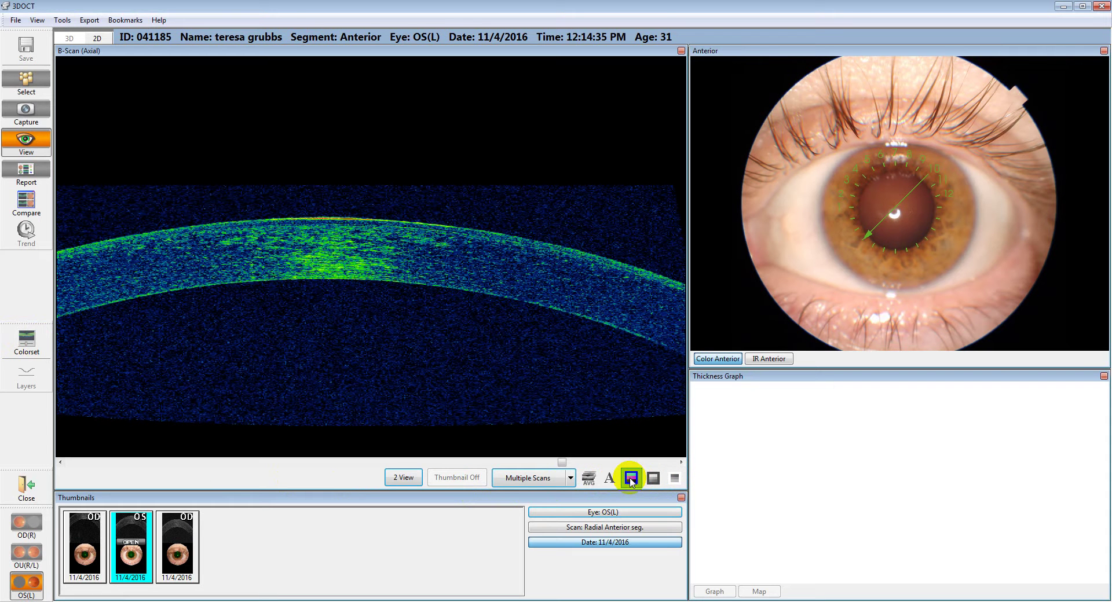
click(672, 481)
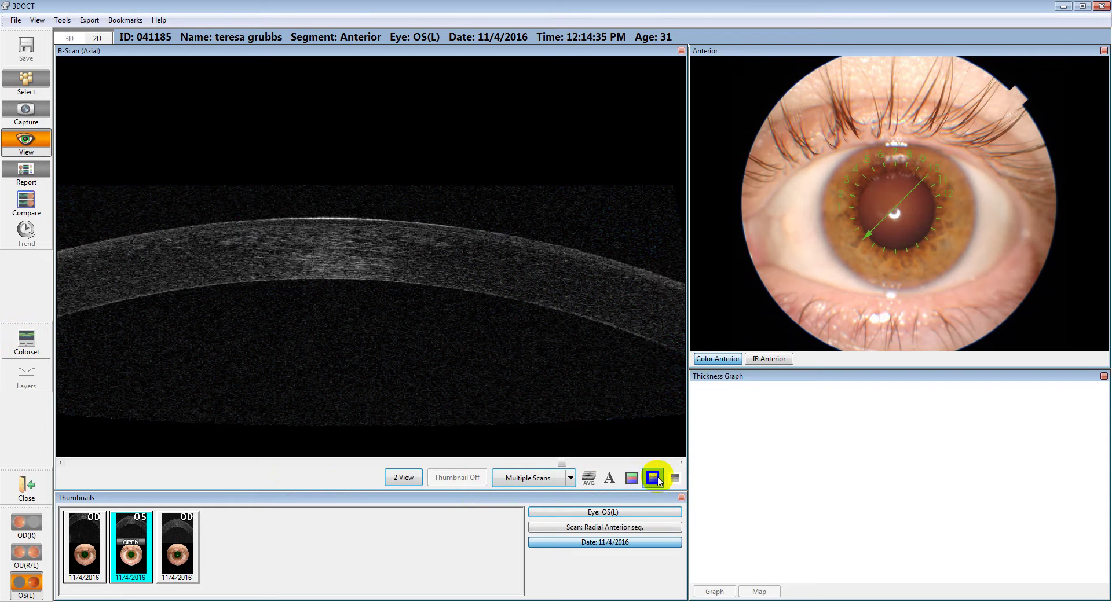
click(673, 480)
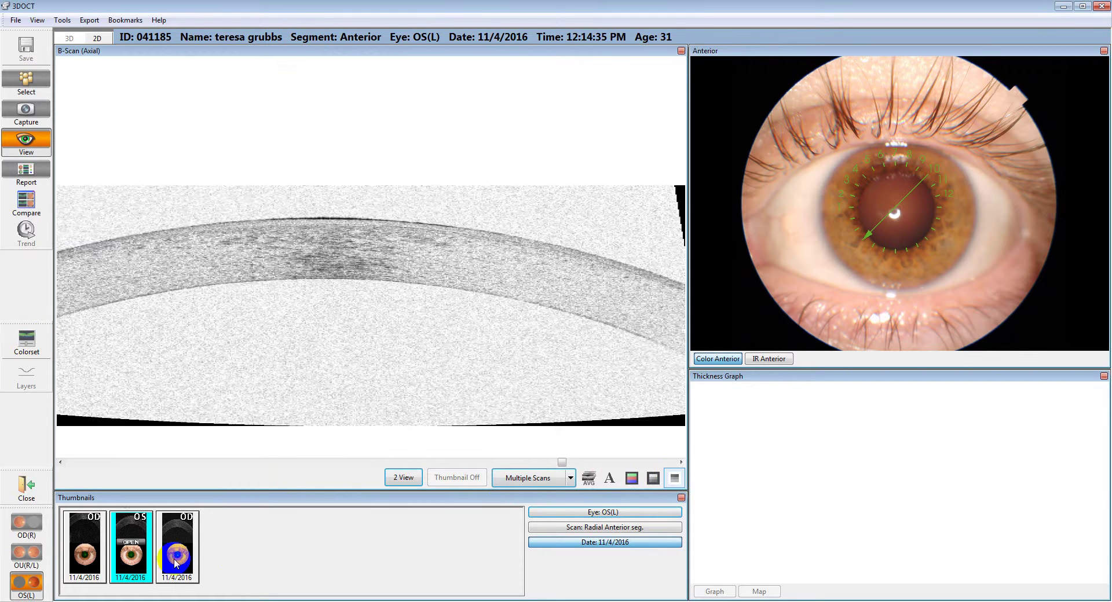
Open the OD(R) radial anterior scan from 12:16:17 PM, display it in color, and browse its B-scans to number 8.
click(192, 550)
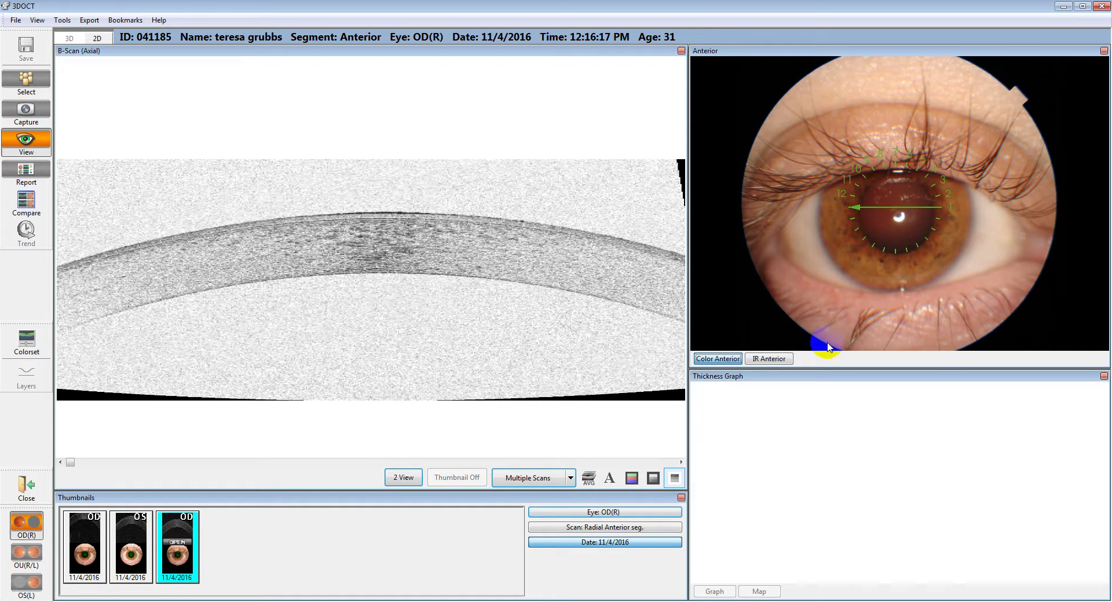
click(630, 479)
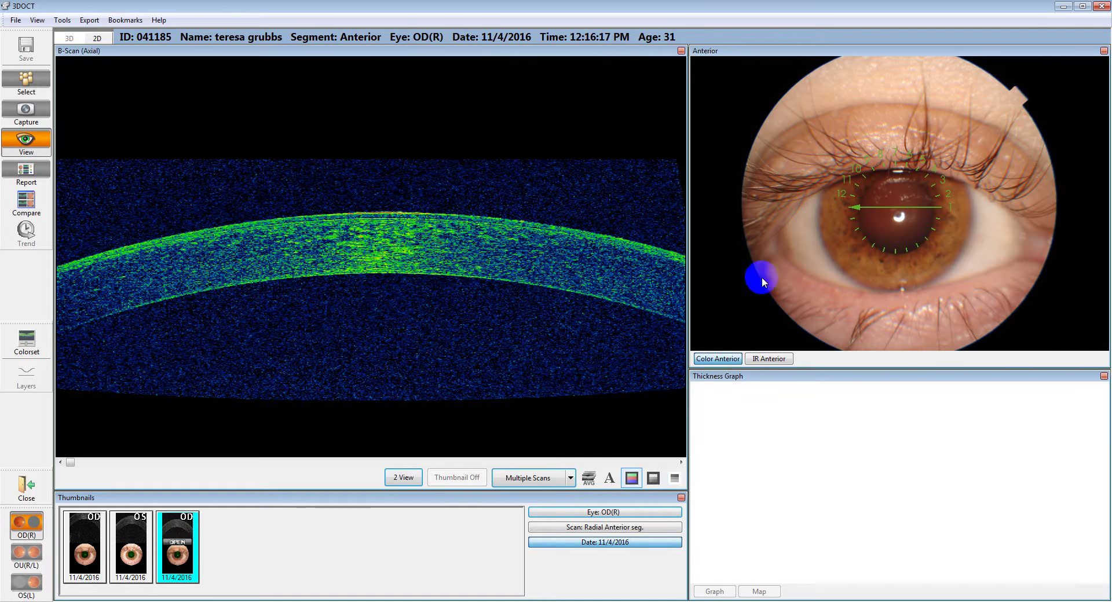
scroll(868, 214, up, 3)
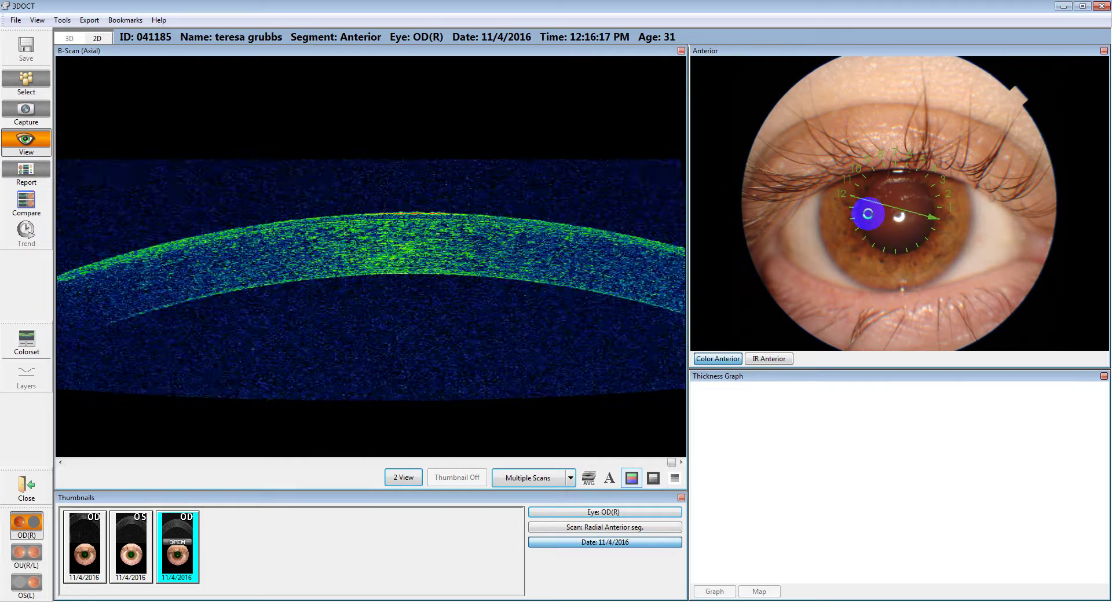
scroll(868, 215, up, 3)
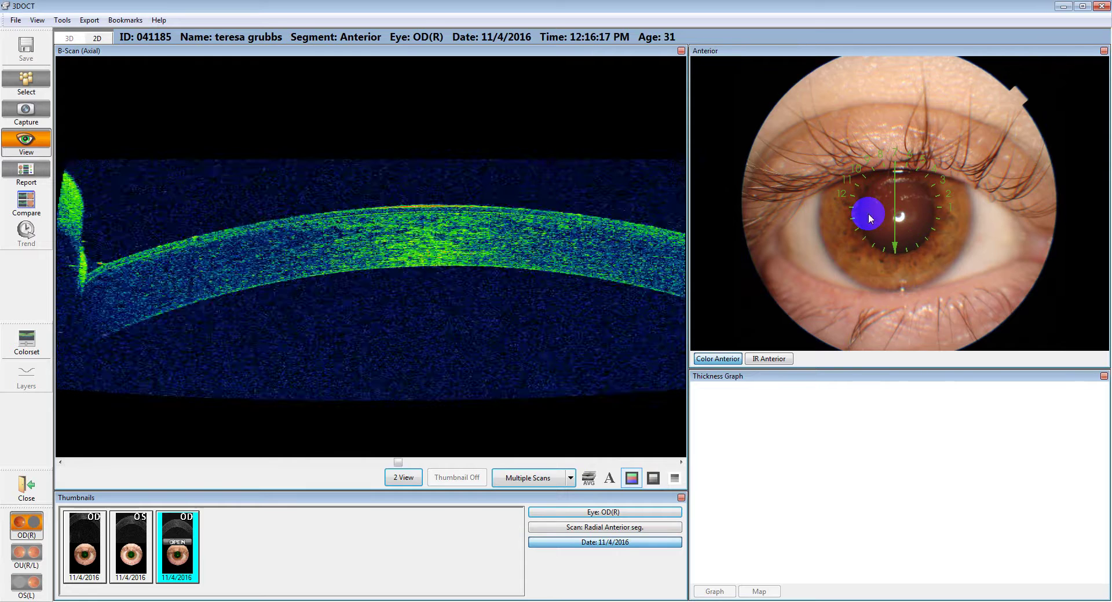
scroll(870, 218, down, 2)
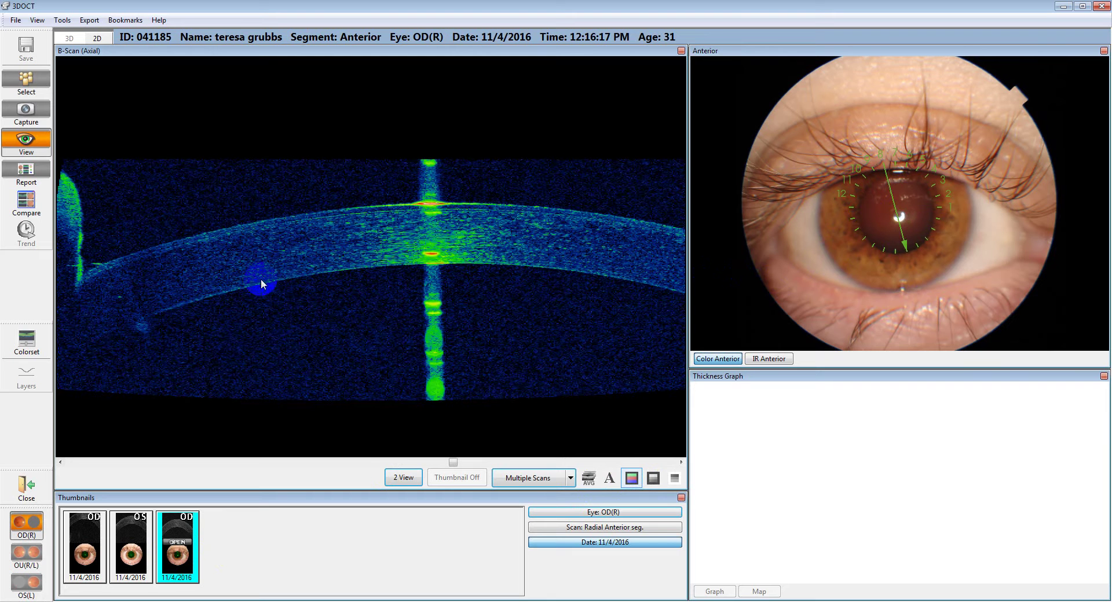
Show the annotations on B-scan 8 and measure the corneal thickness at the central reflection with the caliper.
click(213, 212)
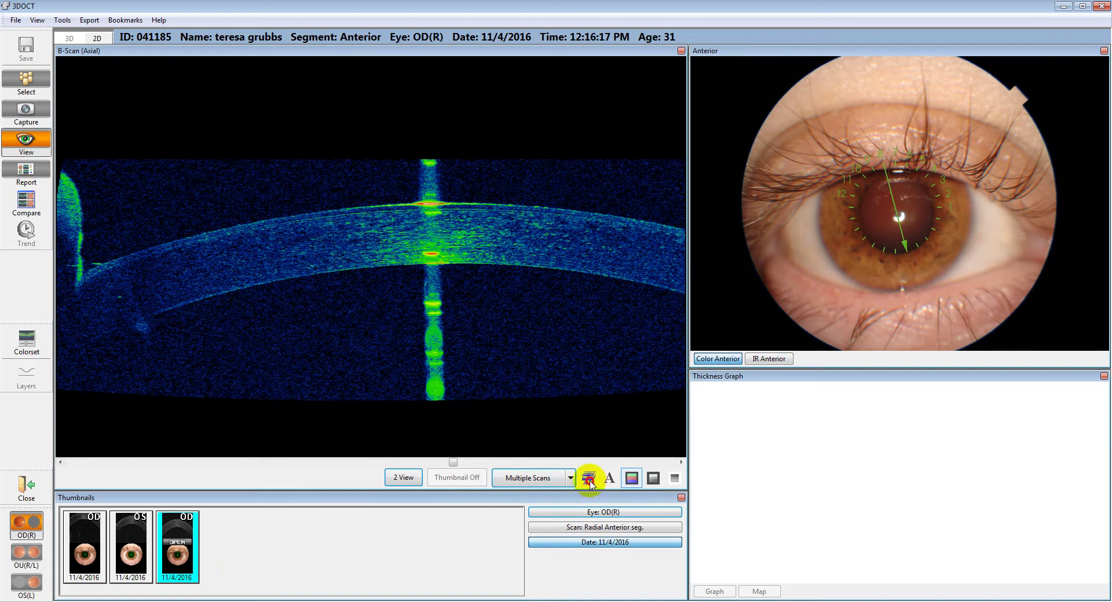
click(610, 478)
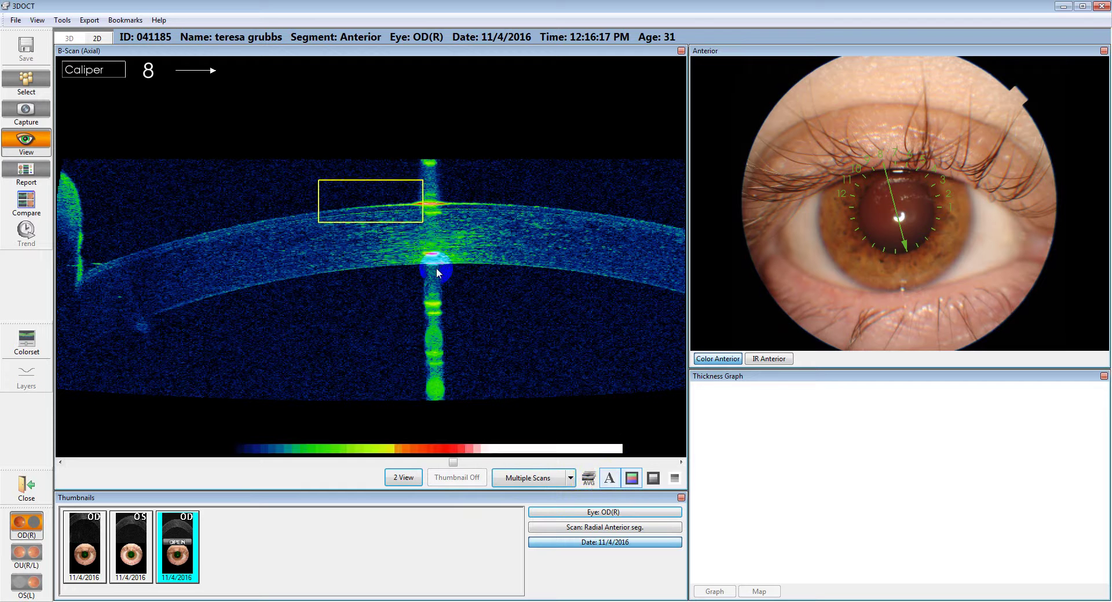
click(430, 206)
click(433, 264)
click(109, 71)
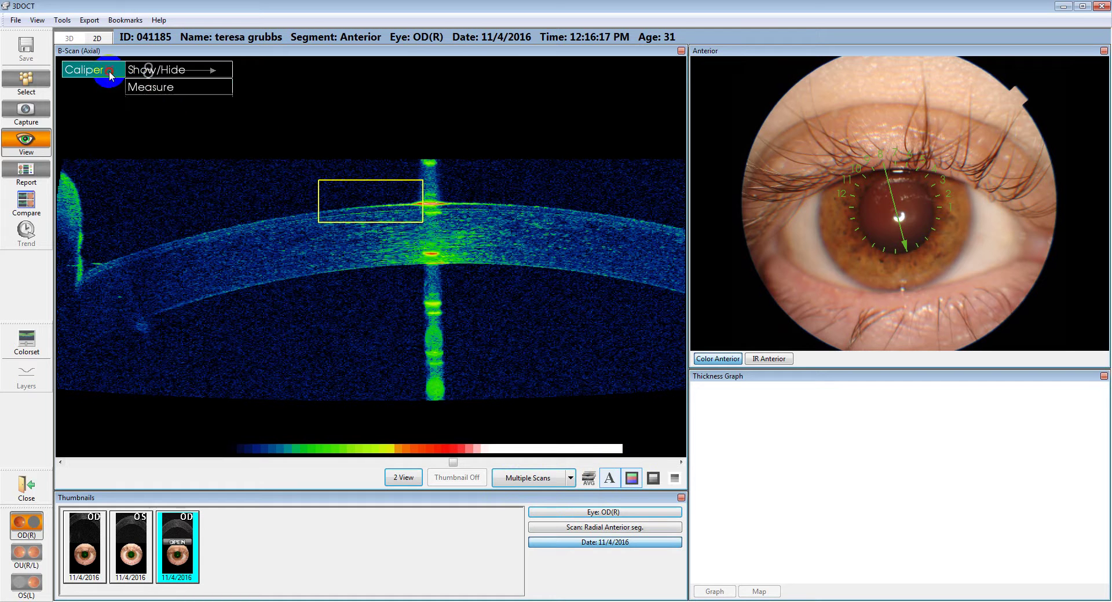
click(140, 88)
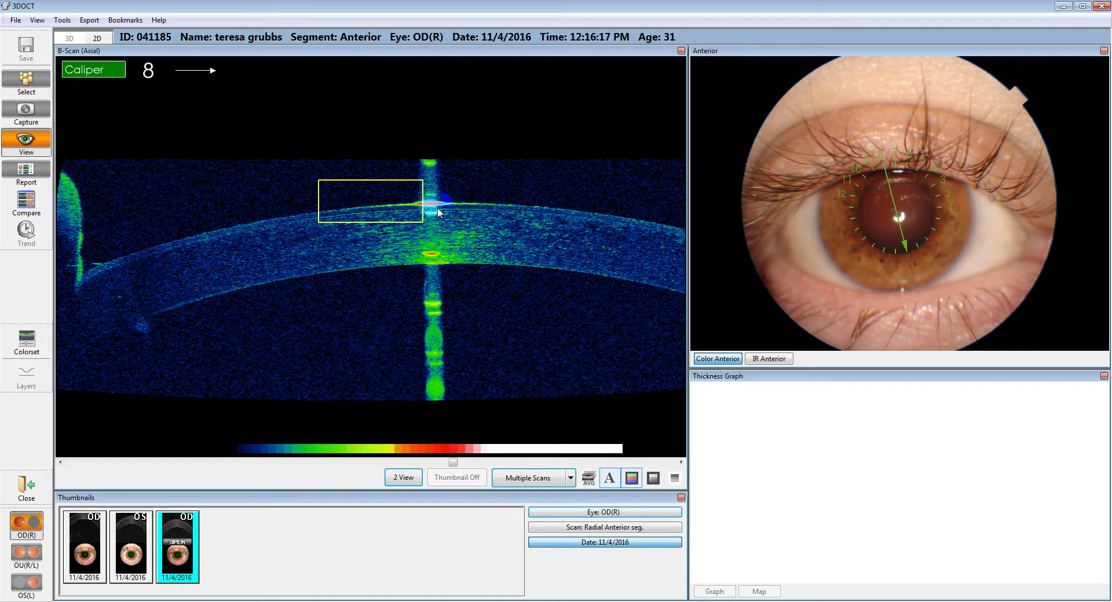
drag(429, 202, 431, 265)
click(509, 307)
Return to patient selection and examine the previews and details of the OCT data with file numbers 14, 12 and 10.
click(26, 81)
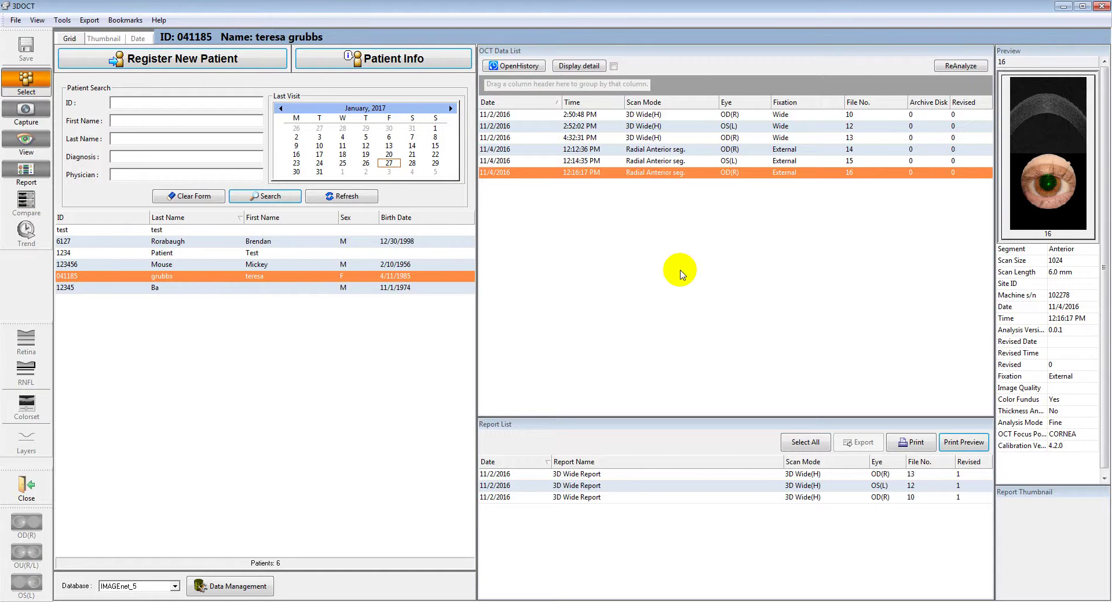
click(666, 150)
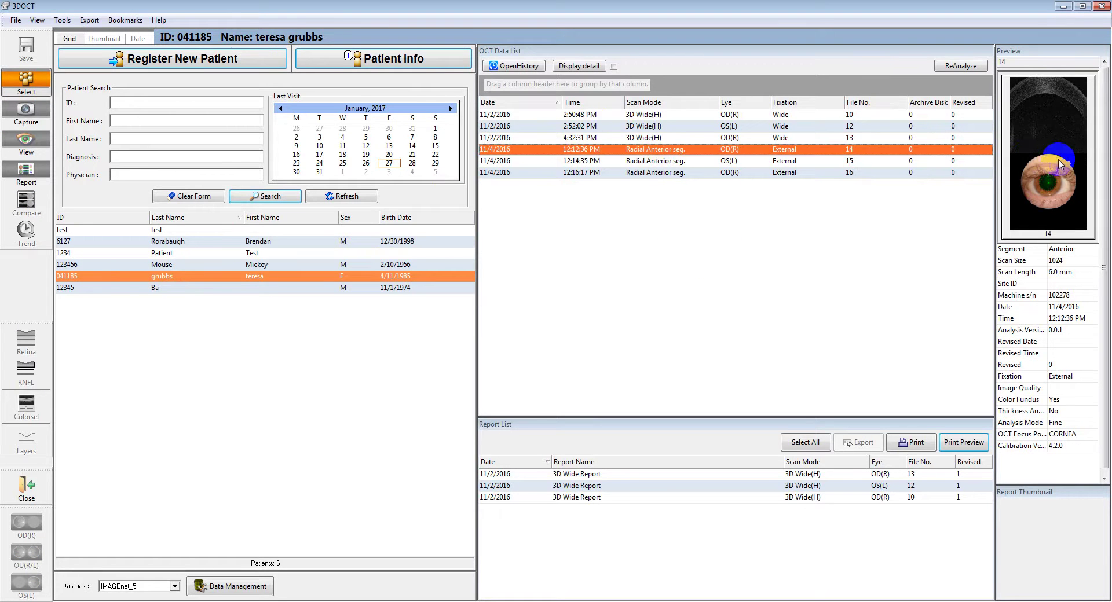
click(731, 125)
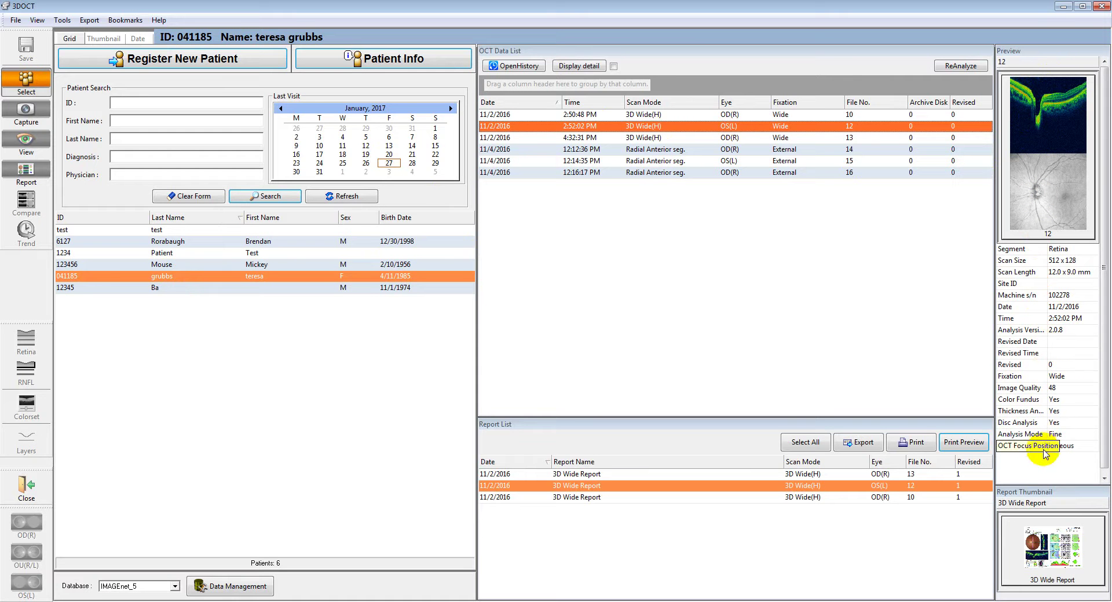
click(677, 149)
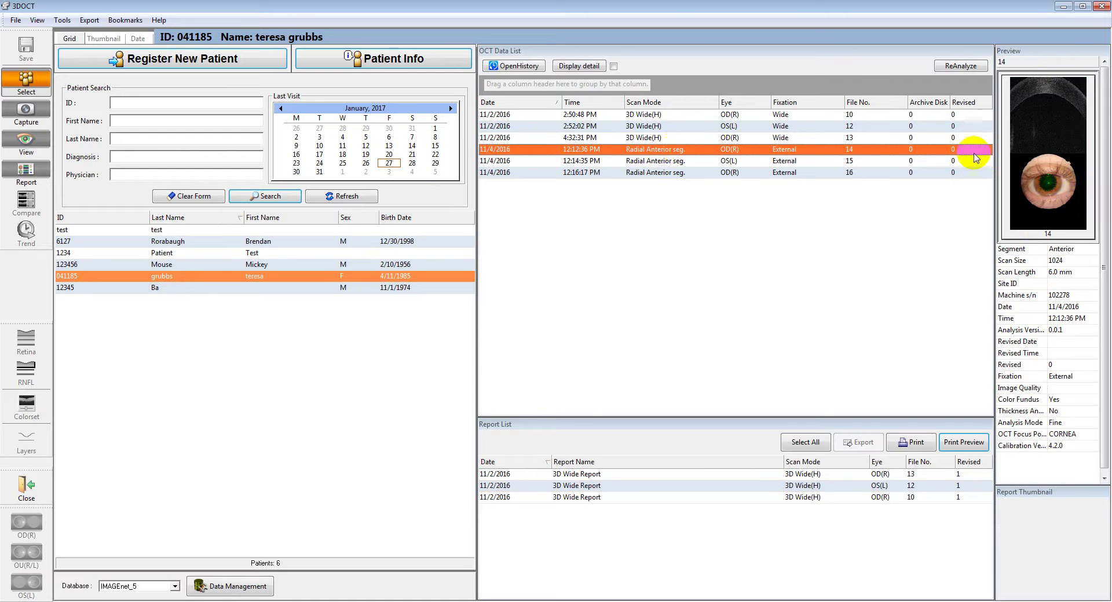
click(689, 125)
click(690, 115)
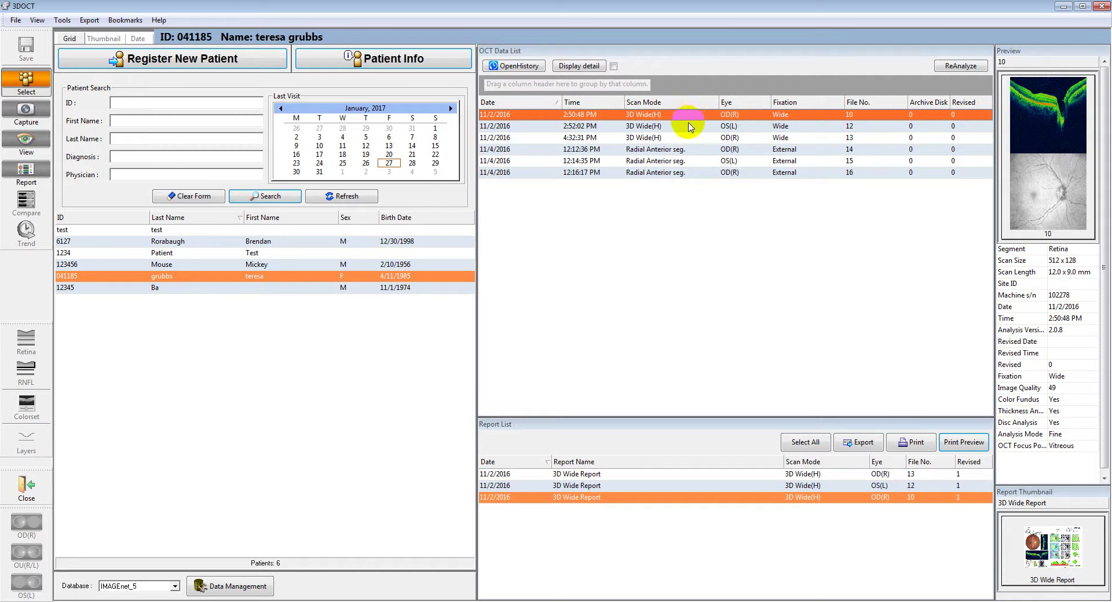
click(690, 126)
click(688, 114)
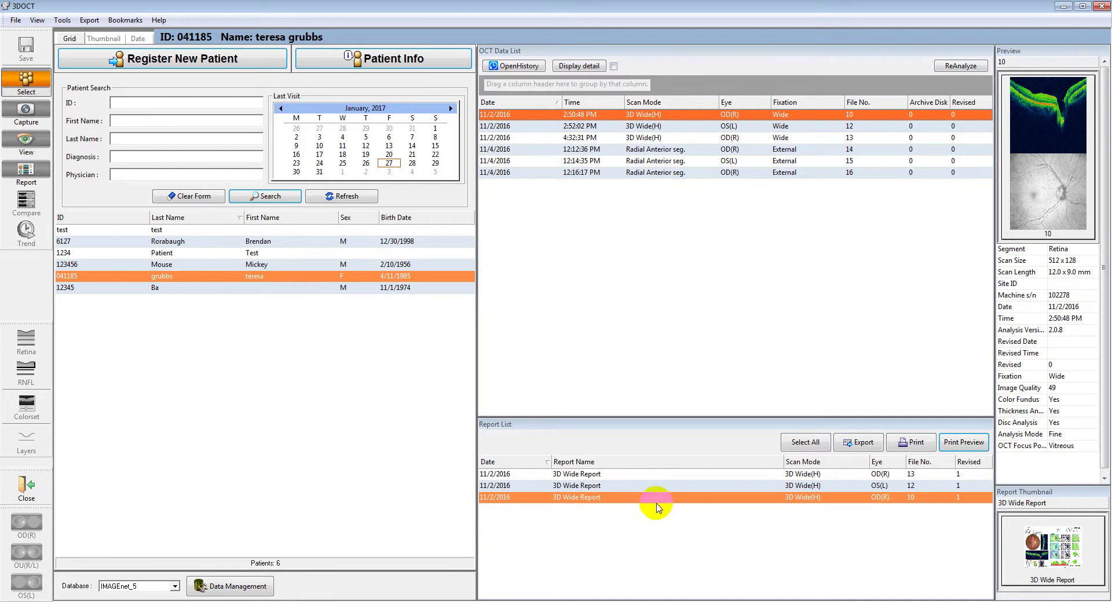
View the saved OS(L) 3D Wide Report for file 12 and close it.
click(643, 487)
double_click(643, 487)
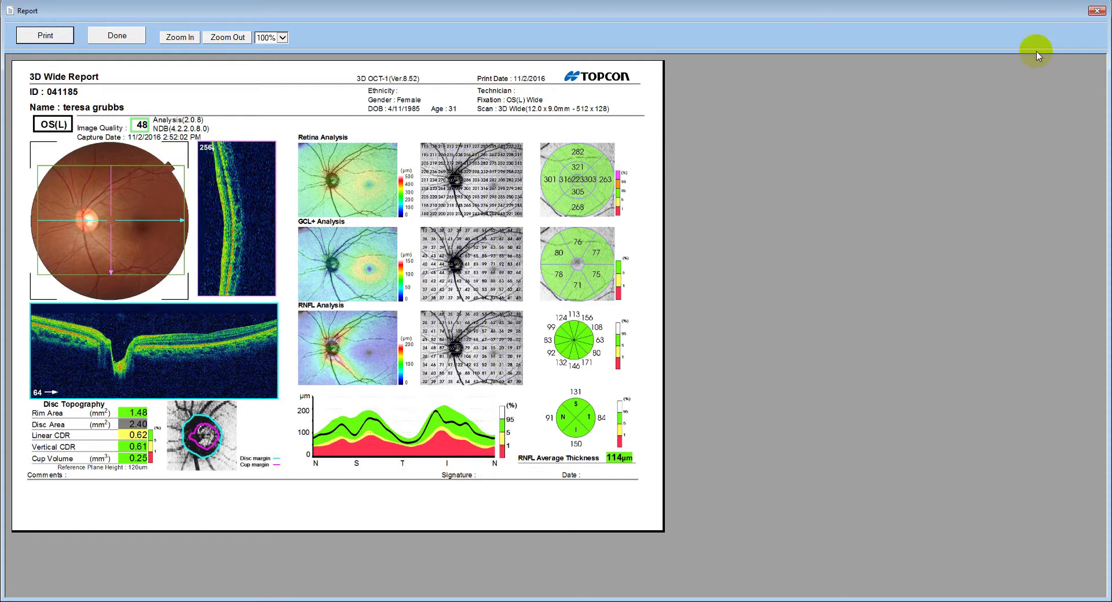
click(1097, 10)
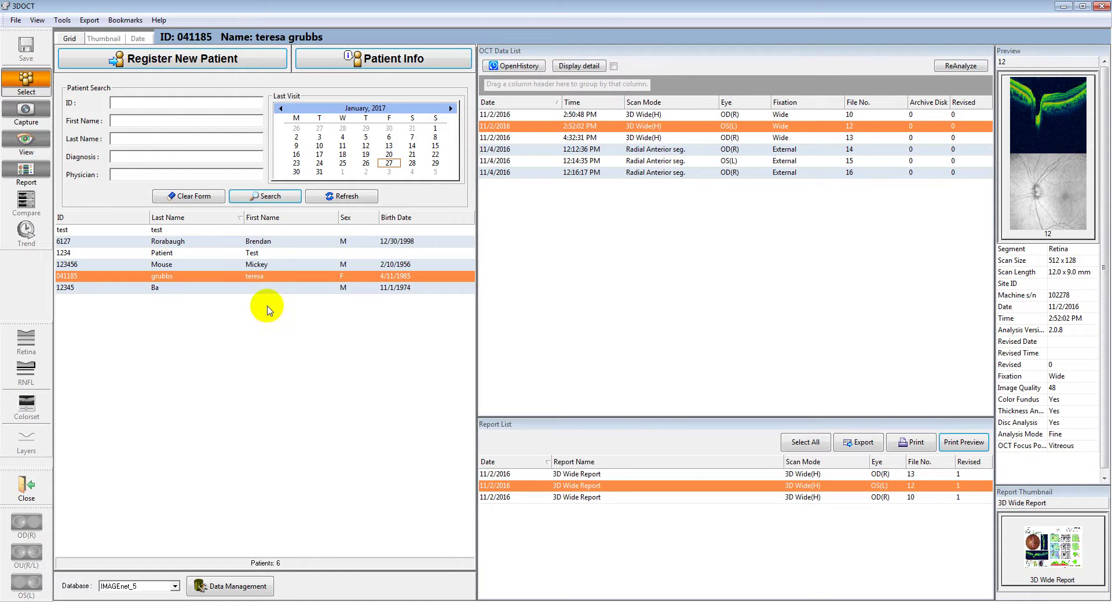
Select the last patient in the list and open the OS(L) 3D Wide scan from 12/23/2016.
click(271, 288)
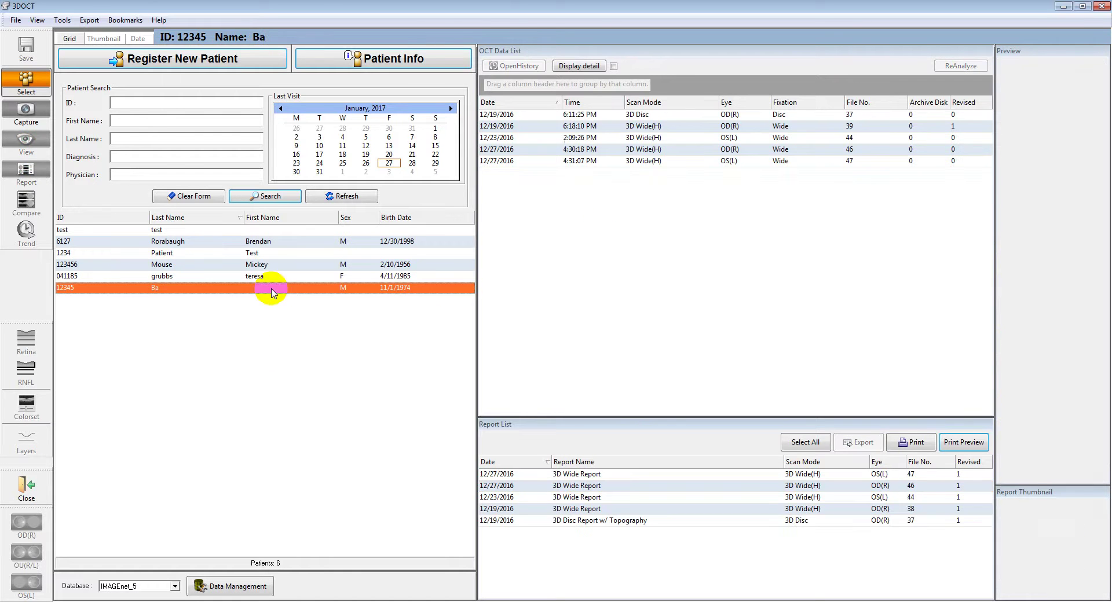
click(591, 138)
double_click(590, 137)
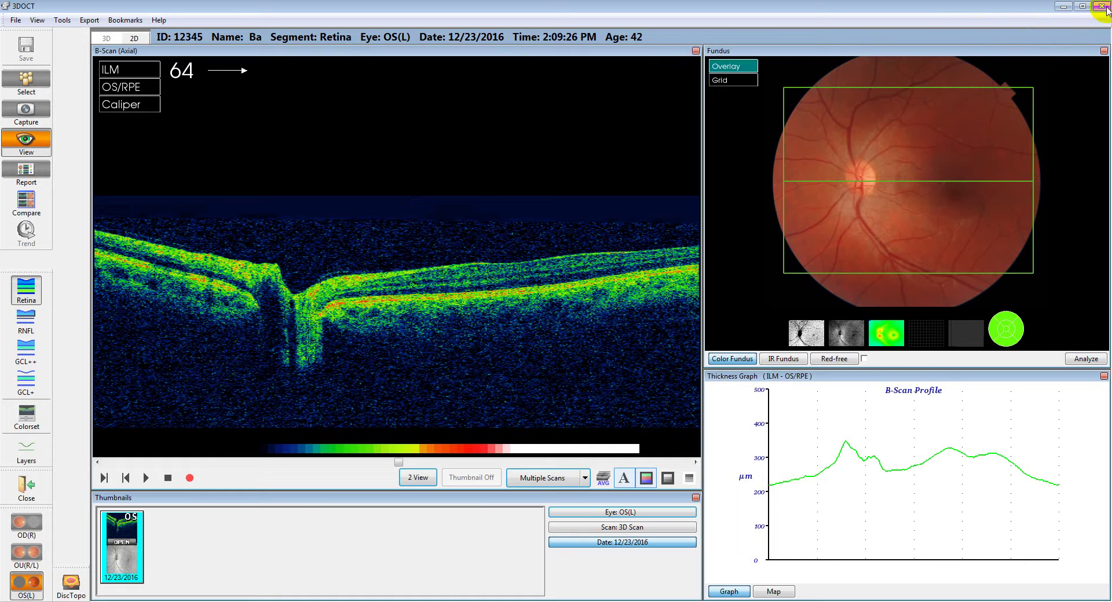
Replace the thickness graph with the ILM - OS/RPE thickness map and rotate its 3D surface.
click(810, 201)
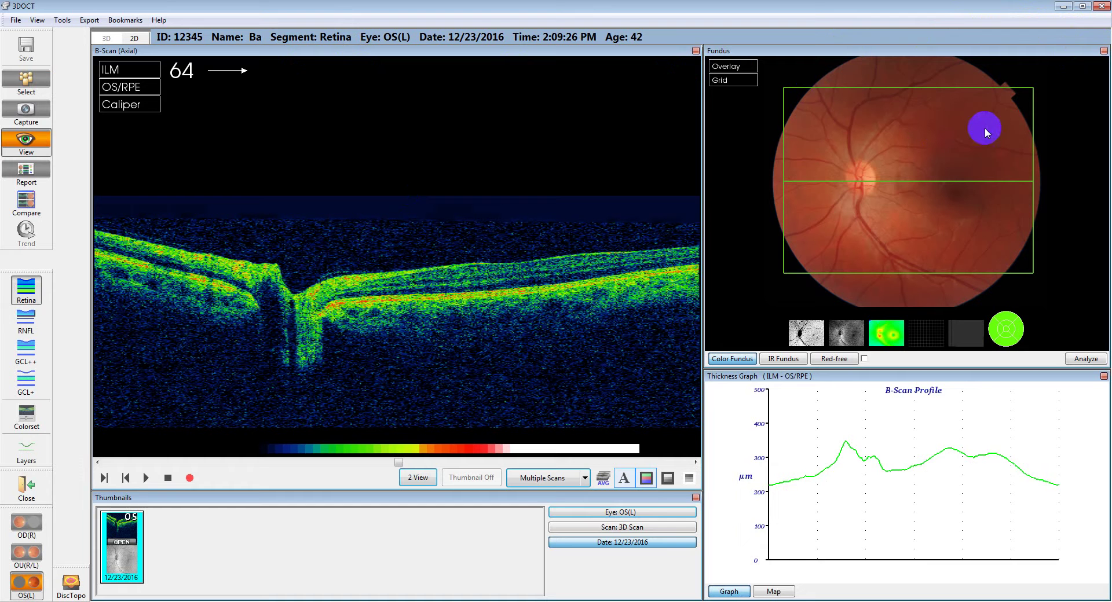
click(774, 592)
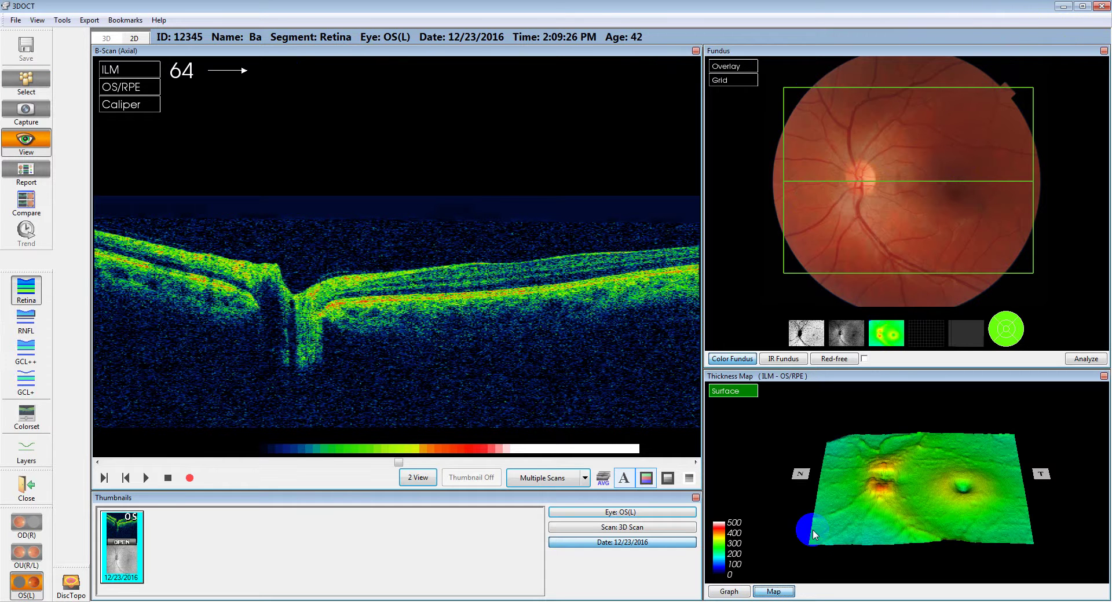
drag(825, 526, 697, 148)
Enlarge the B-scan view and the fundus view in turn, restoring the multi-pane layout after each.
click(696, 51)
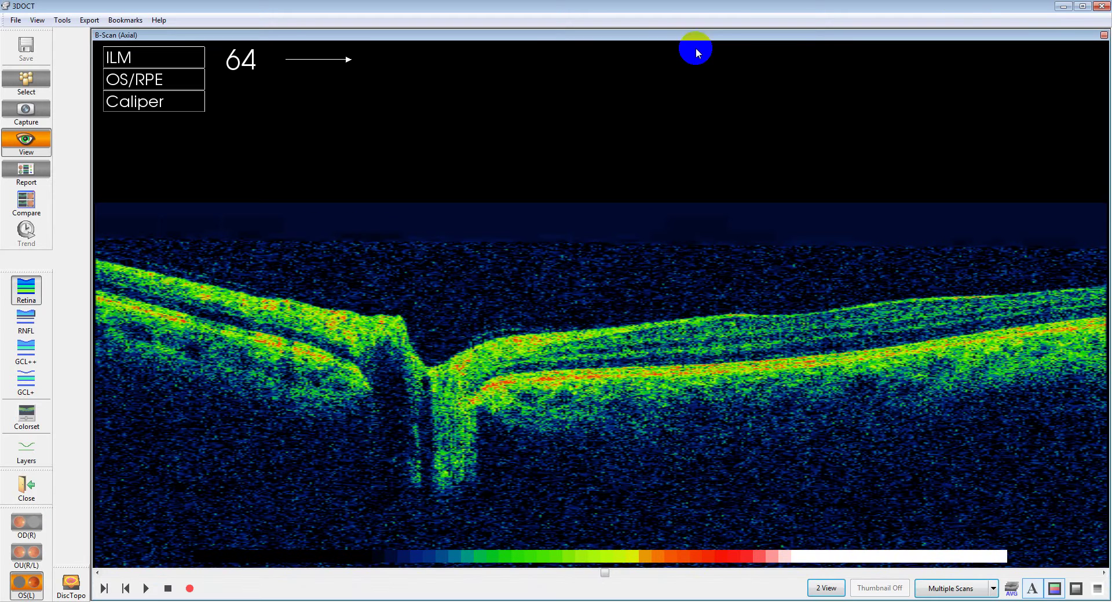
click(1104, 36)
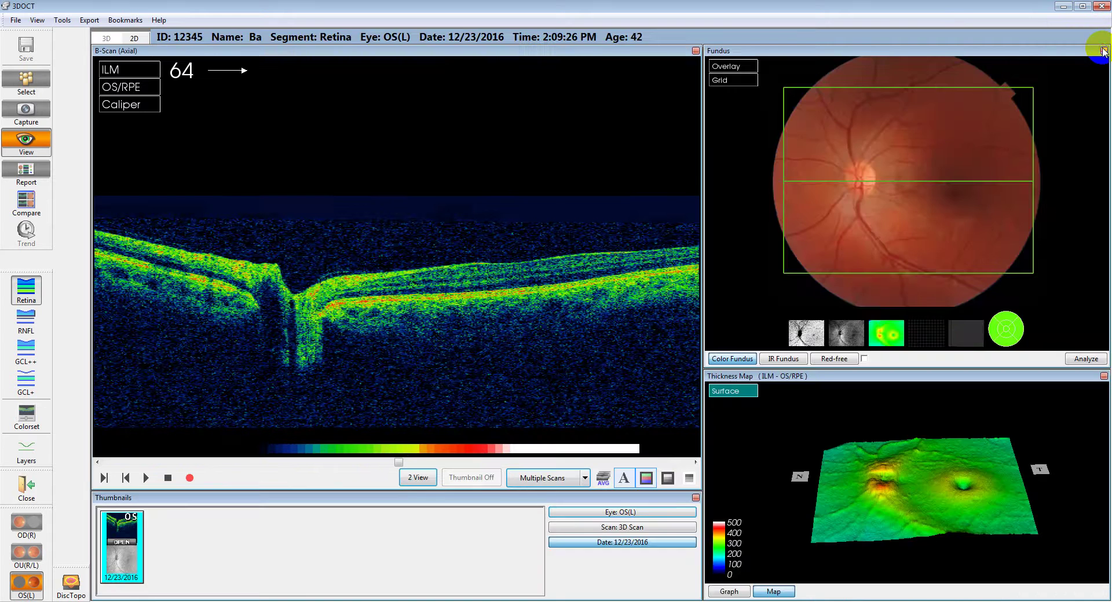
click(1104, 42)
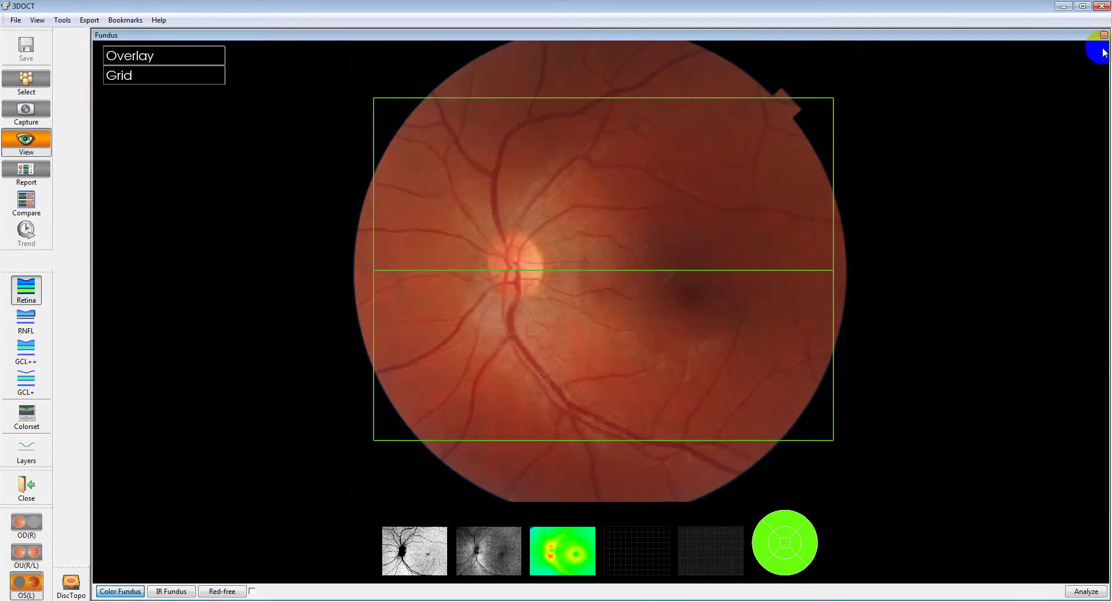
click(1104, 36)
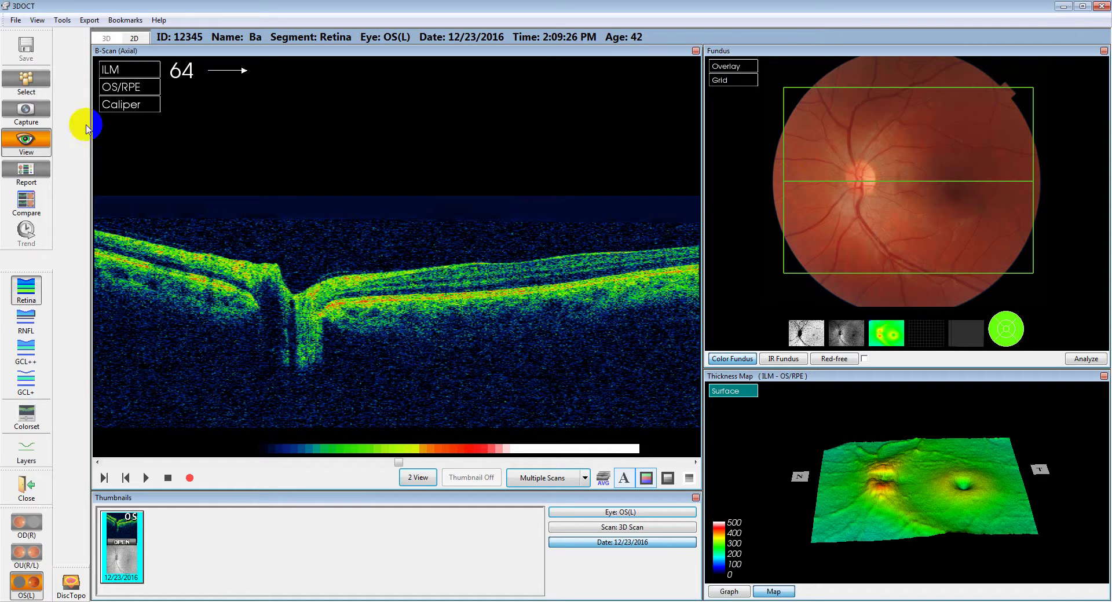
Return to patient selection and enter Data Management mode.
click(26, 81)
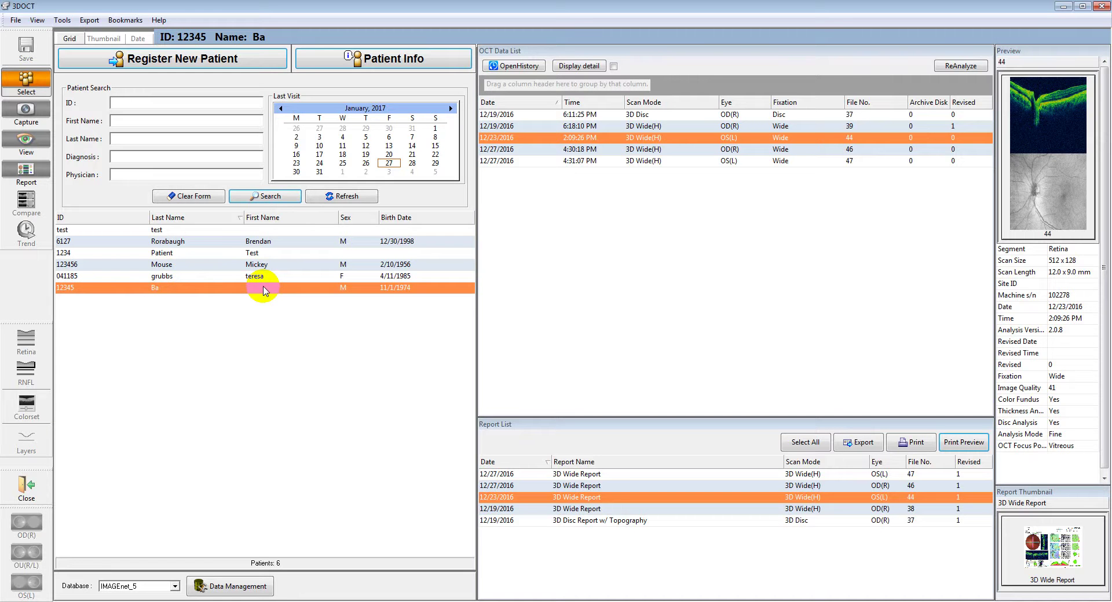
click(242, 590)
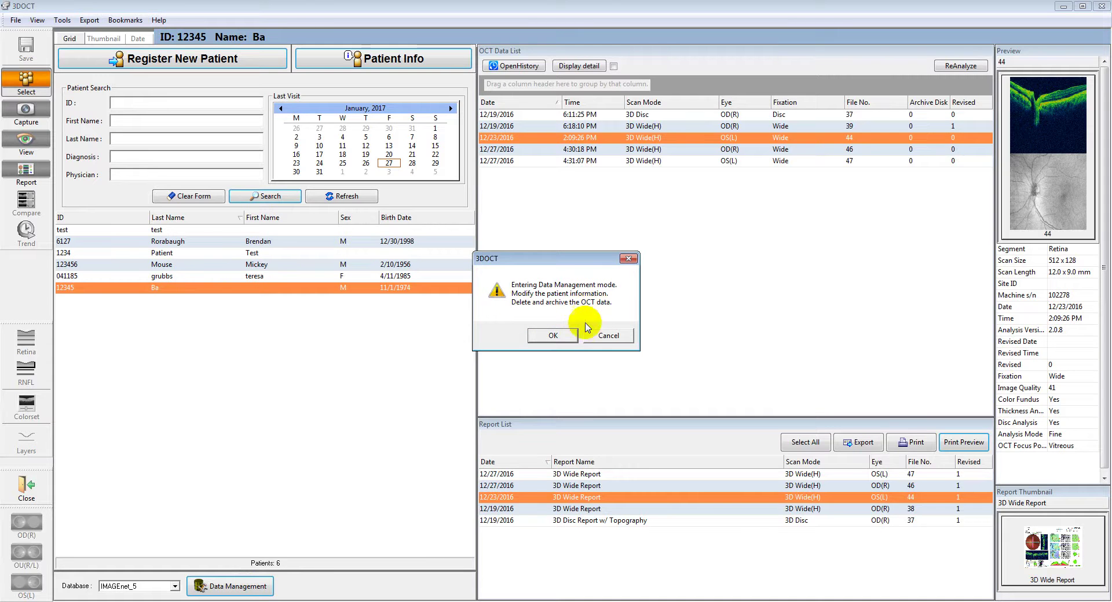
click(560, 336)
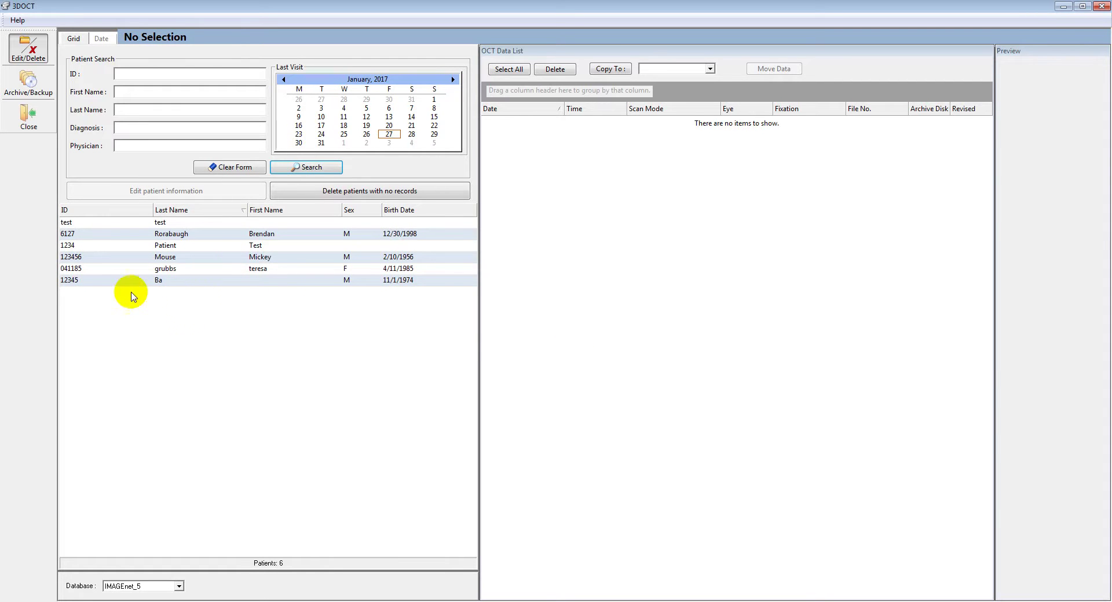
Select the last patient in the list, add the patient's first name, complete the last name, and update the record.
click(174, 282)
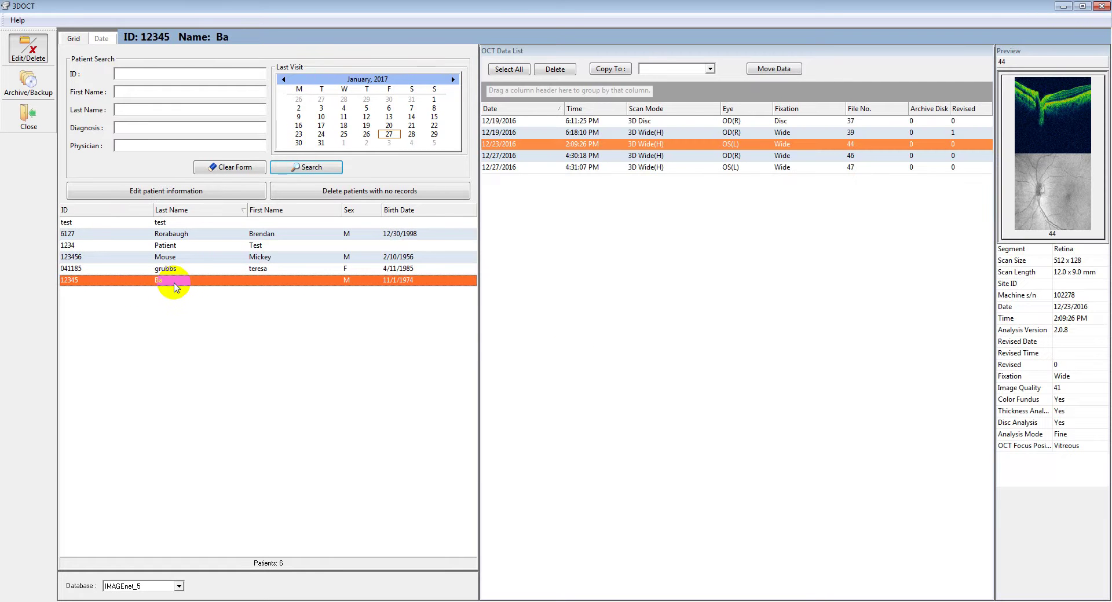
click(26, 55)
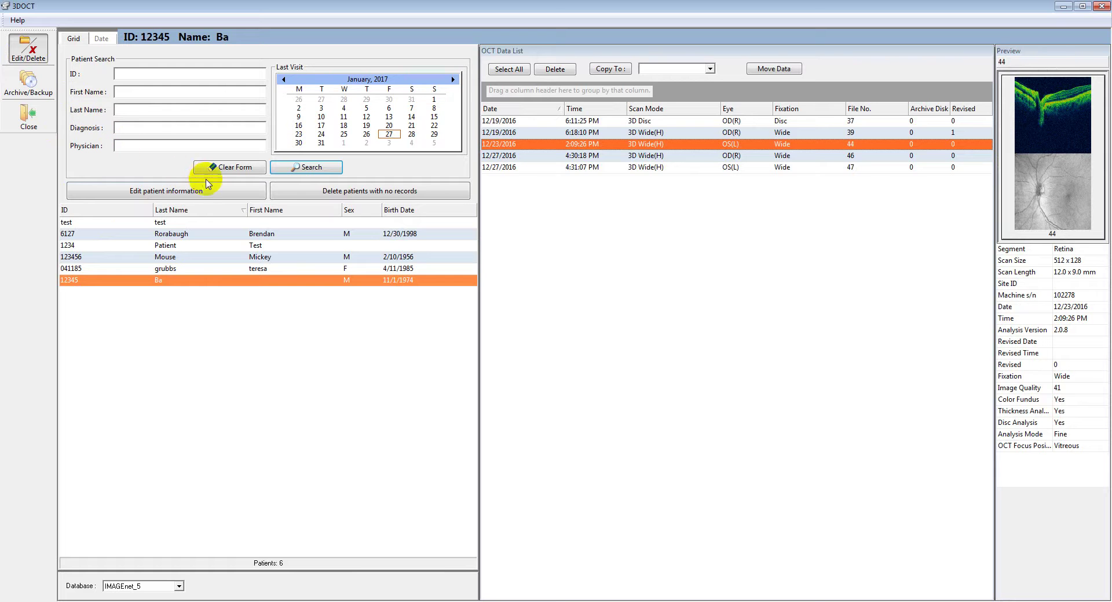
click(196, 193)
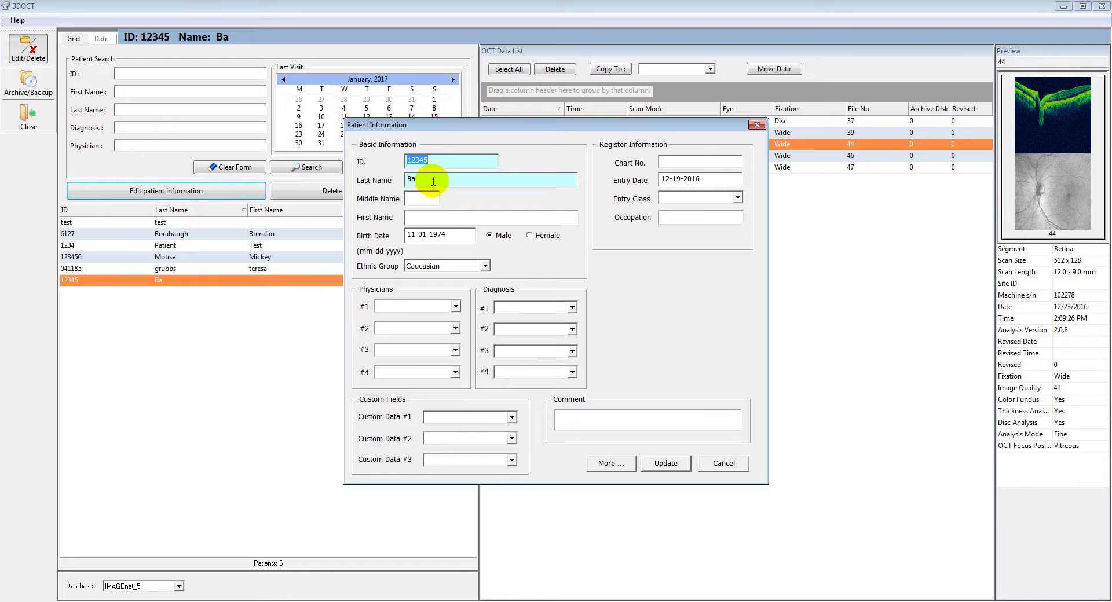
click(422, 223)
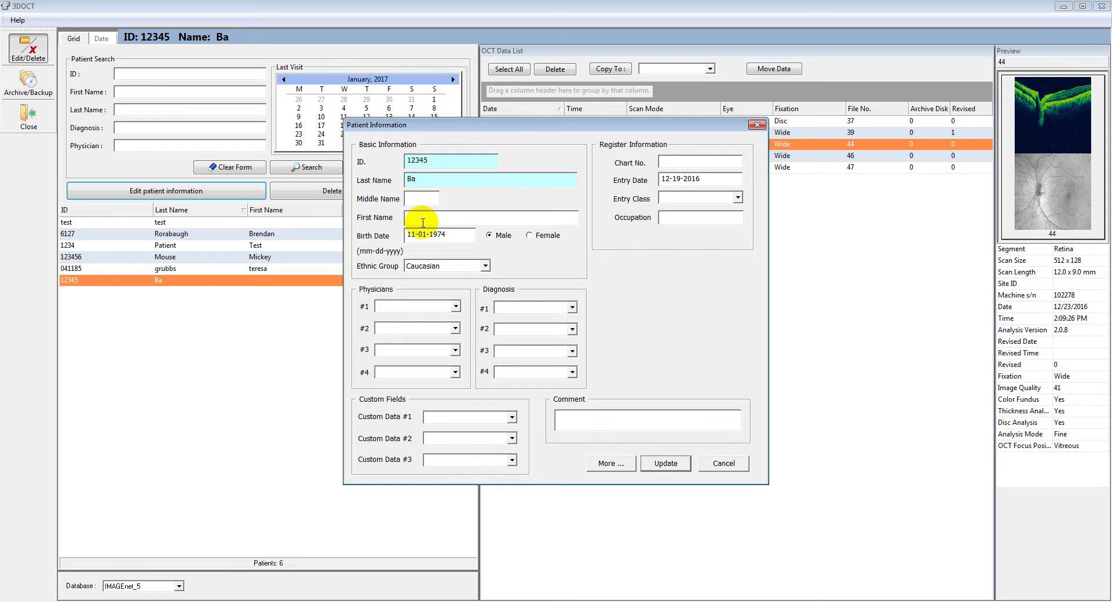
text(John)
click(423, 182)
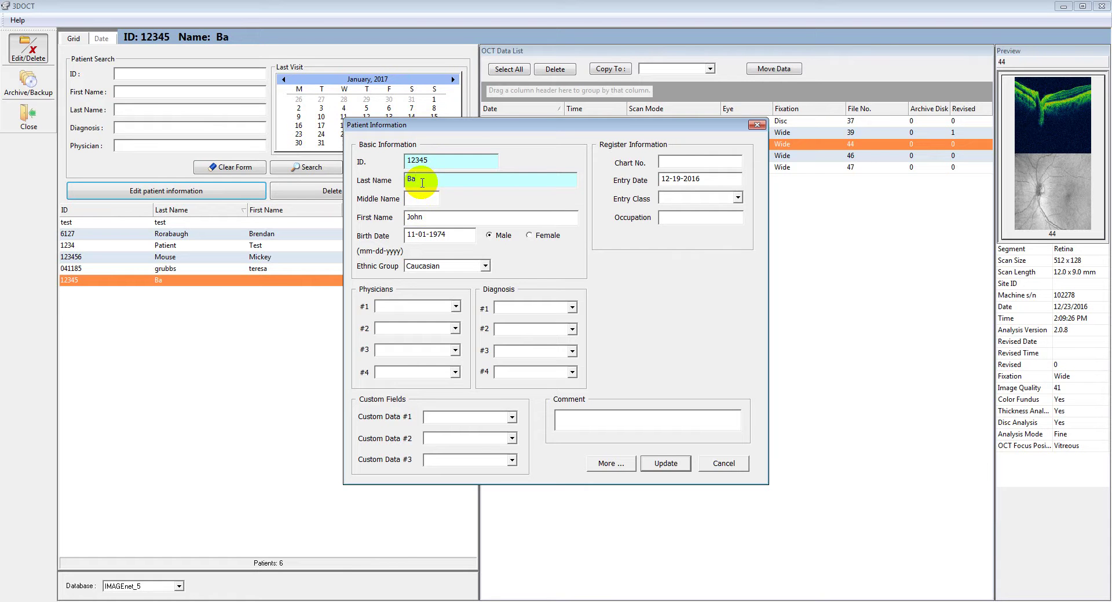
text(ptist)
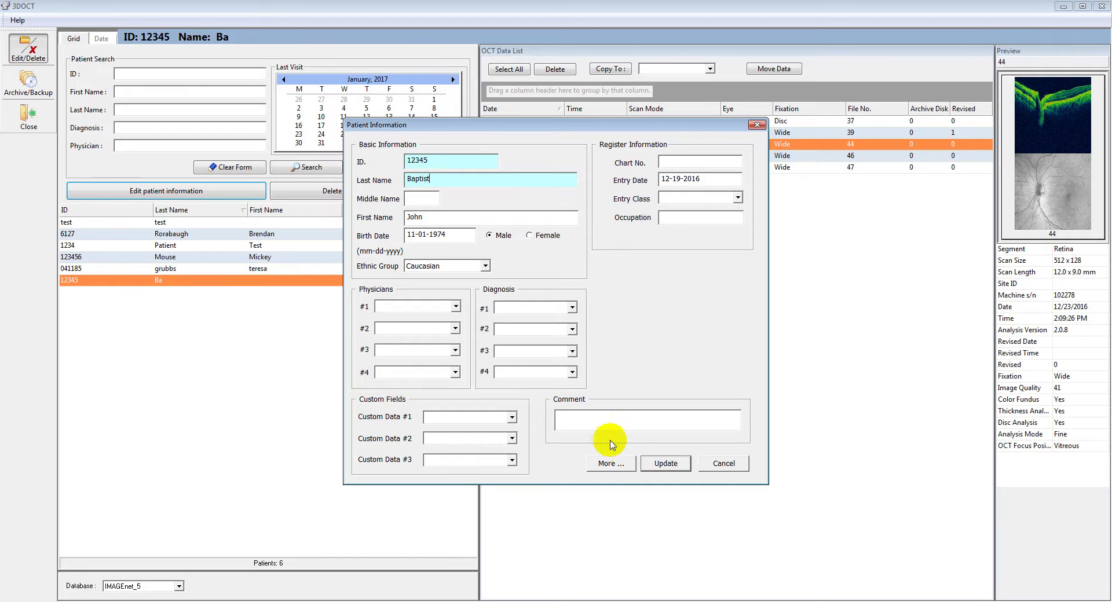
click(671, 468)
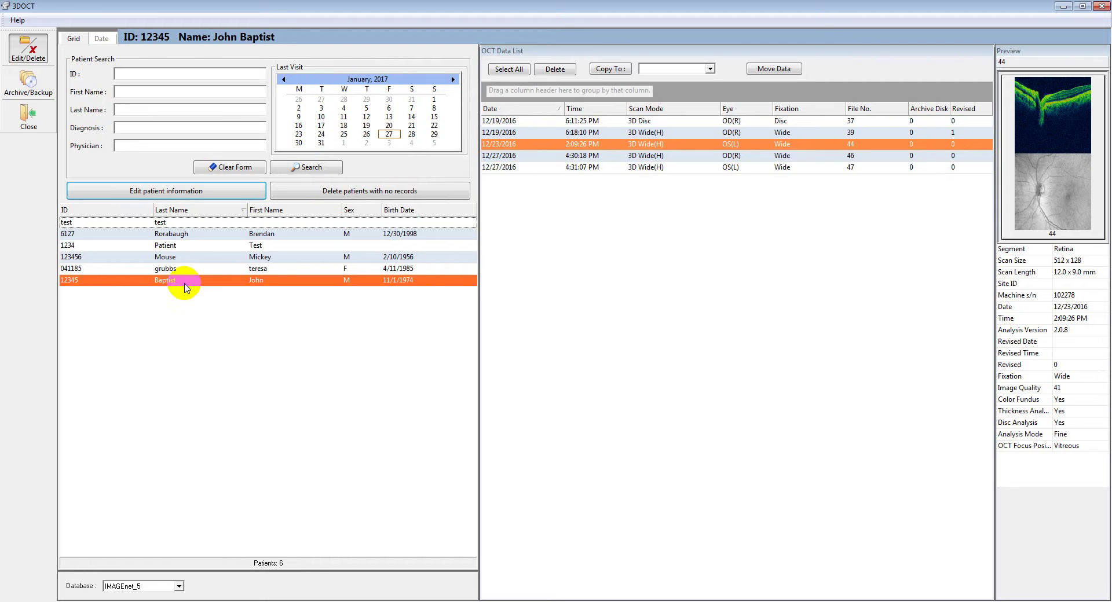
Return to patient selection to check the patient's edited name, and re-enter Data Management mode.
click(26, 116)
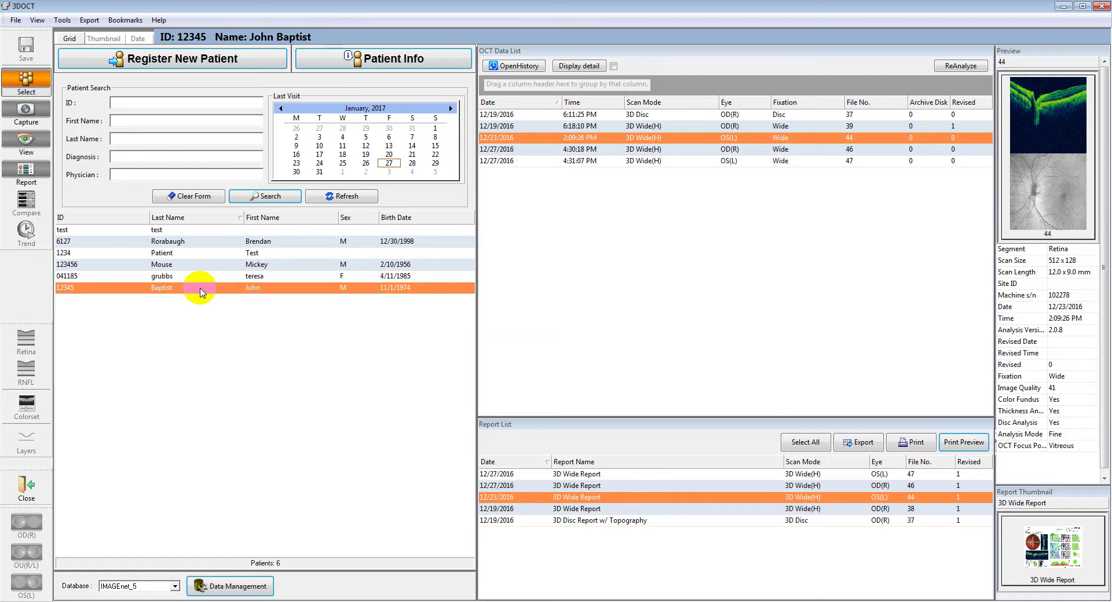
click(248, 587)
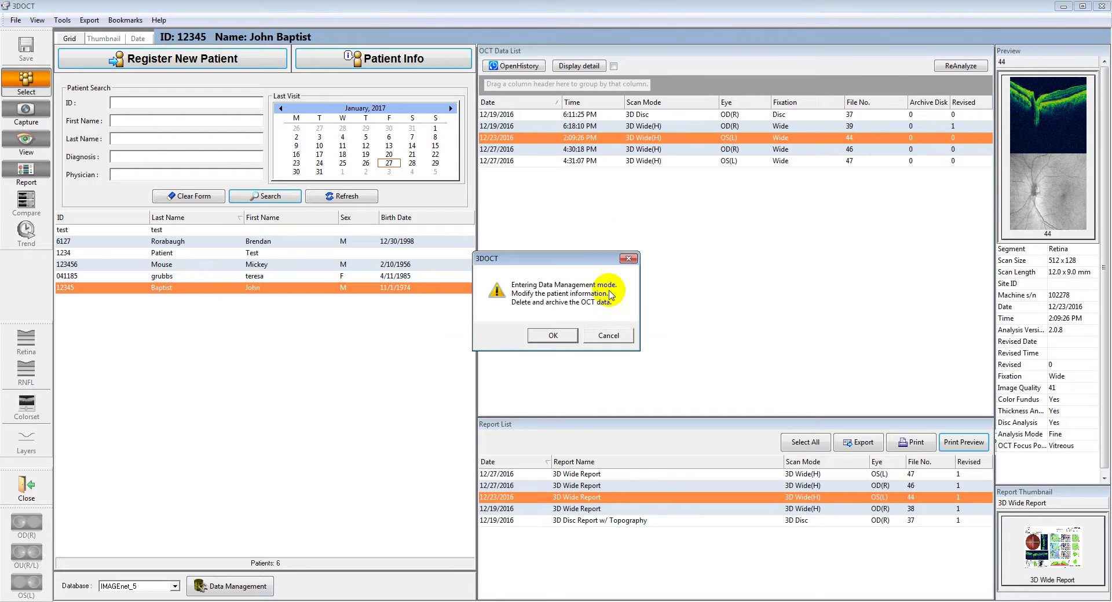
click(553, 336)
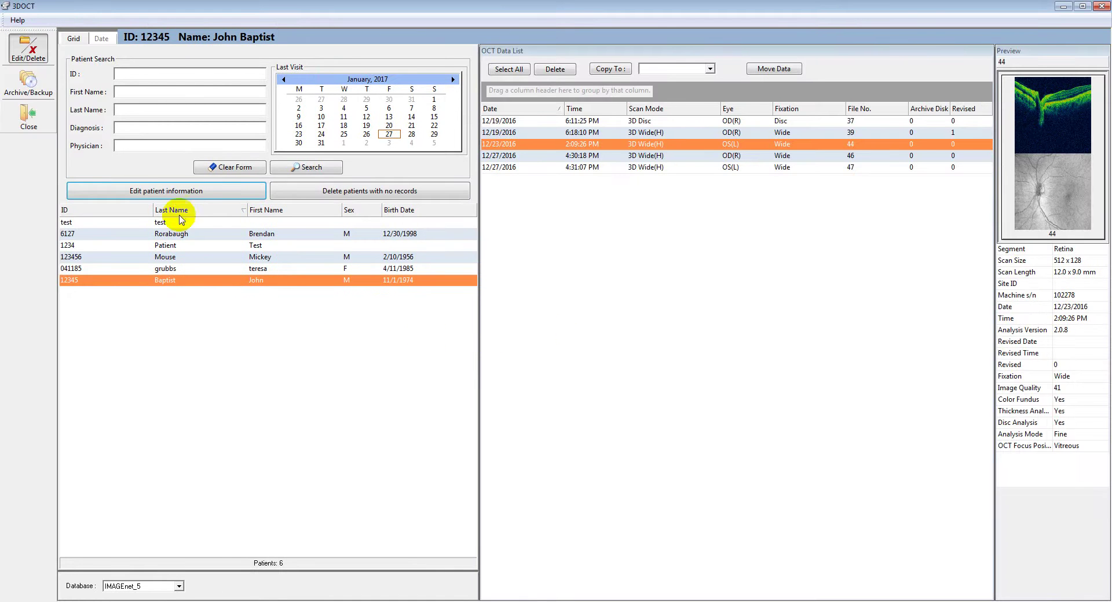
Try to change the patient's last name and patient ID together in the patient information.
click(188, 192)
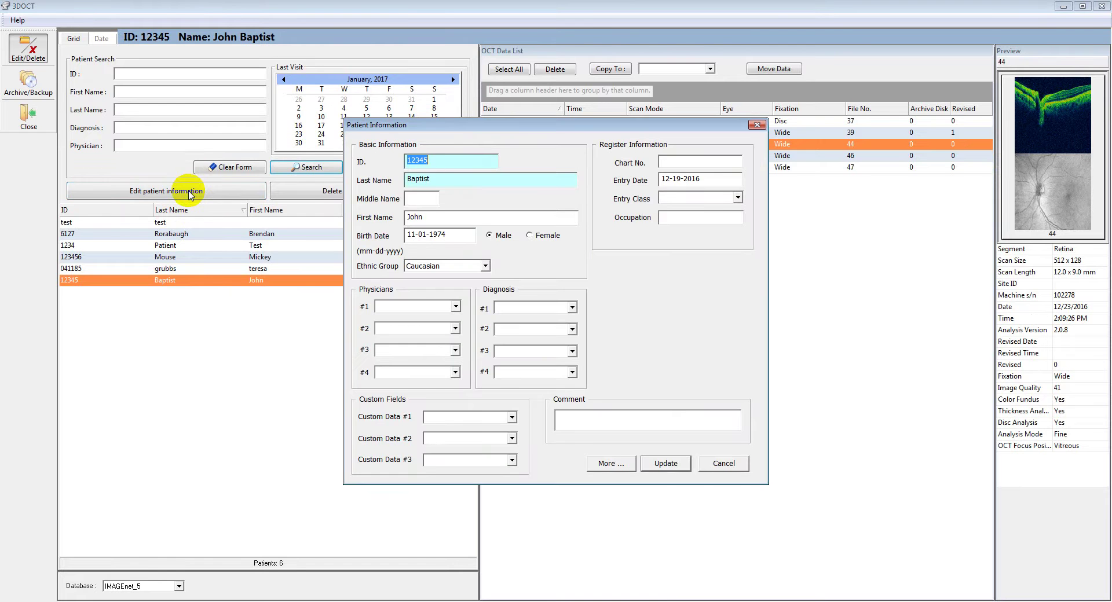
click(433, 182)
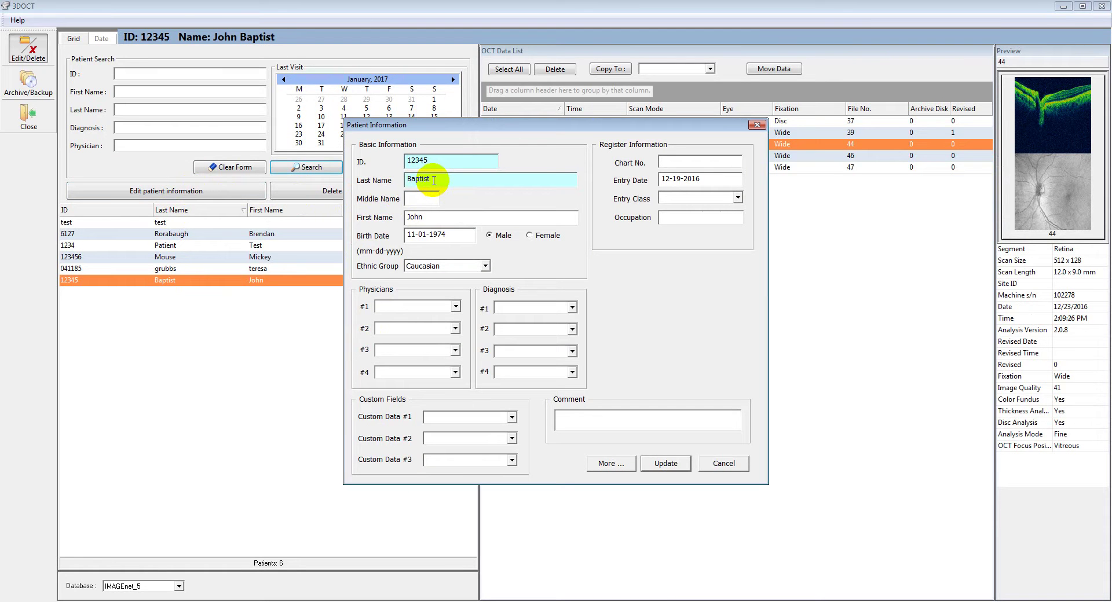
key(BackSpace)
key(BackSpace)
key(BackSpace)
text(b)
click(433, 160)
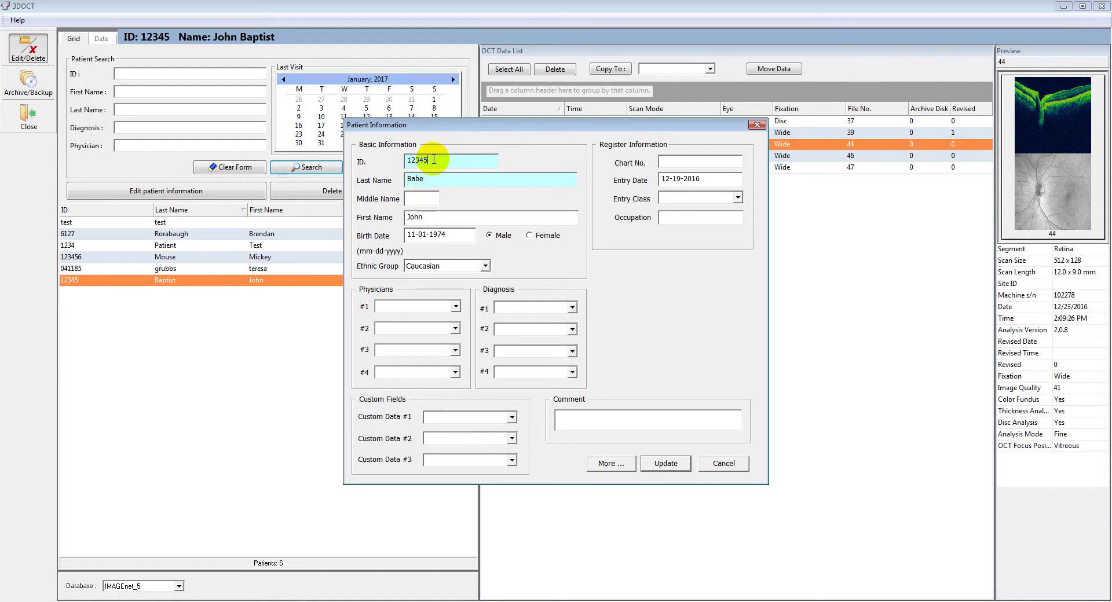
text(67)
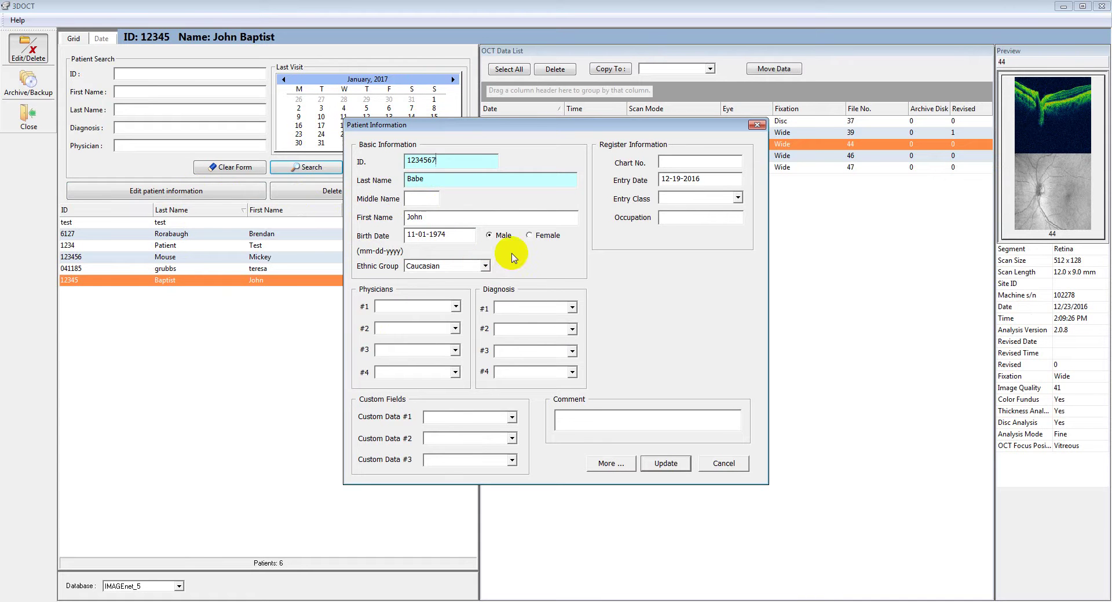
click(665, 468)
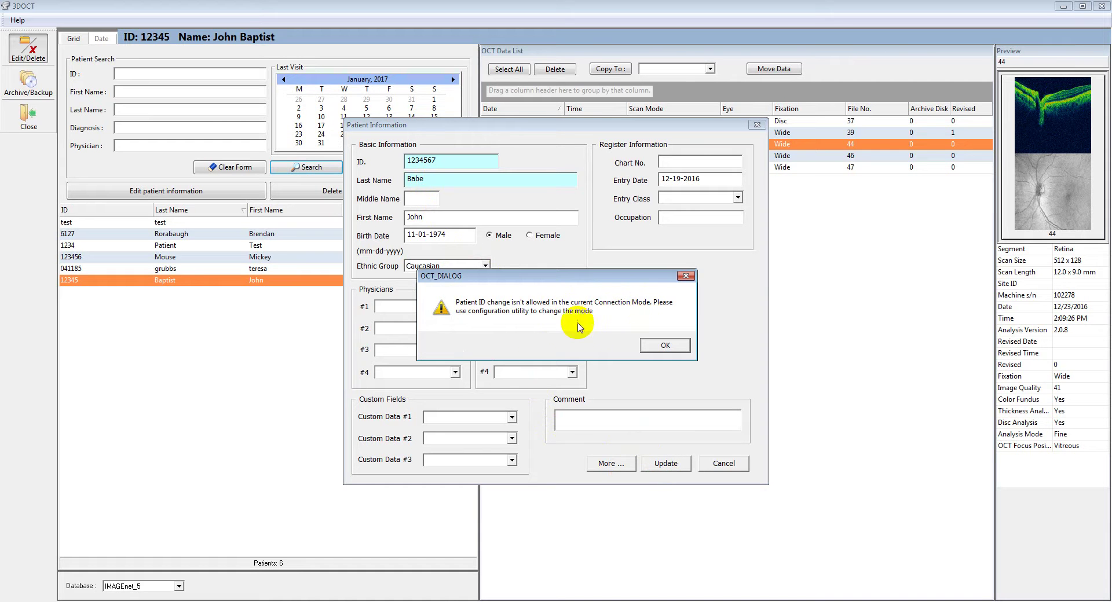
click(656, 346)
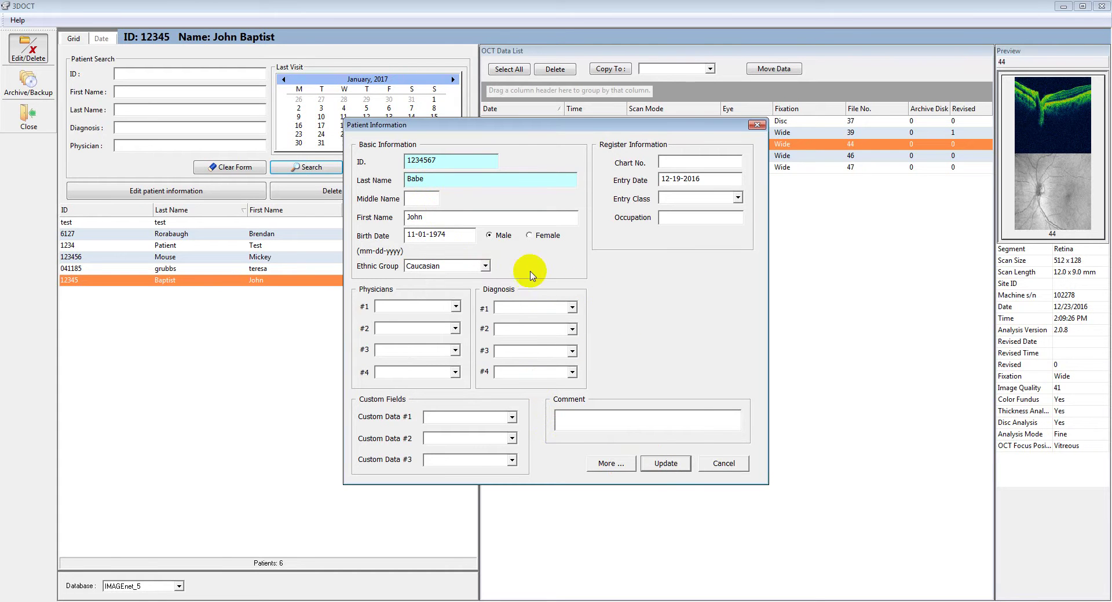
click(653, 466)
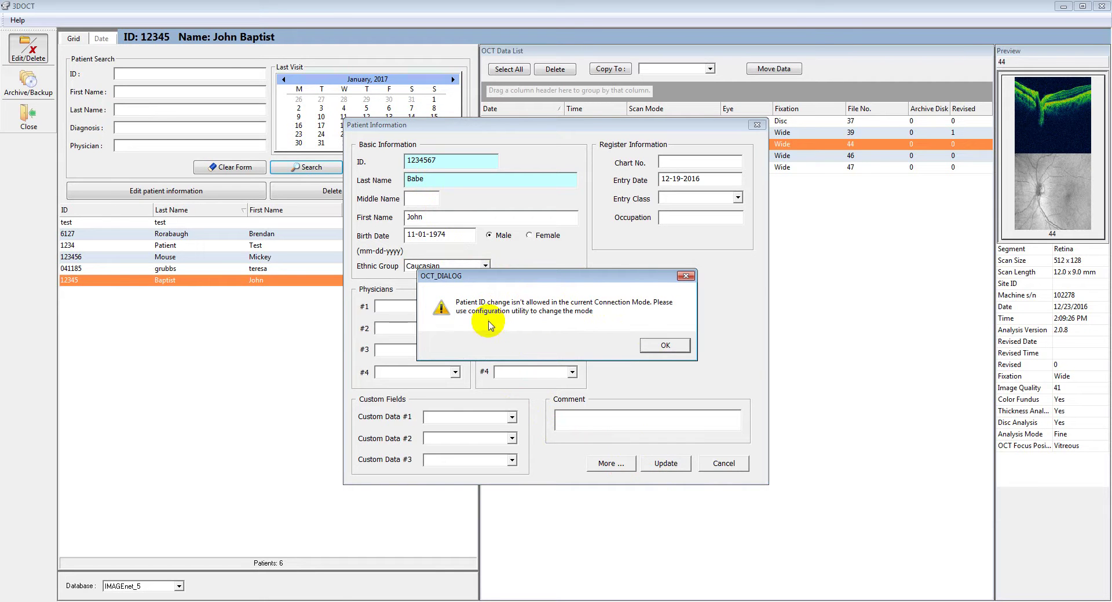
click(649, 346)
click(724, 463)
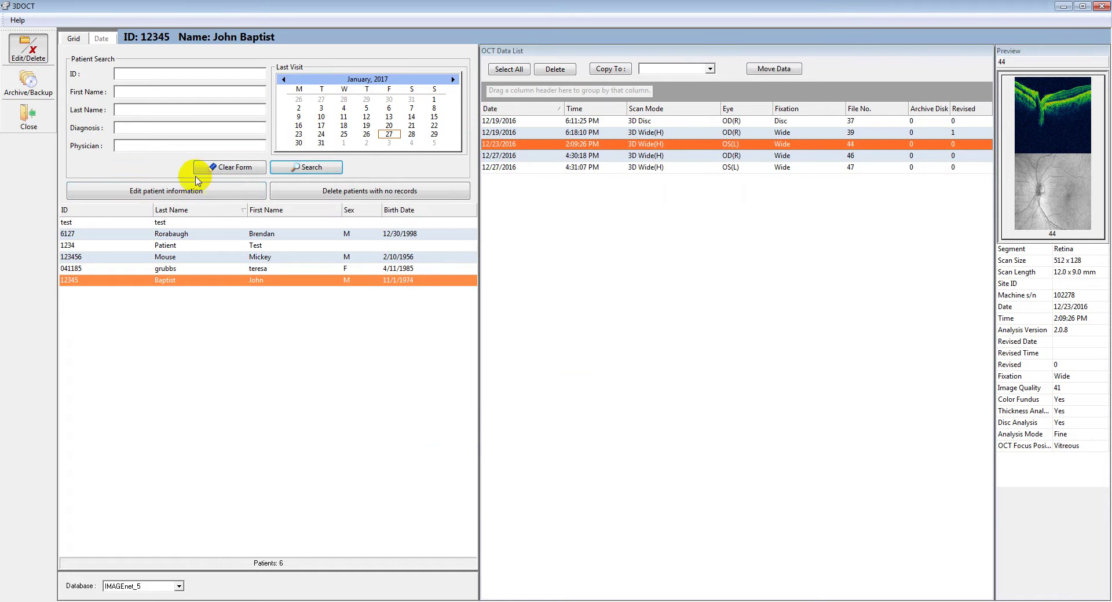
Replace the selected patient's last name, keeping the patient ID as it is, and update the record.
click(176, 192)
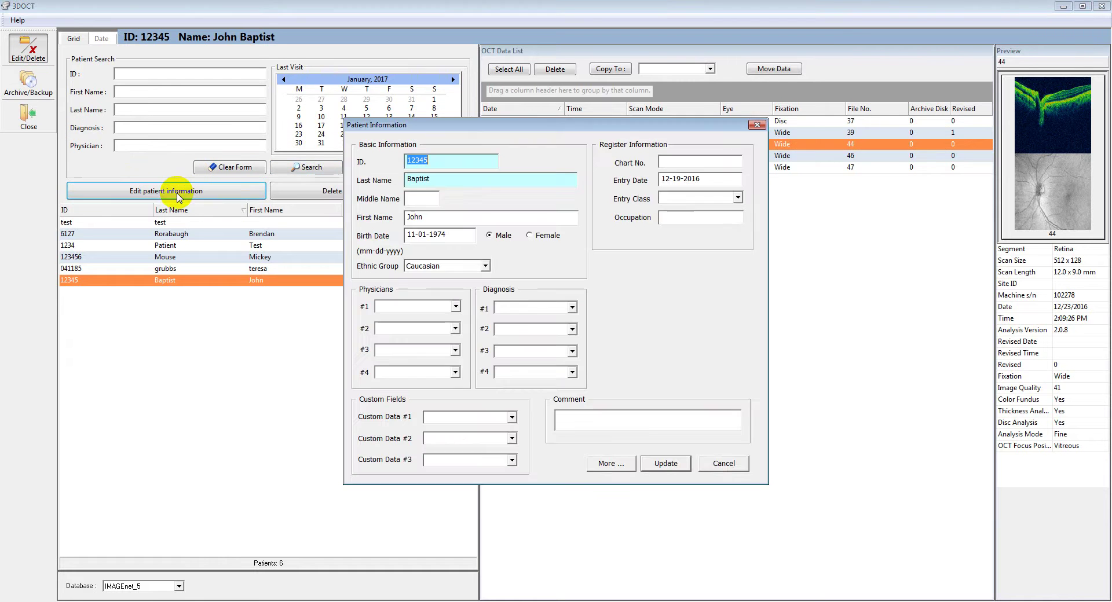
click(435, 182)
key(BackSpace)
key(BackSpace)
key(BackSpace)
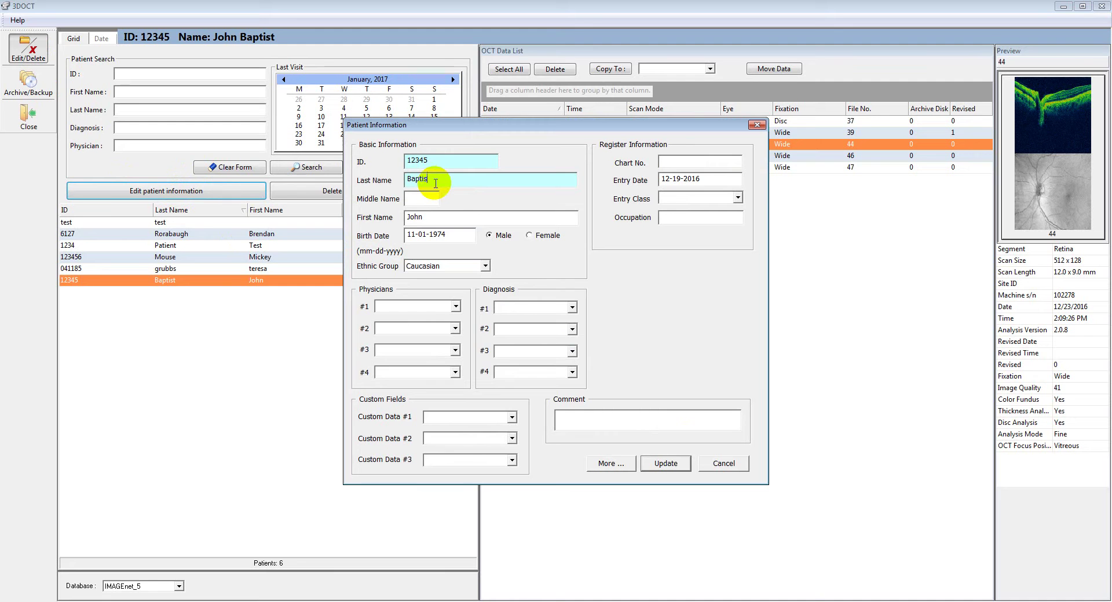
key(BackSpace)
text(b)
click(666, 463)
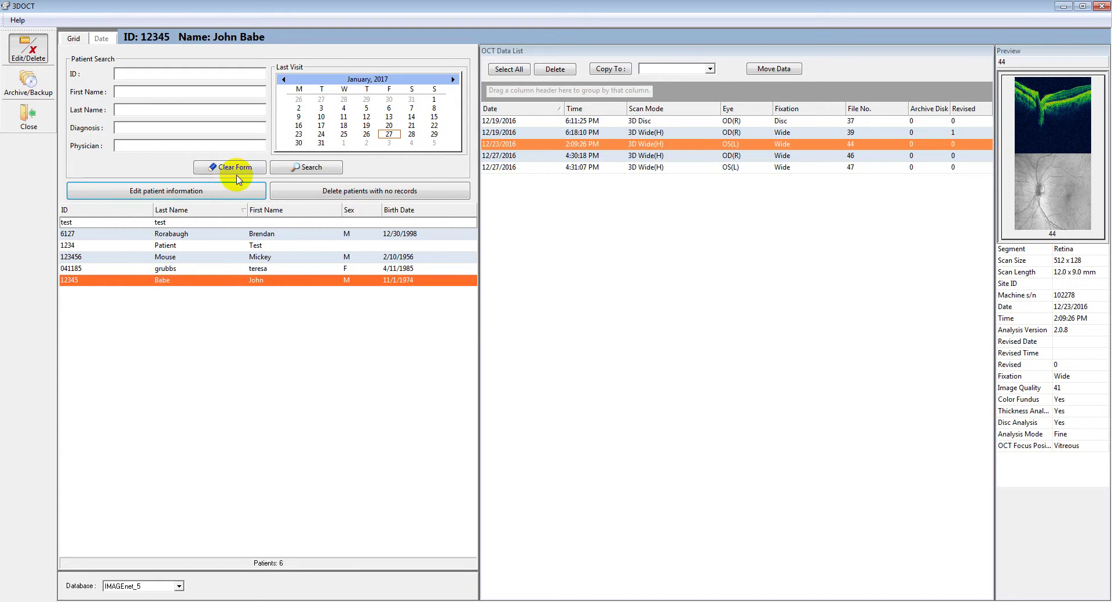
click(225, 192)
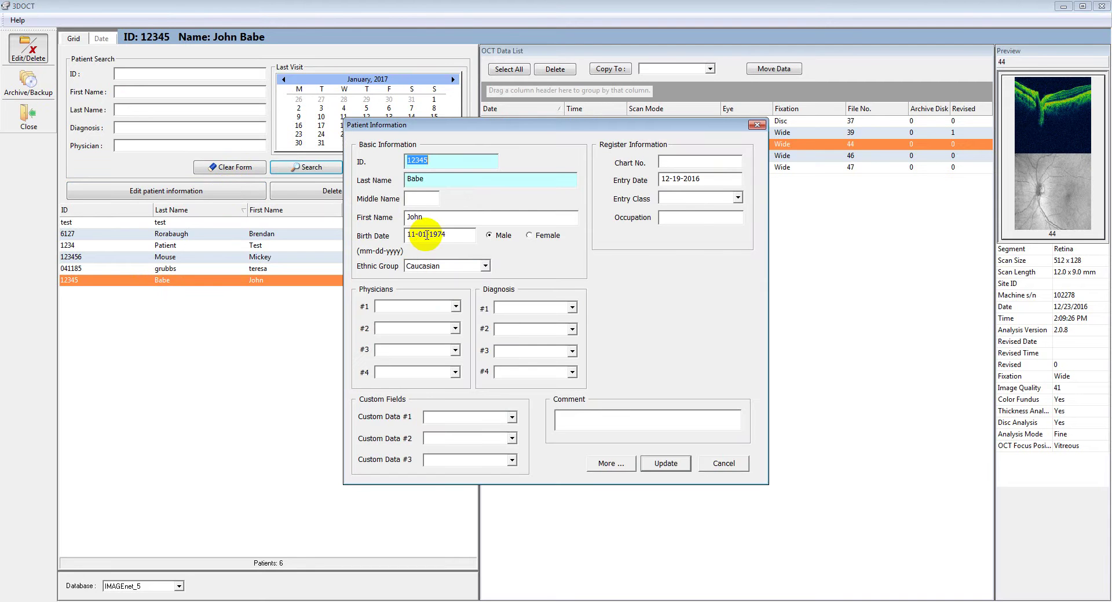
click(448, 235)
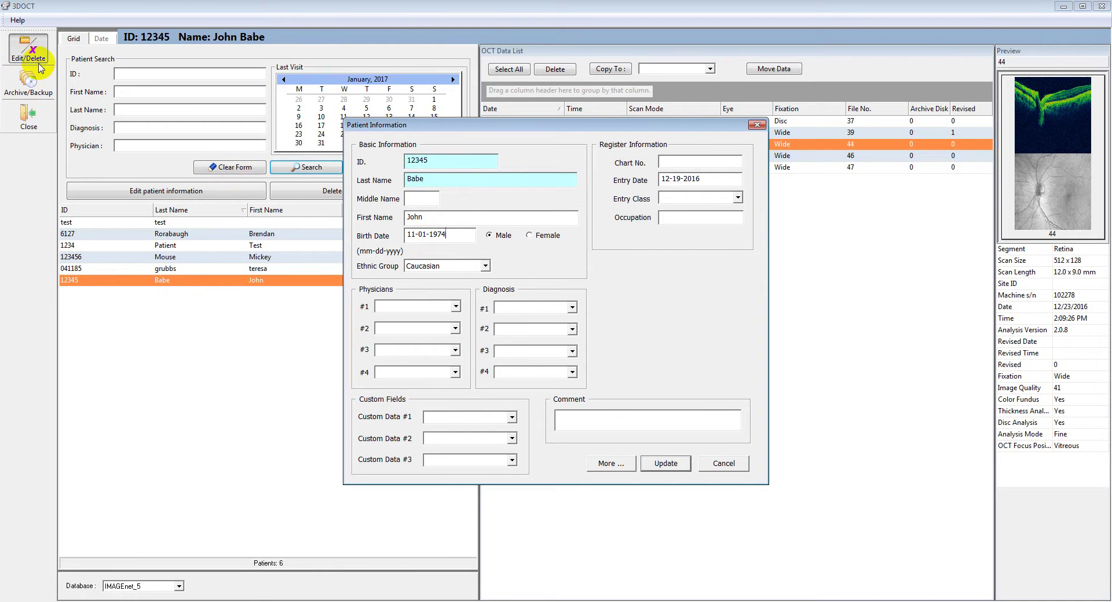
click(724, 463)
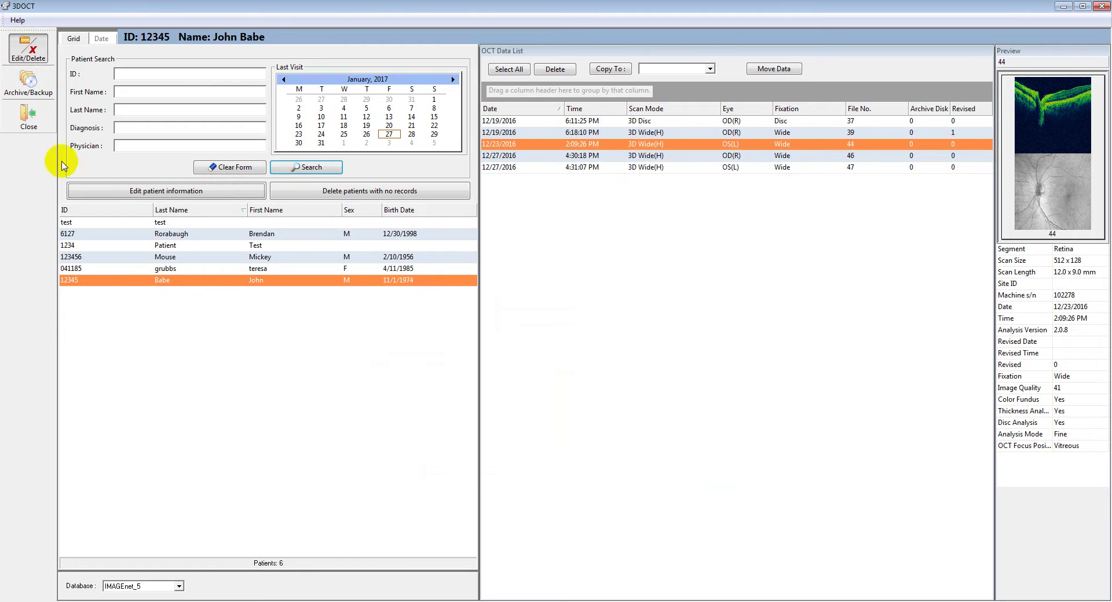
Change the year in the selected patient's birth date and update the record.
click(190, 193)
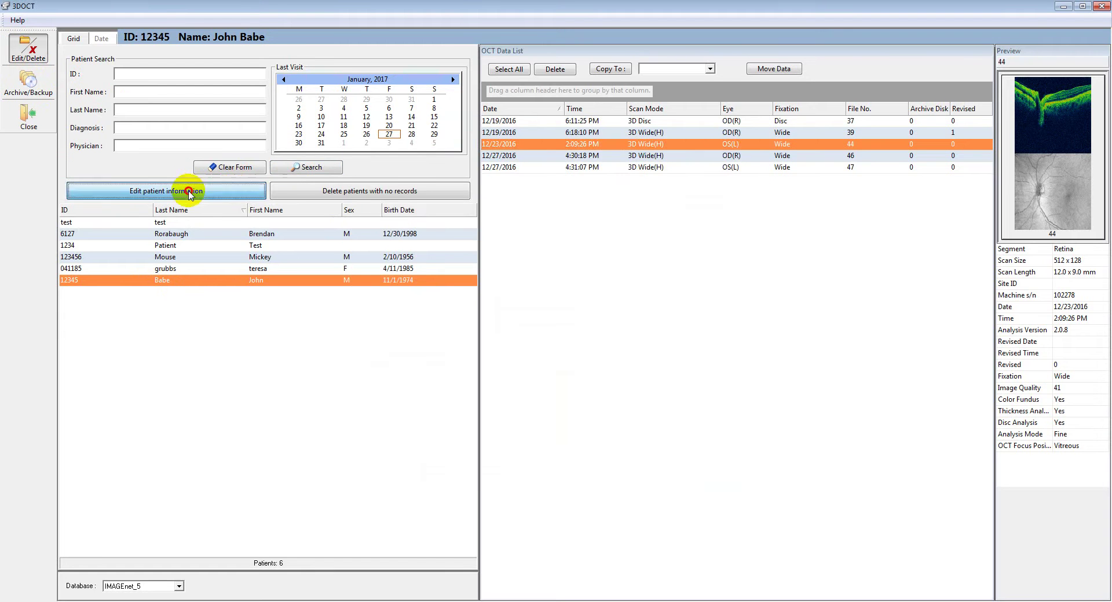
click(456, 238)
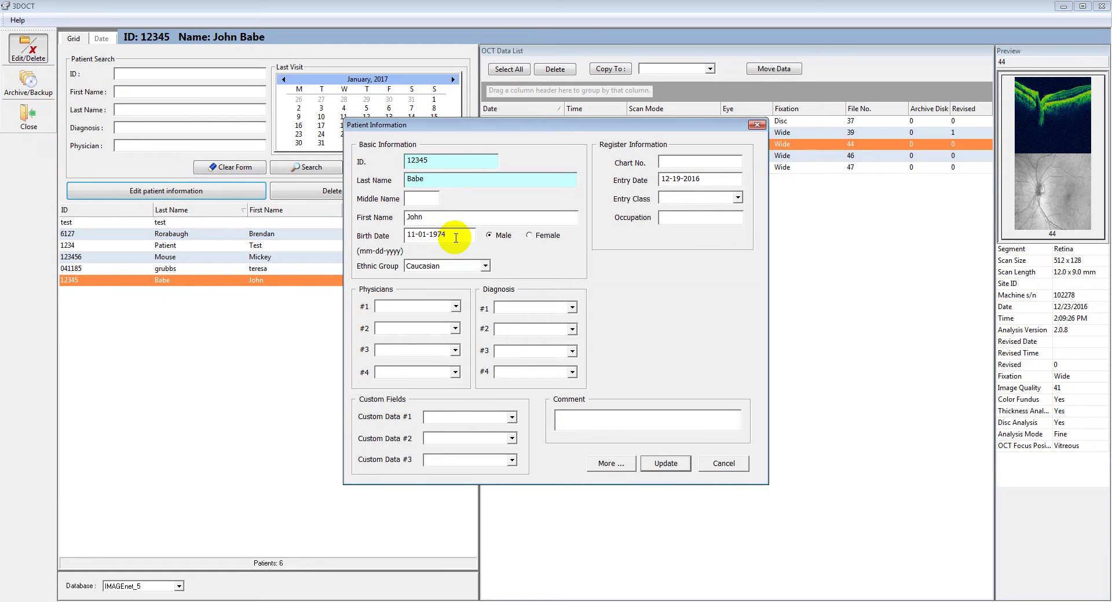
key(BackSpace)
text(5)
click(647, 463)
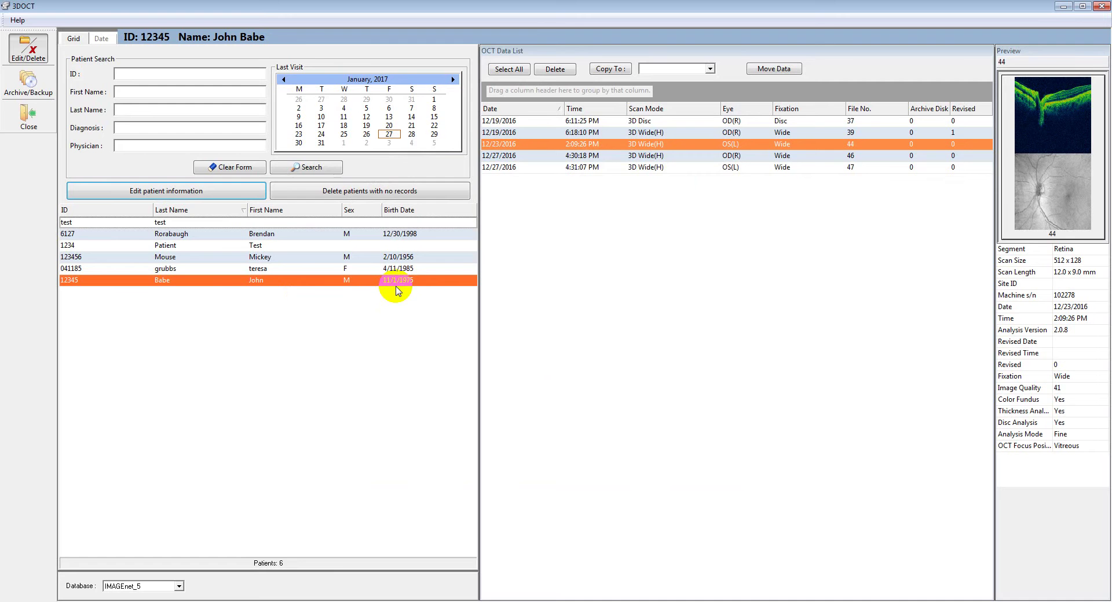
Leave Data Management mode and close the program from patient selection.
click(26, 114)
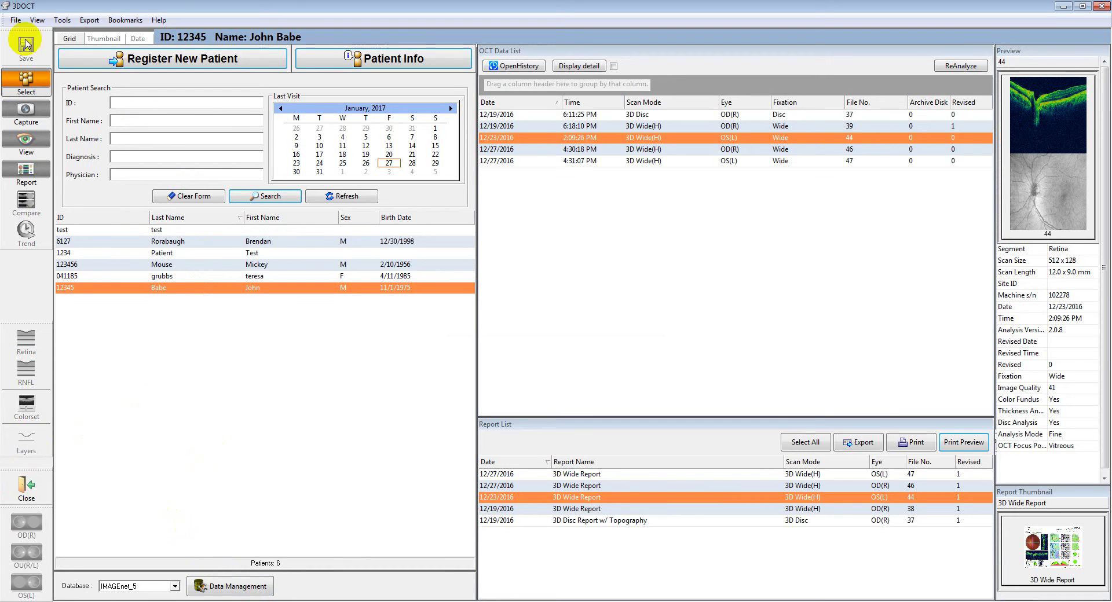
click(25, 470)
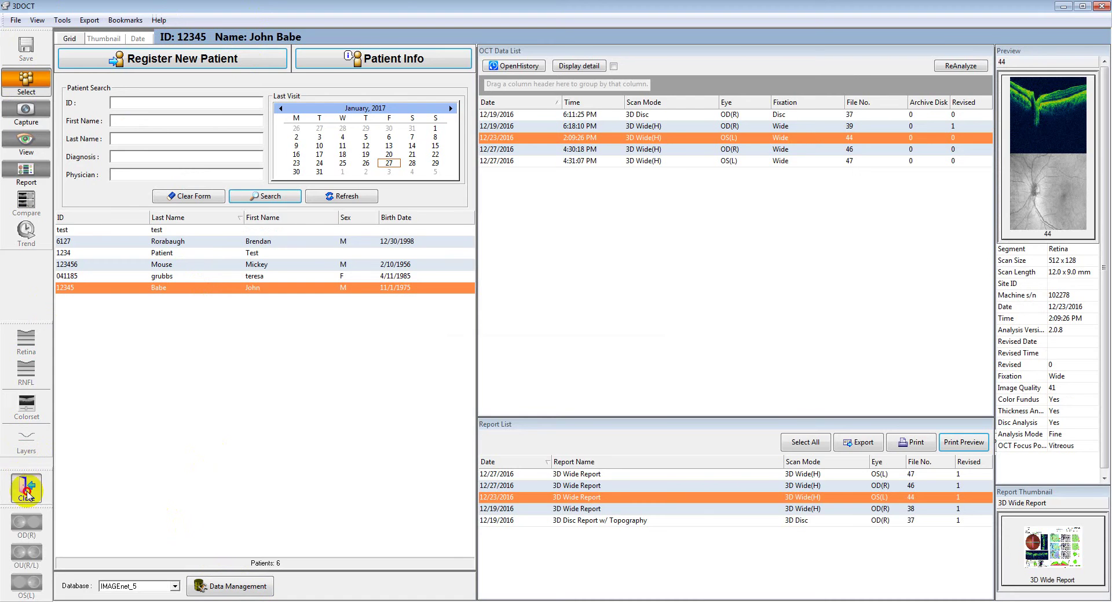